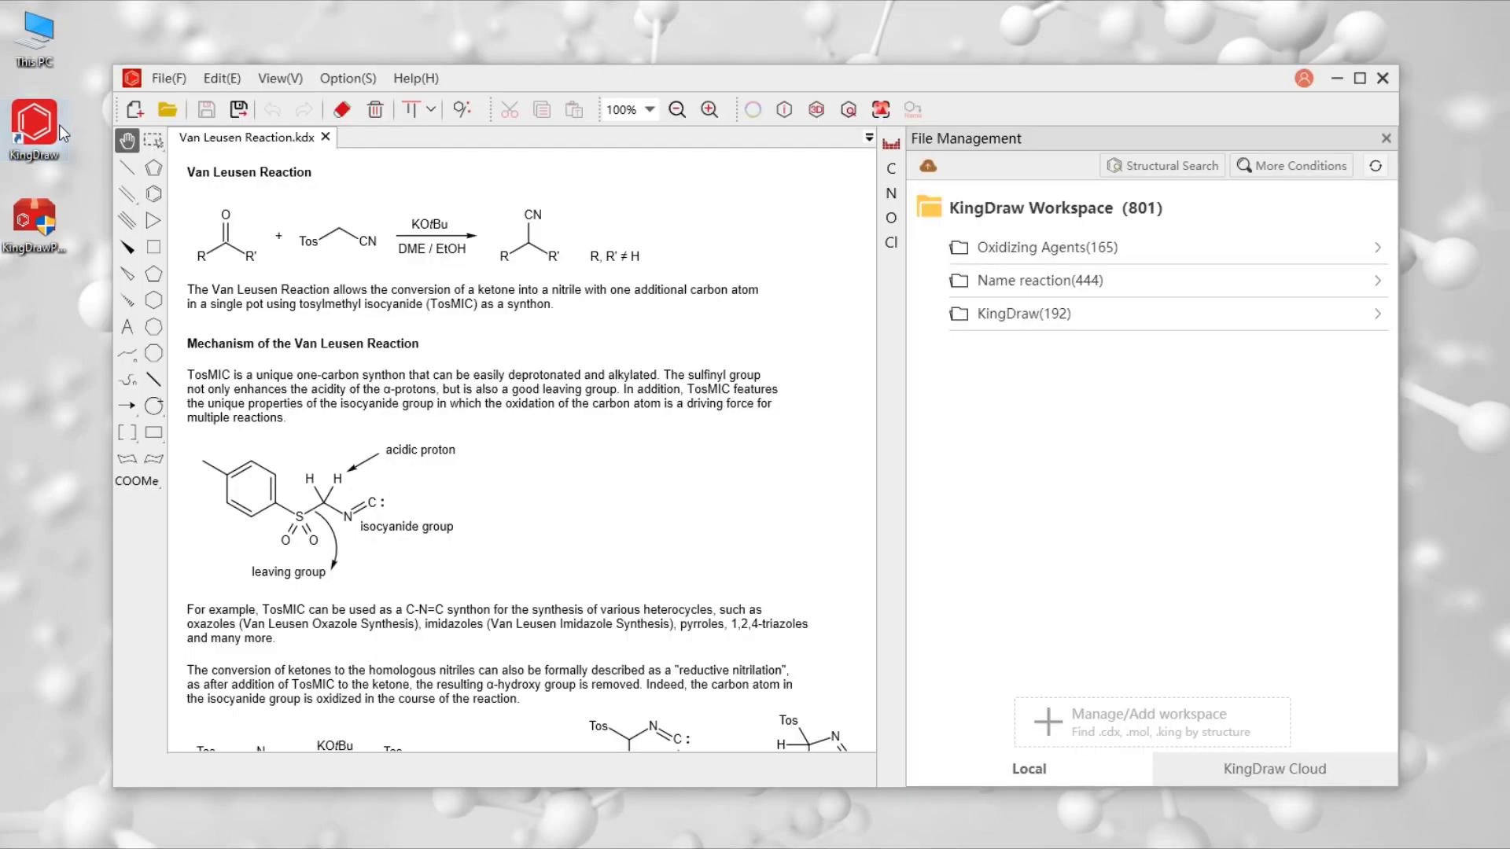
Install KingDraw to F:\KingDraw\ after the default D: path is rejected as invalid.
scroll(550, 605, down, 10)
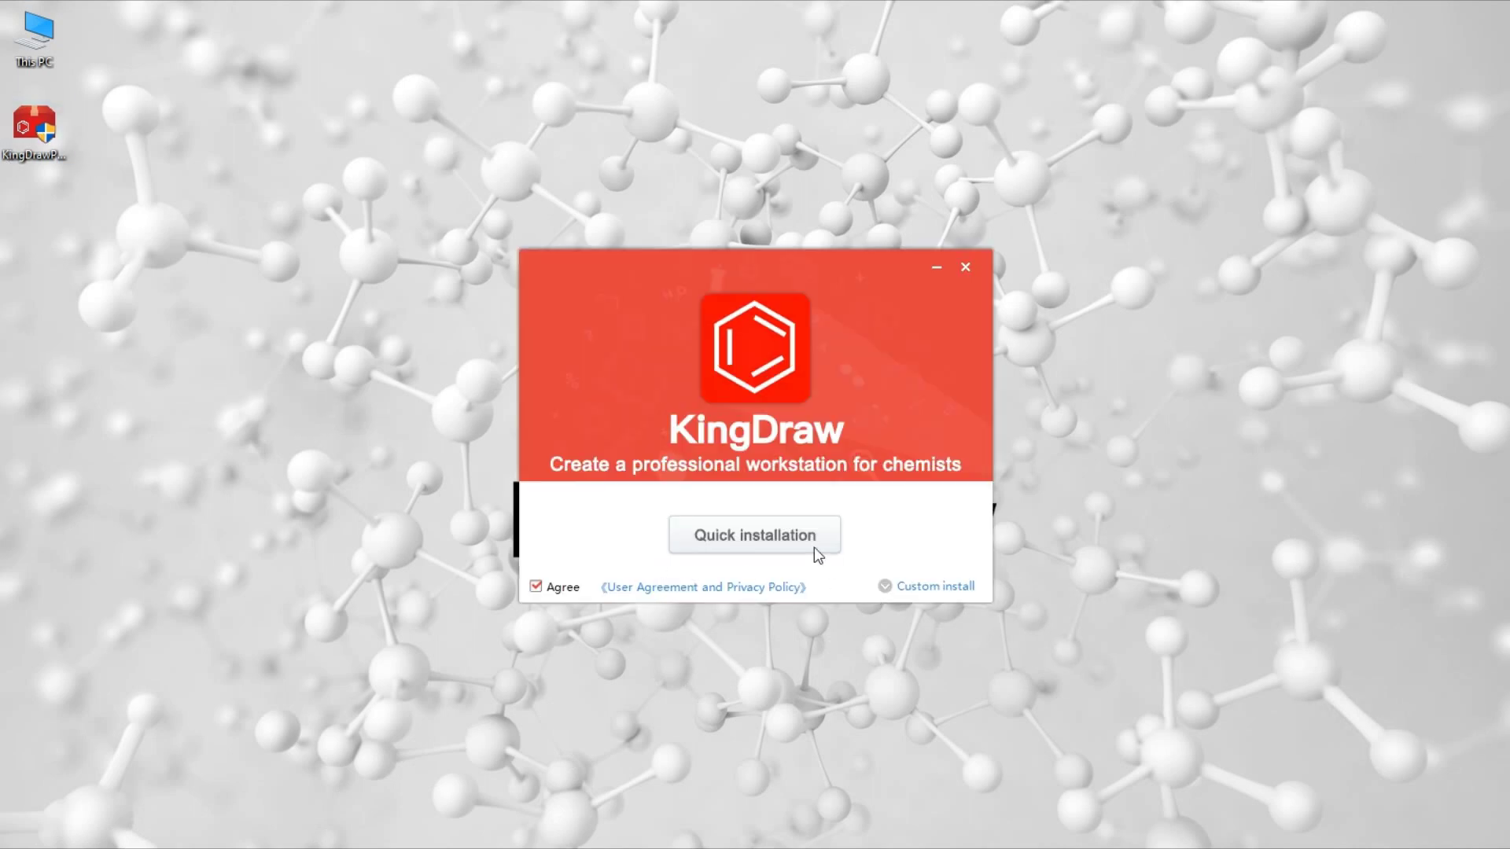
click(814, 546)
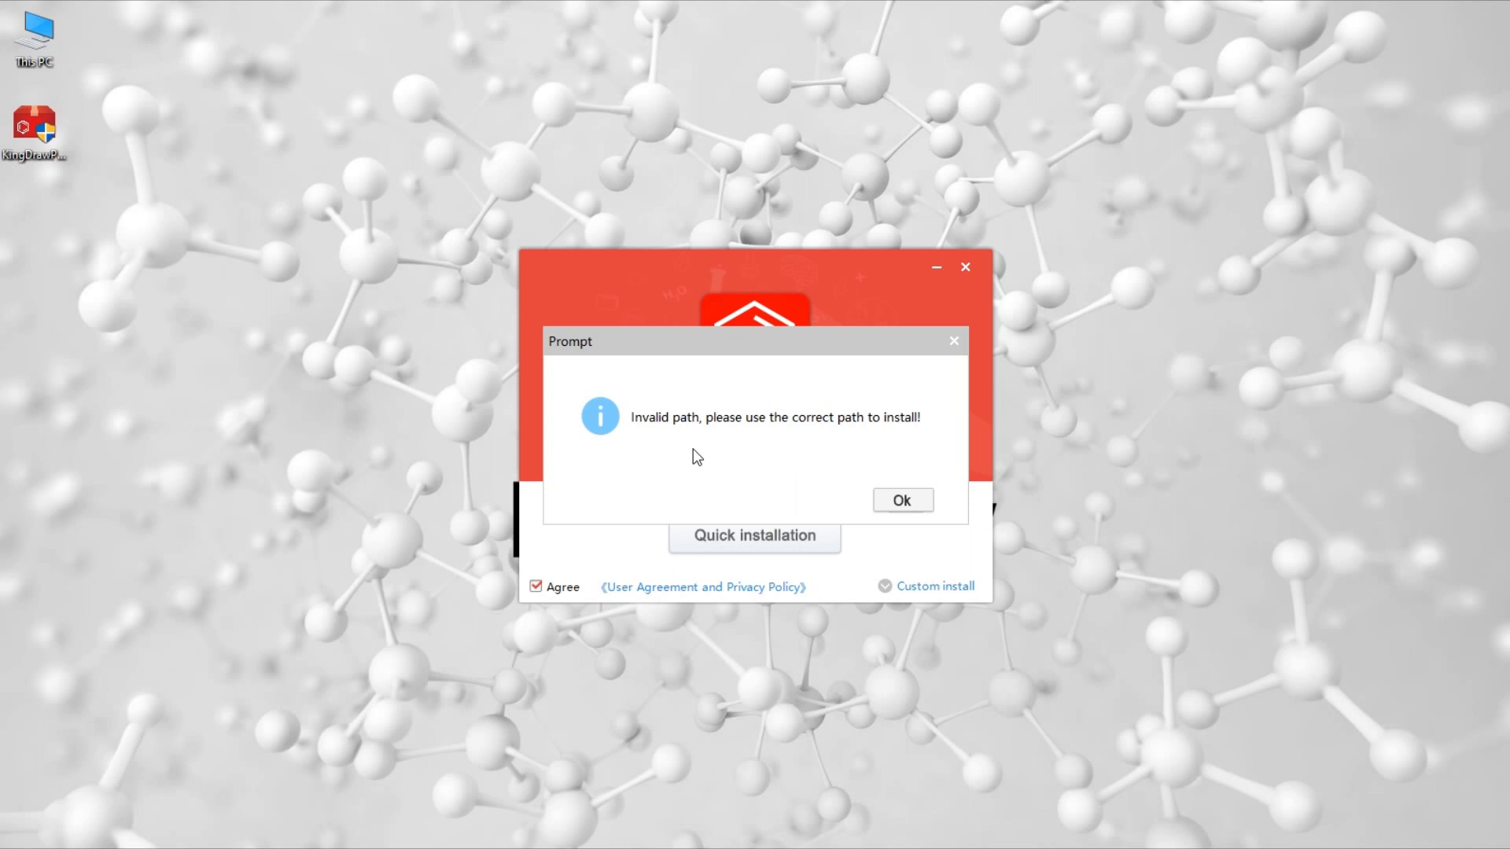
click(901, 500)
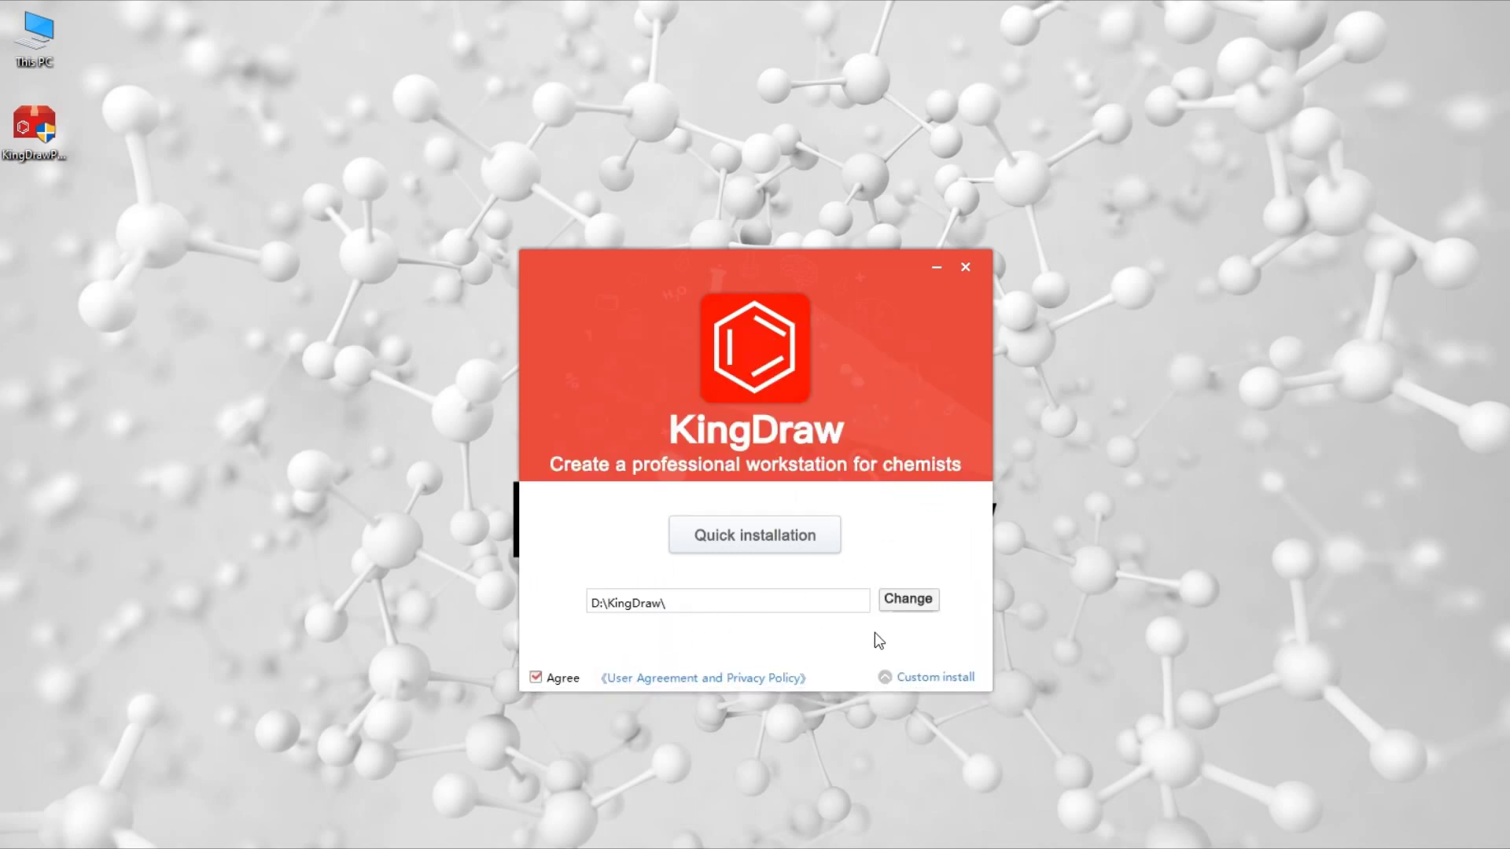
click(927, 680)
click(921, 587)
click(587, 605)
text(F)
click(767, 545)
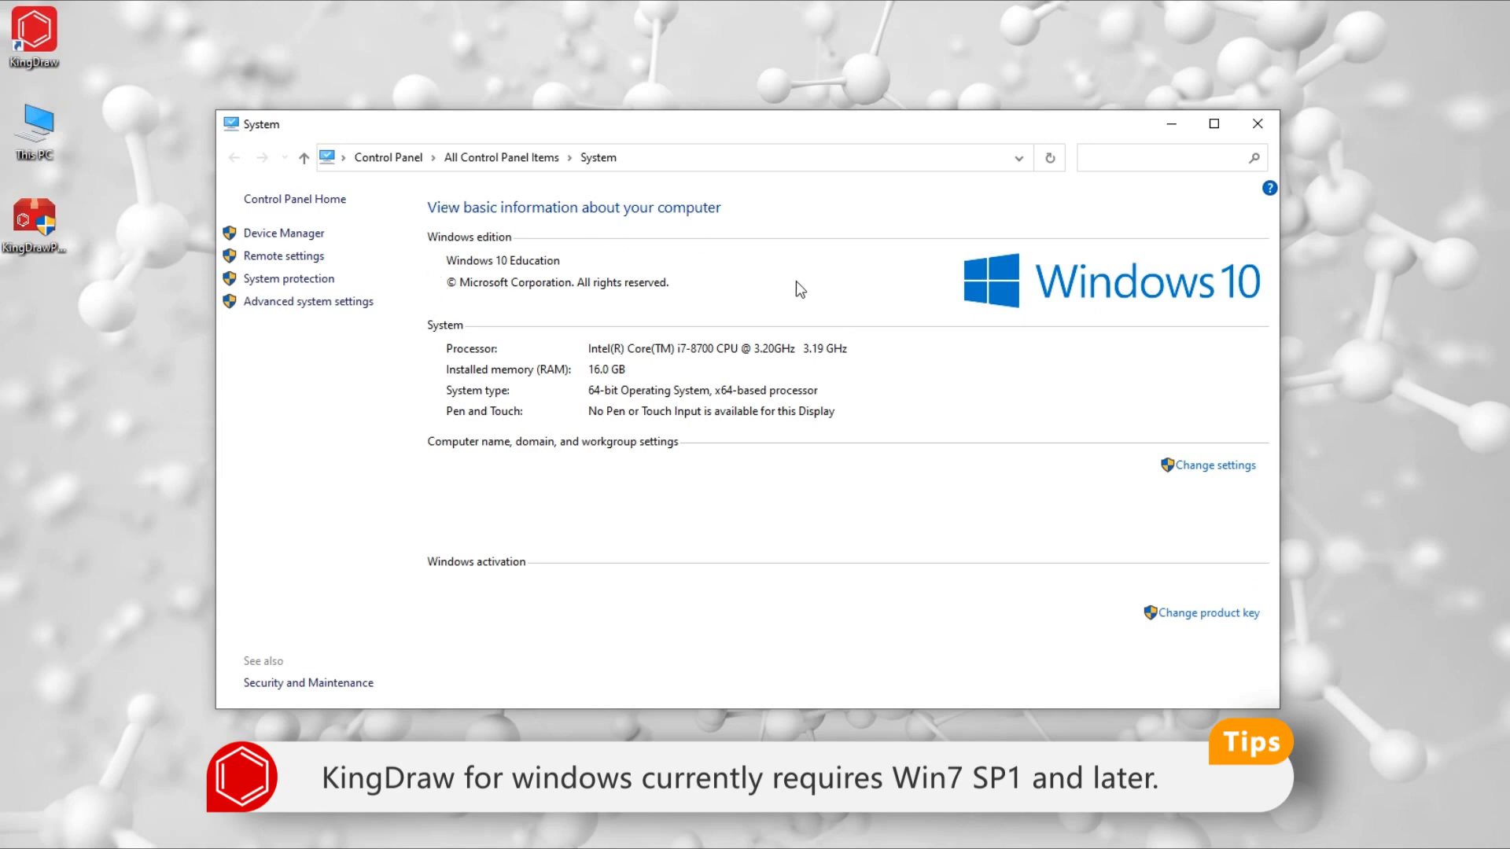
Close the System window after confirming it shows 64-bit Windows 10 Education.
click(1257, 124)
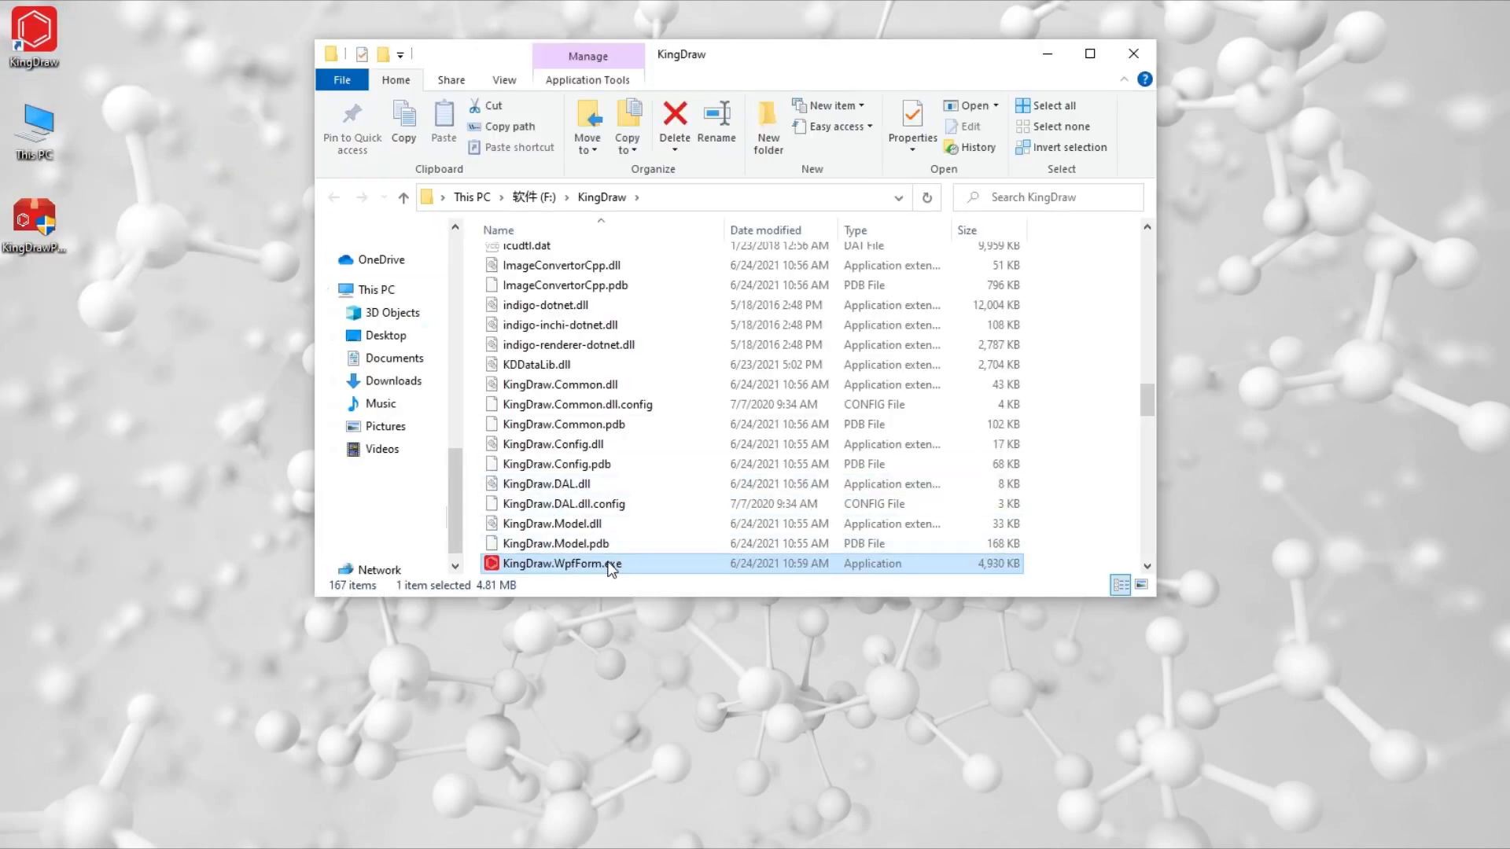
Run KingDraw.WpfForm.exe as administrator from the KingDraw folder.
right_click(607, 563)
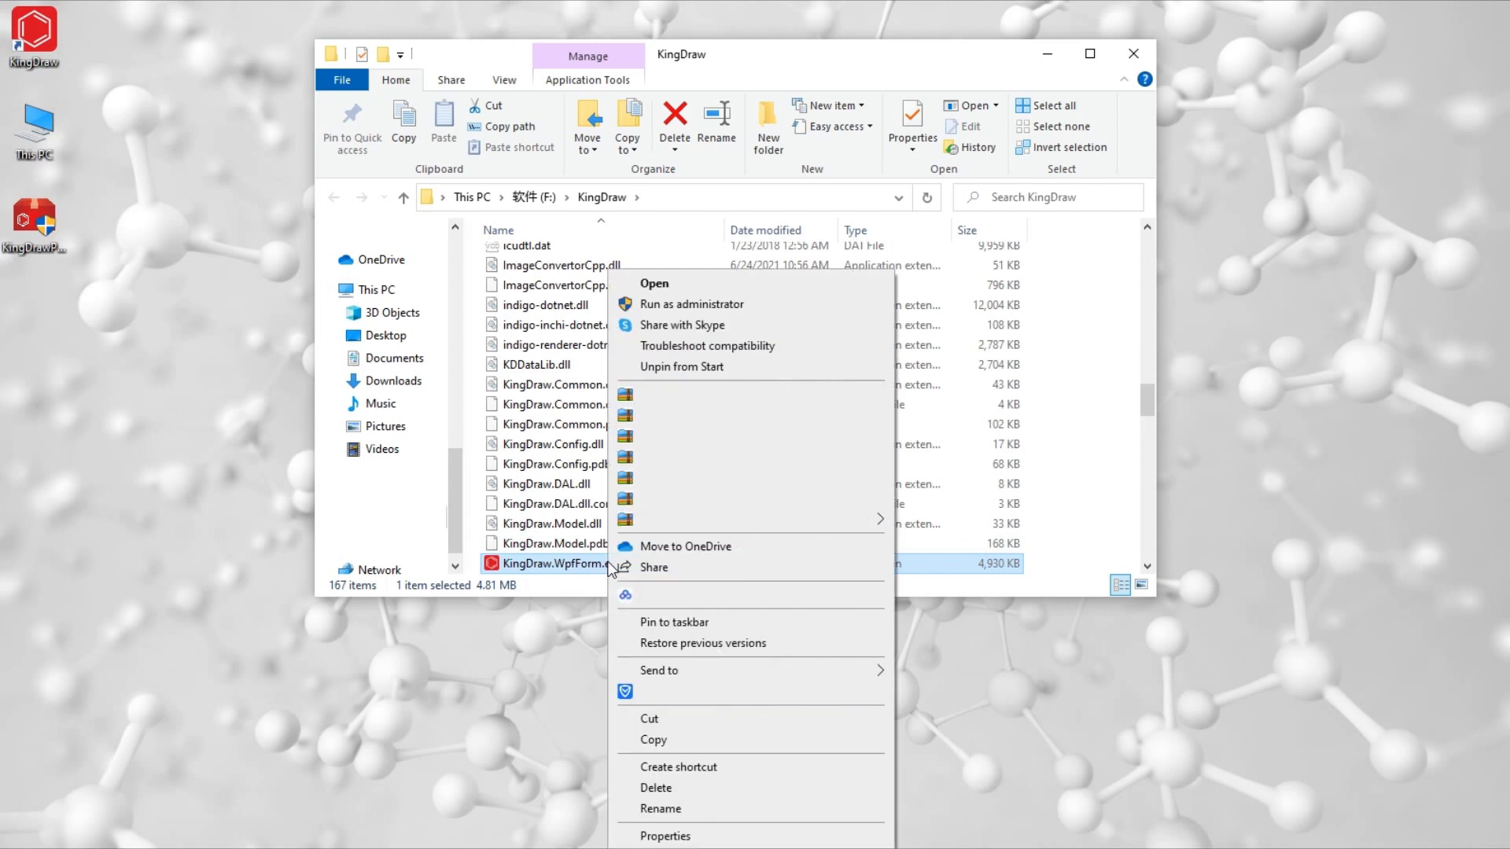
click(763, 305)
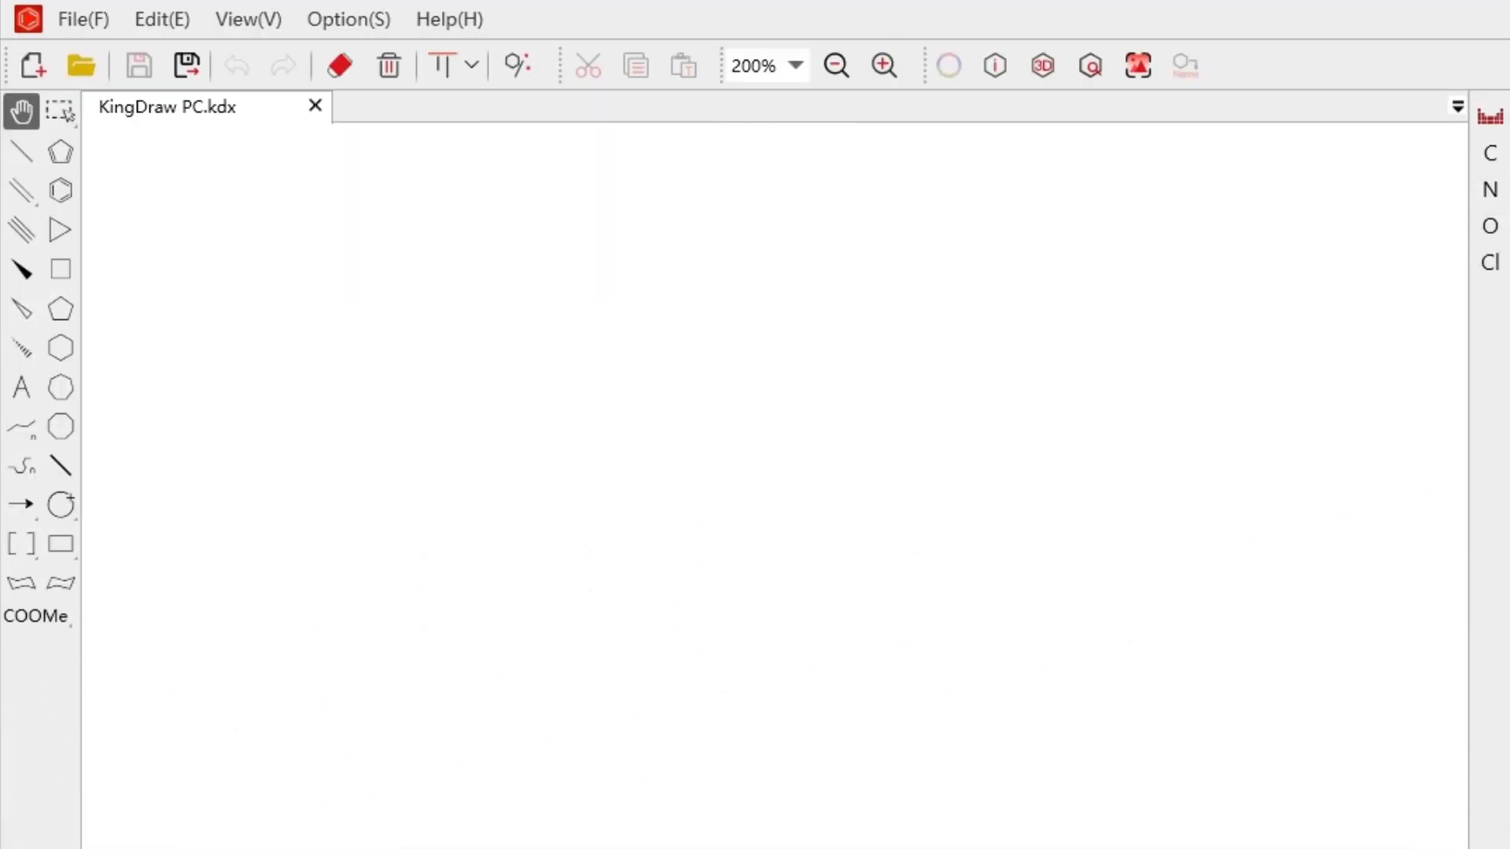
Draw a four-bond zigzag chain whose second carbon carries five bonds.
click(22, 149)
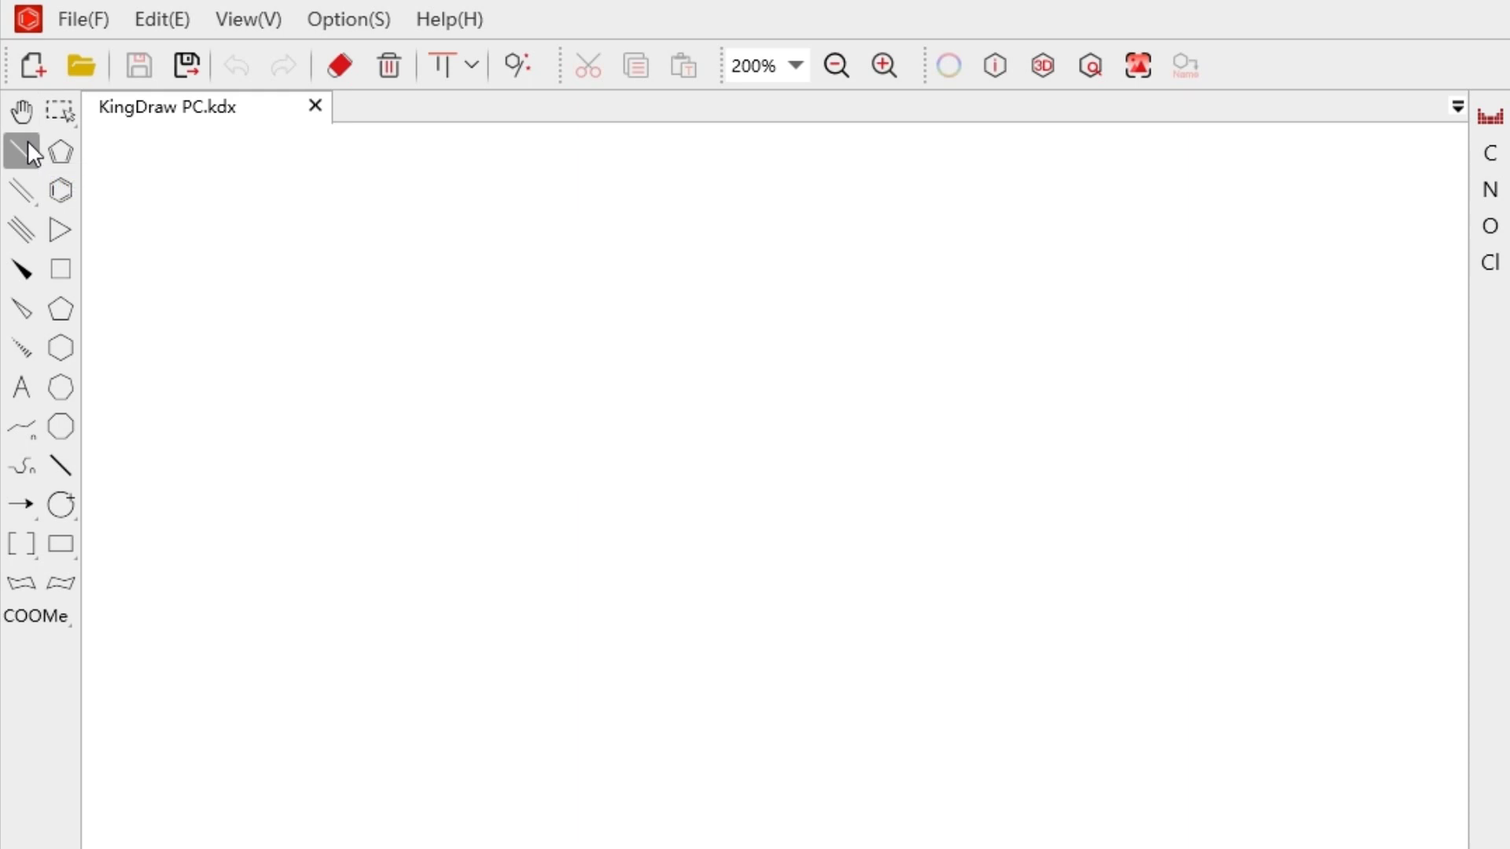
click(445, 431)
click(518, 391)
click(590, 431)
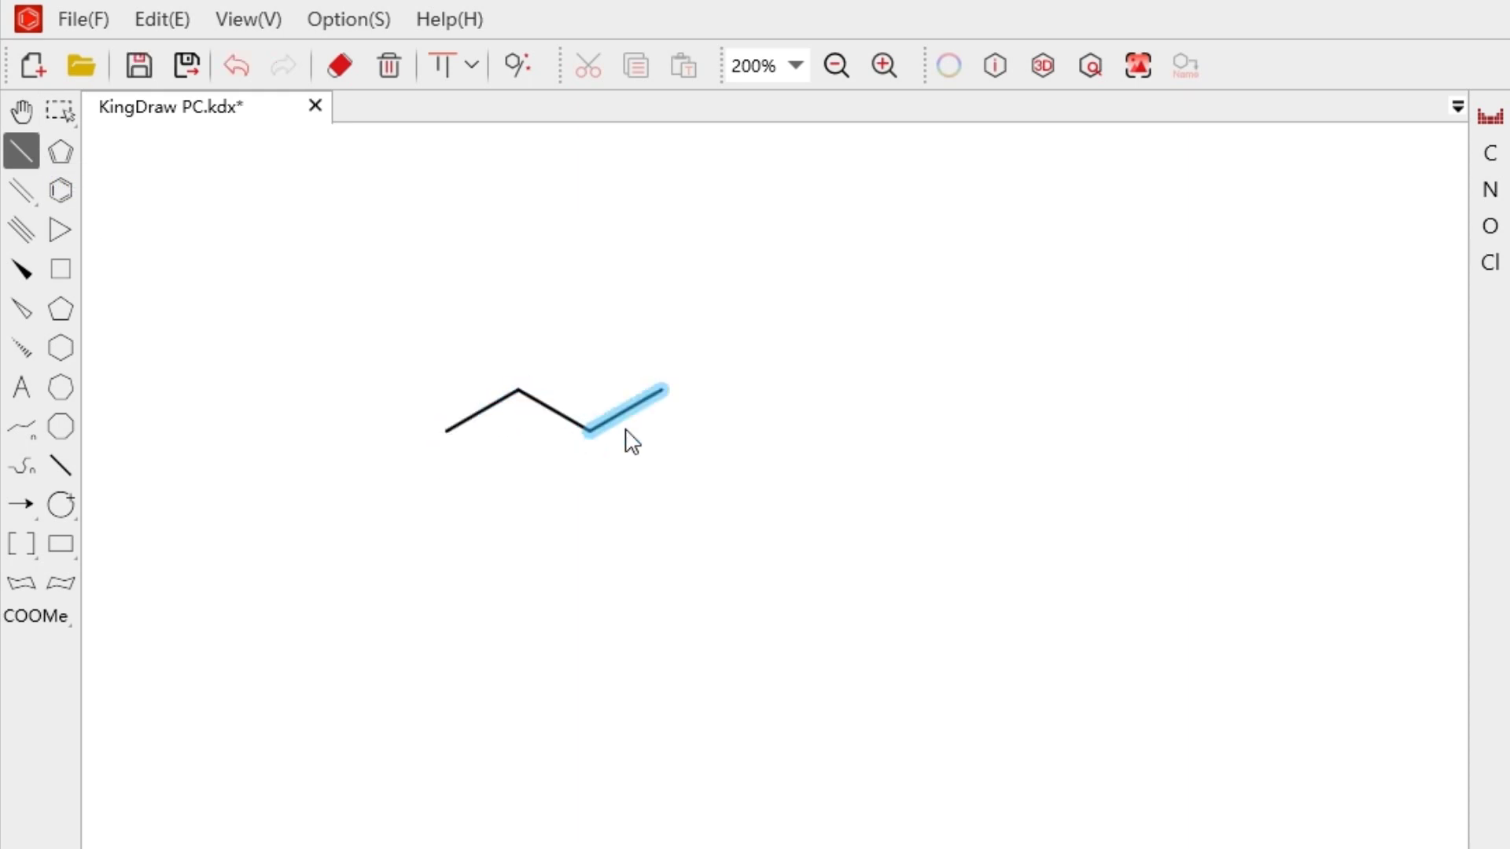
click(661, 389)
click(518, 391)
click(518, 390)
click(519, 390)
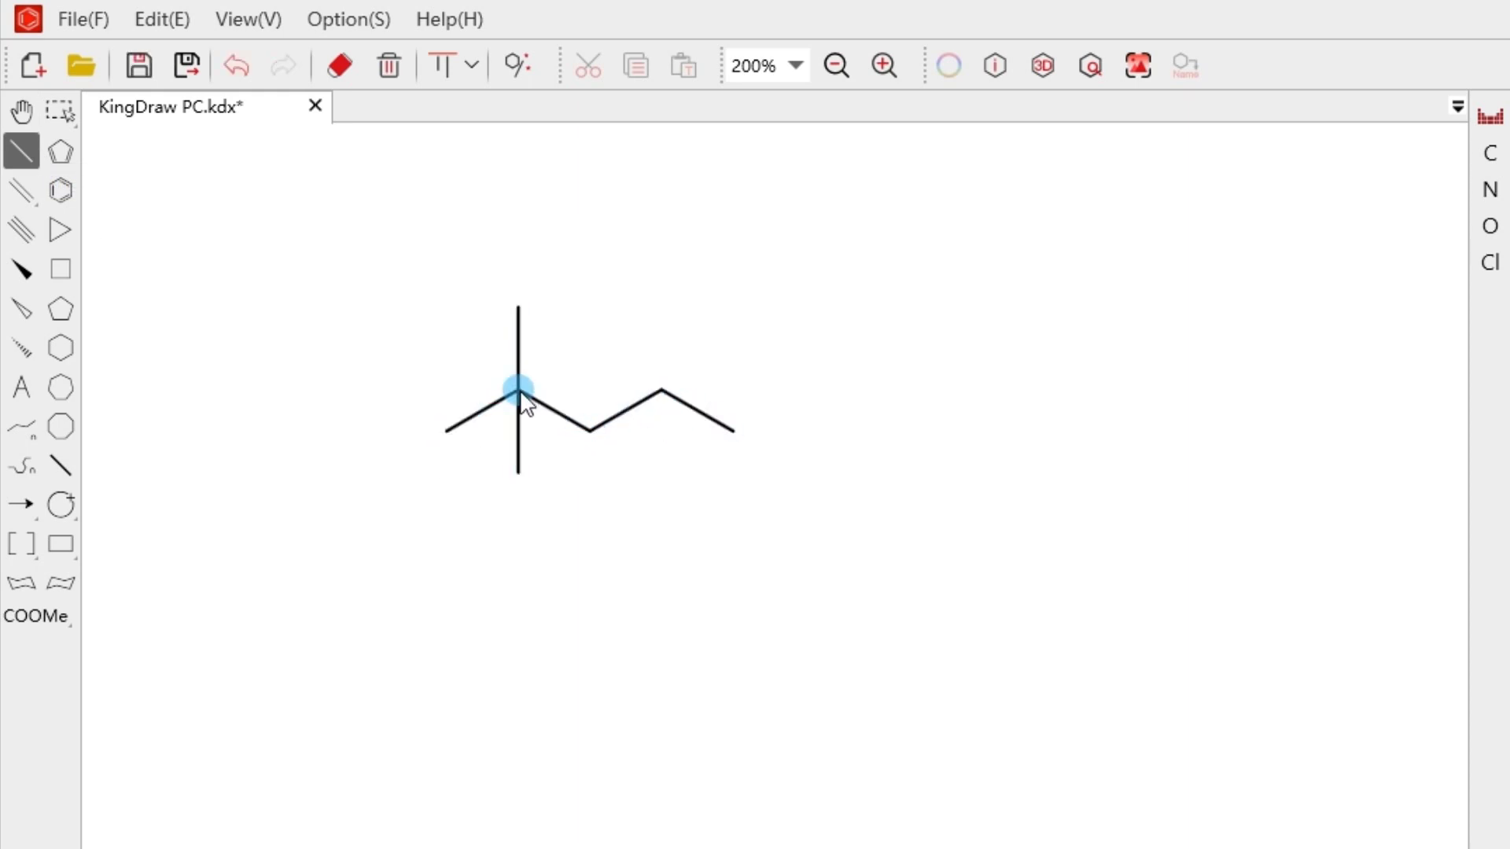
click(518, 390)
Label the chain's end atom ABC, then turn on chemical warnings from the Option menu.
click(21, 388)
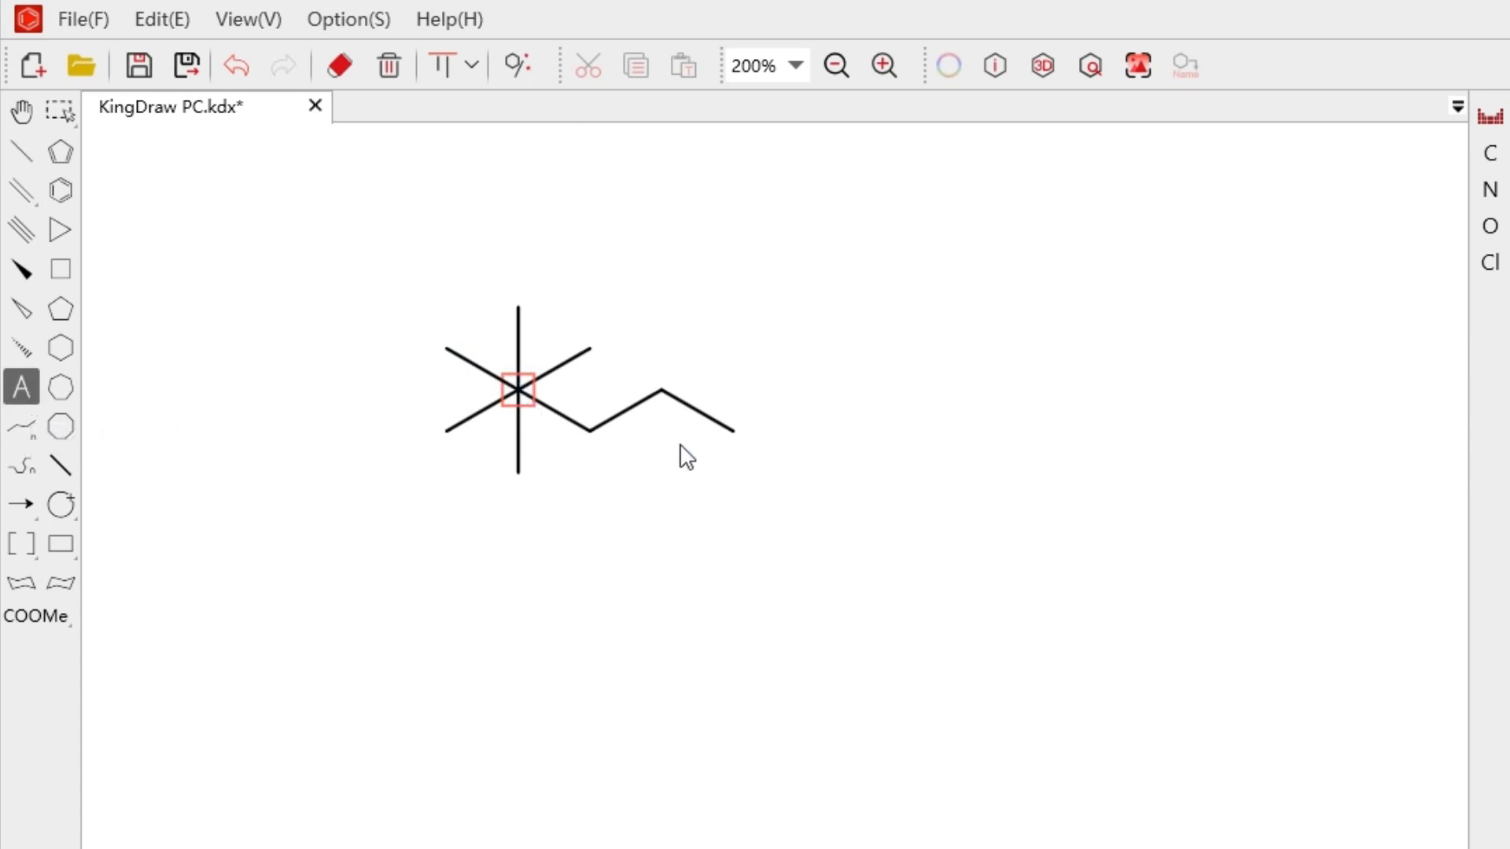
click(731, 439)
text(A)
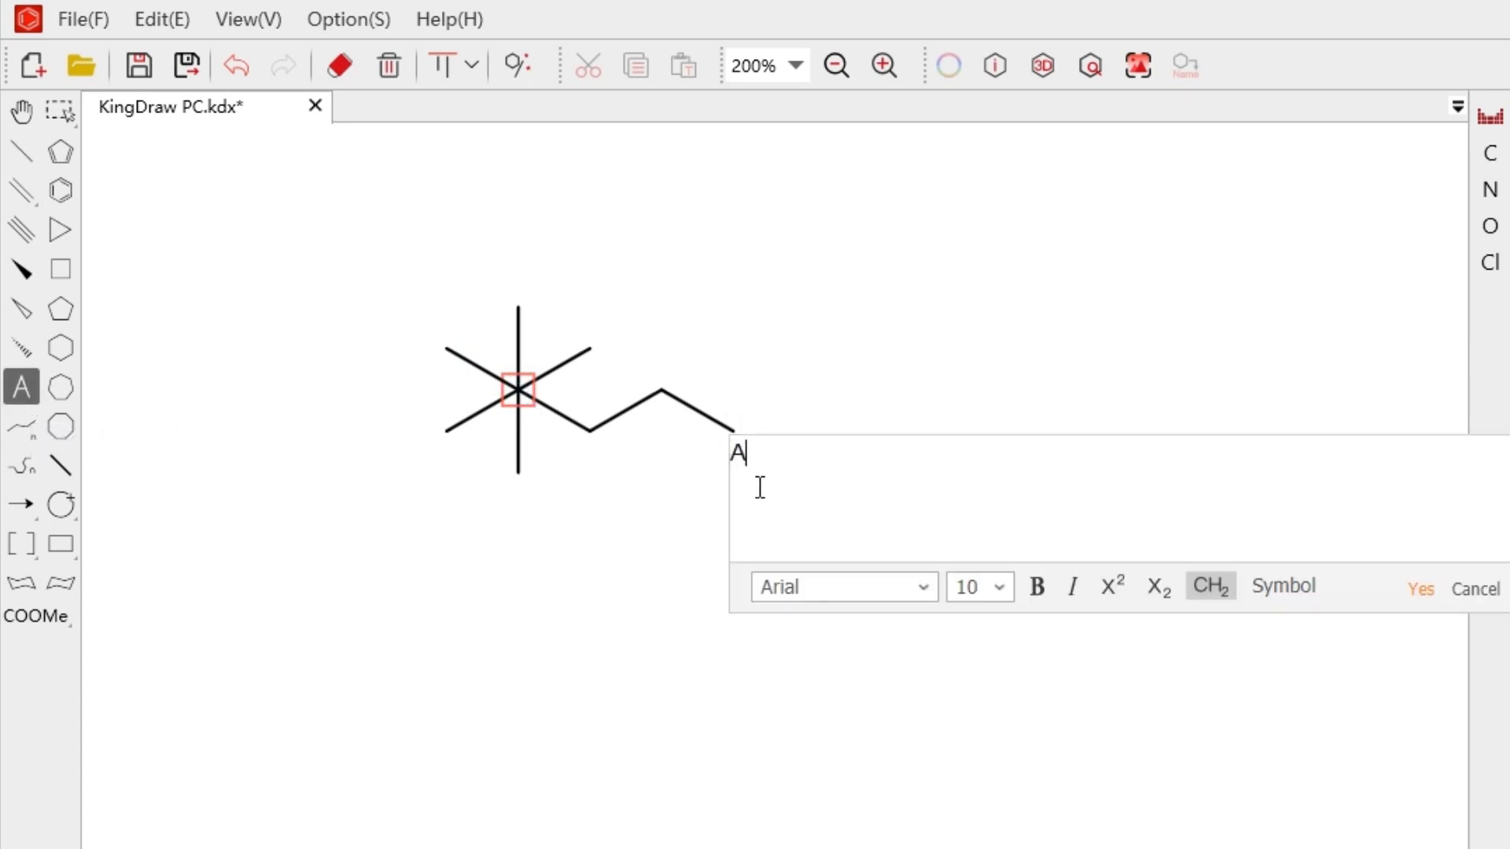
text(BC)
click(1416, 590)
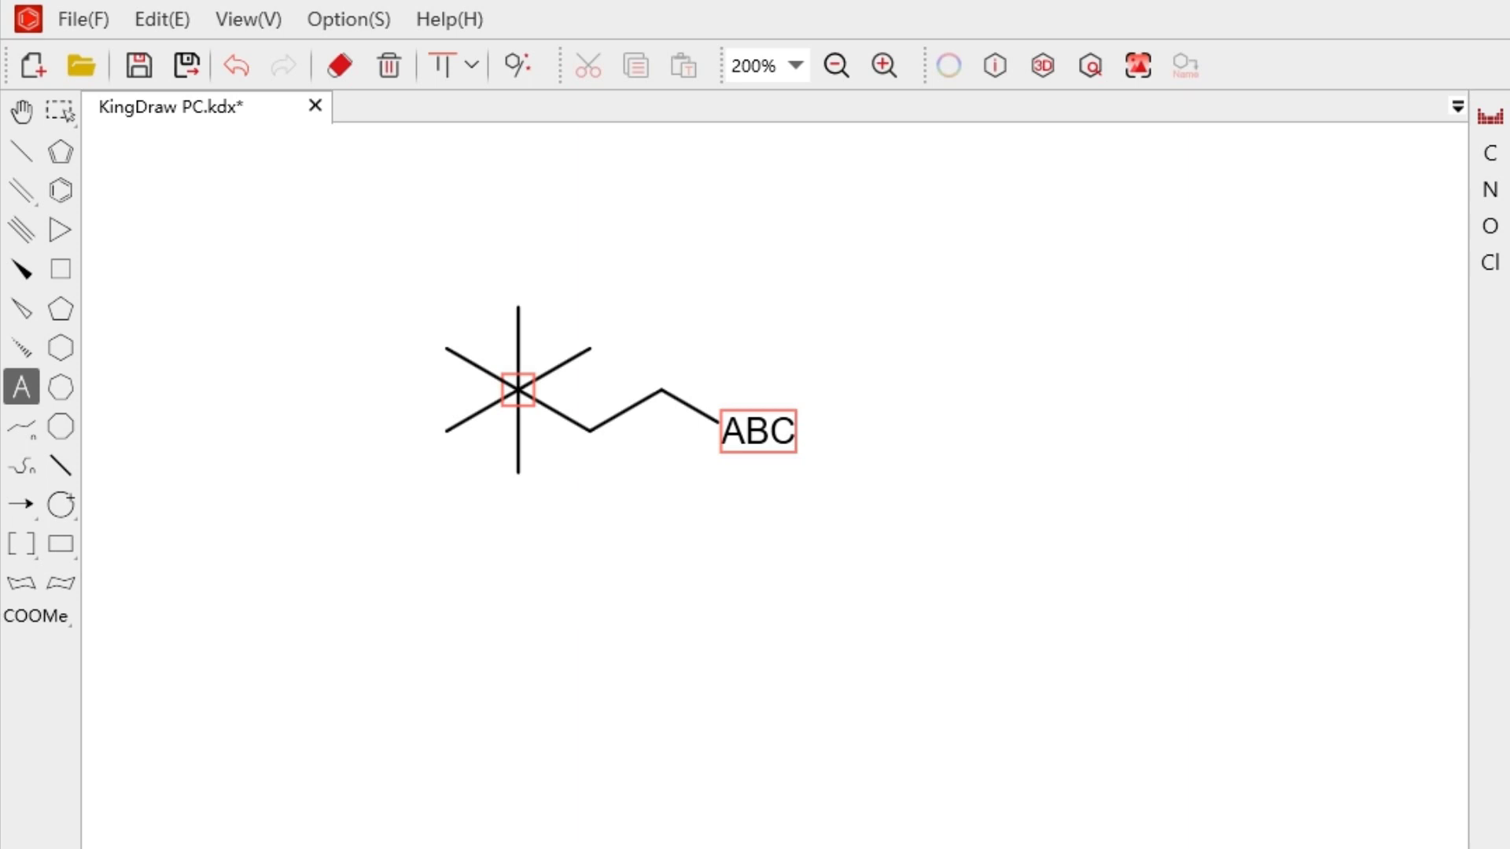
click(346, 14)
mouse_move(568, 92)
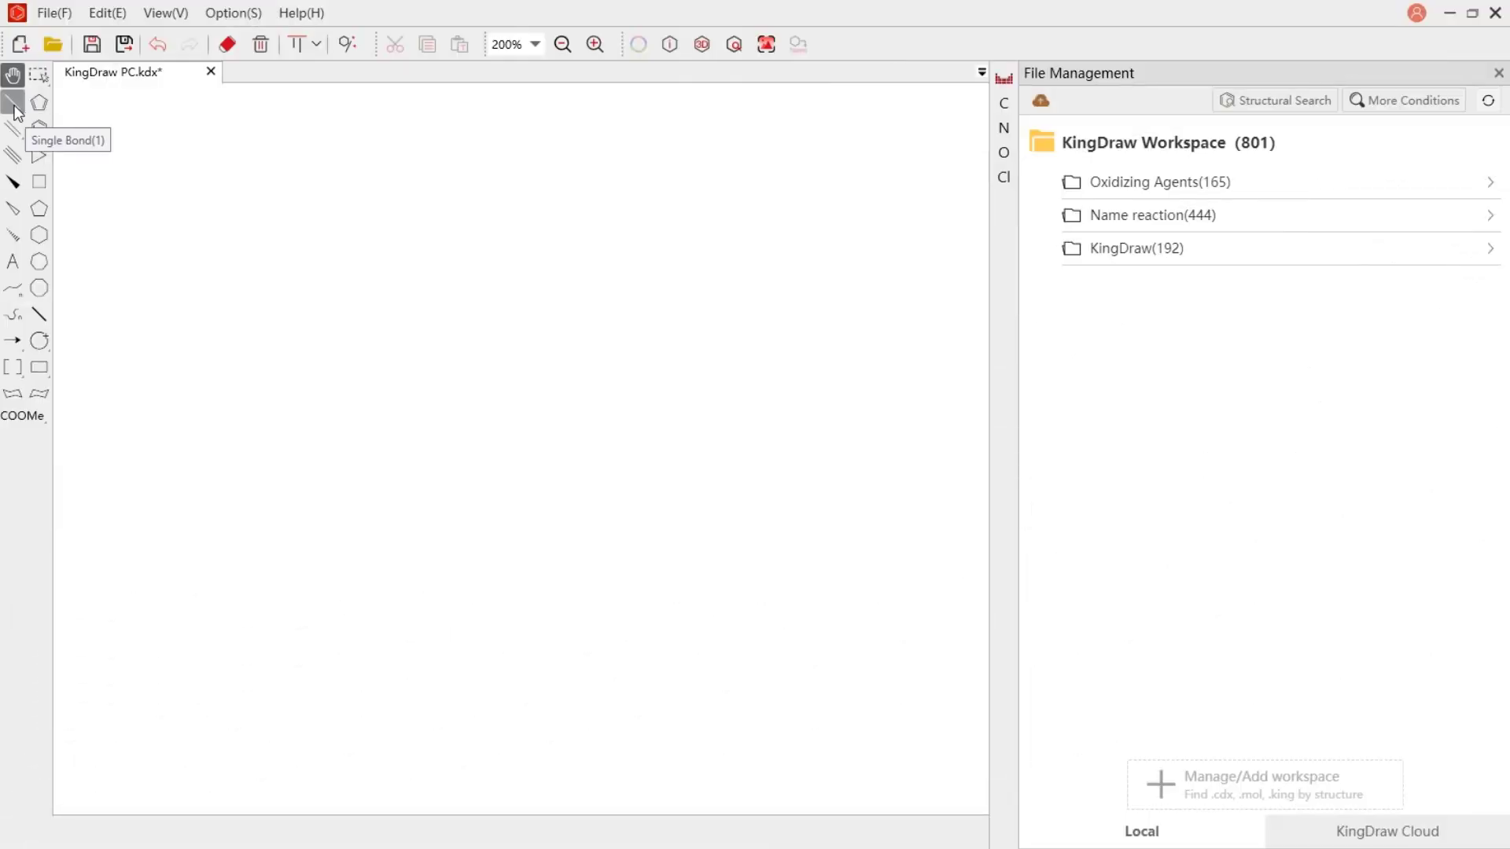
Draw a two-bond propane chain, show condensed carbon labels, and enlarge it.
click(13, 102)
drag(348, 247, 407, 253)
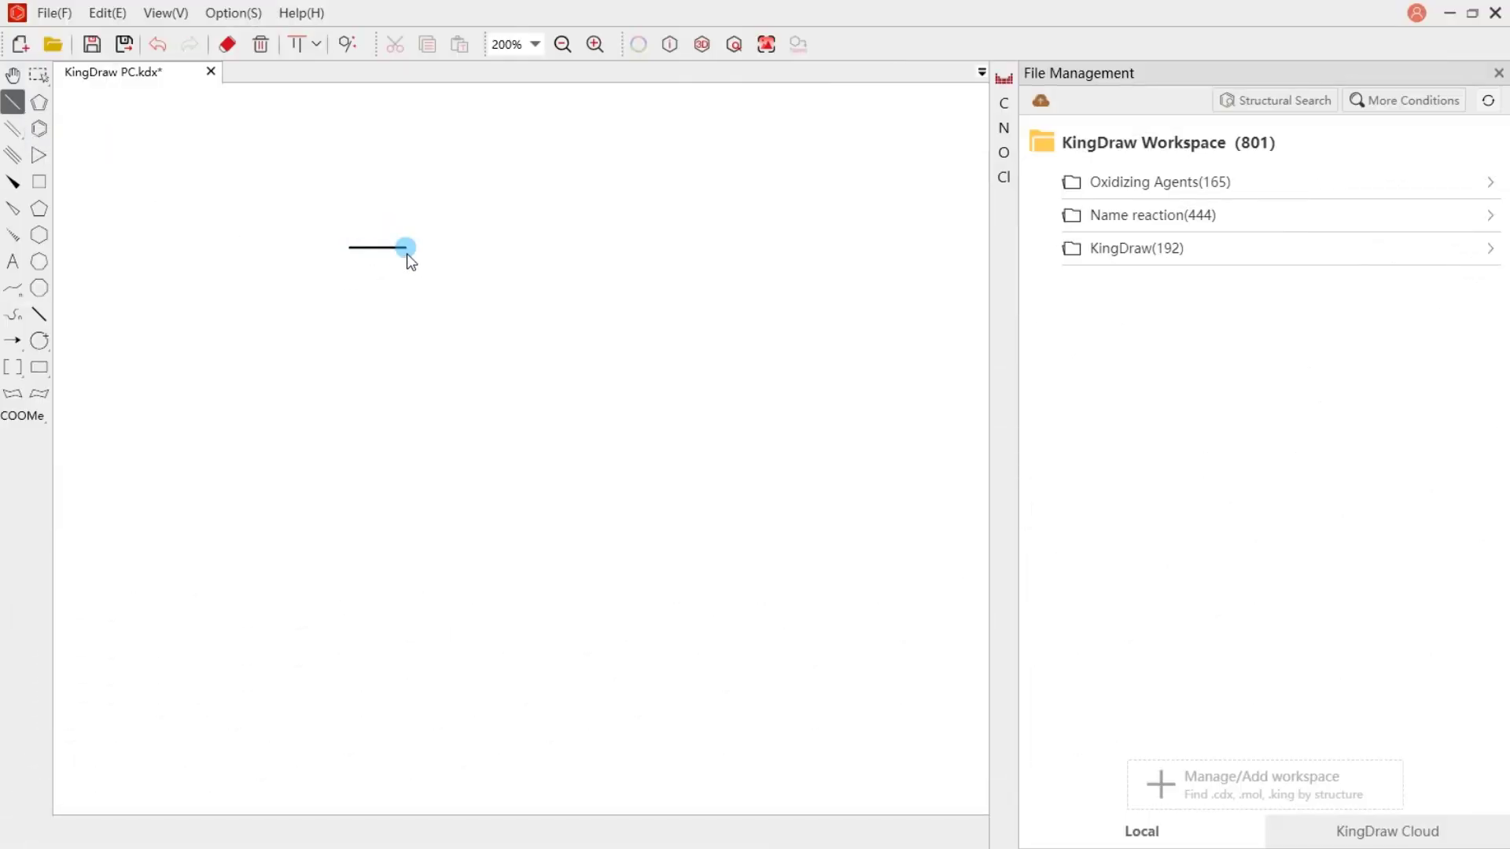
click(407, 254)
key(c)
key(c)
key(c)
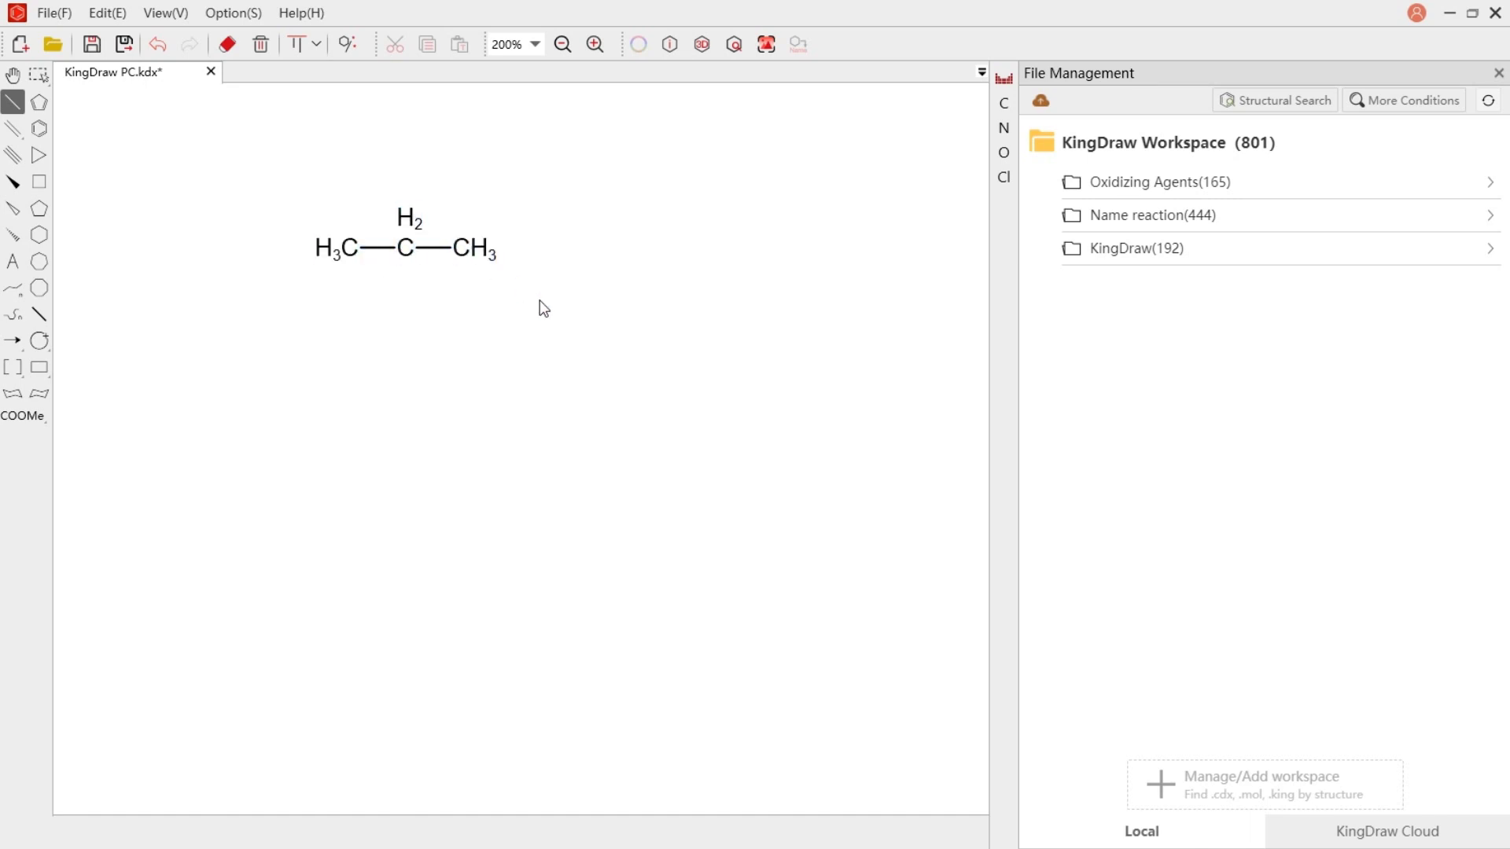
key(ctrl+a)
drag(499, 196, 563, 196)
click(572, 229)
Set Groups Alignment to Horizontal for the H3C and CH2 groups.
right_click(349, 248)
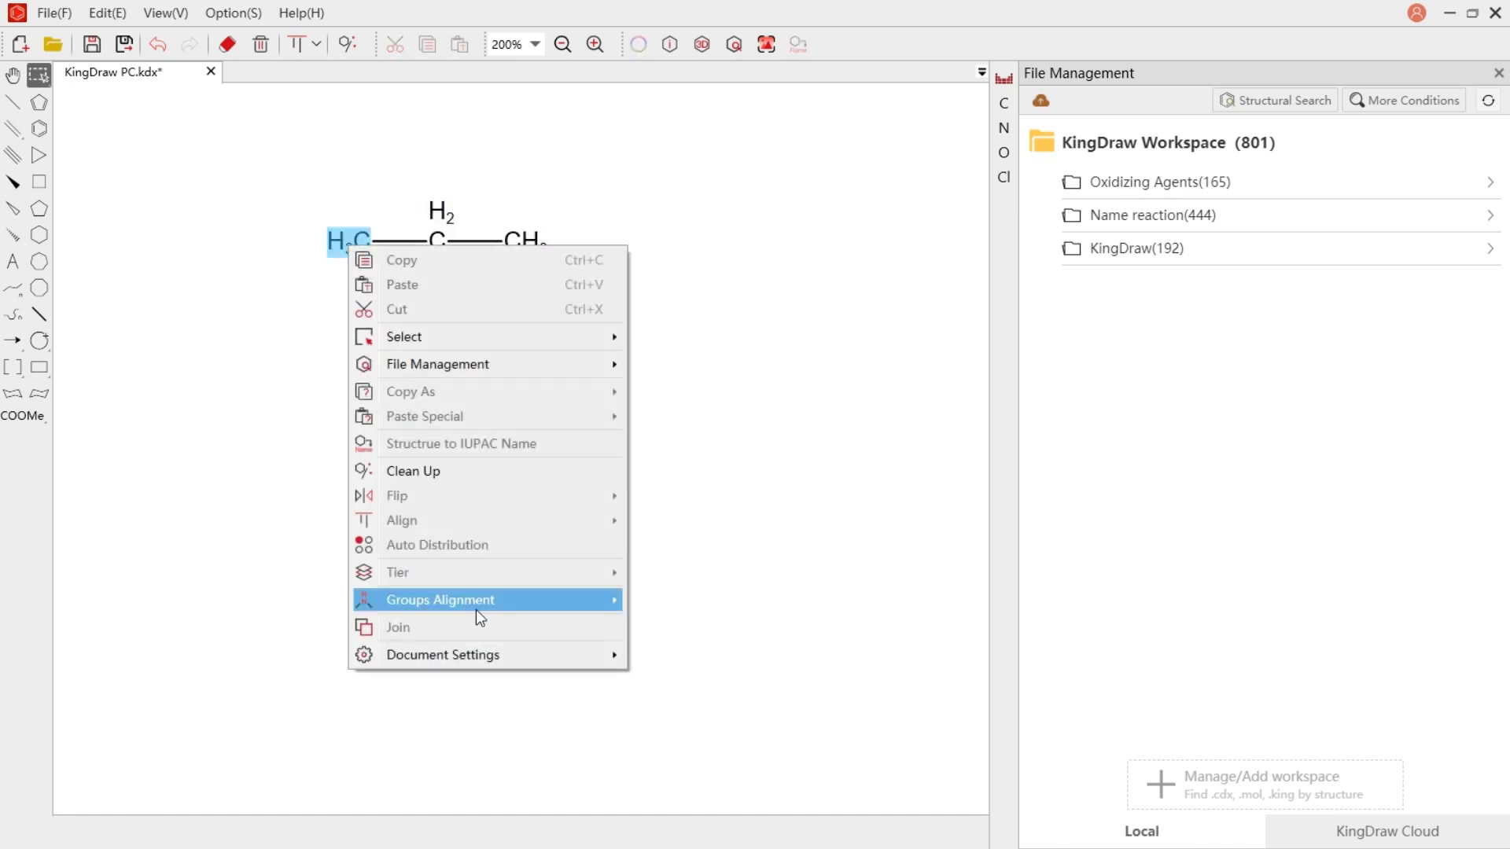
mouse_move(510, 599)
click(668, 631)
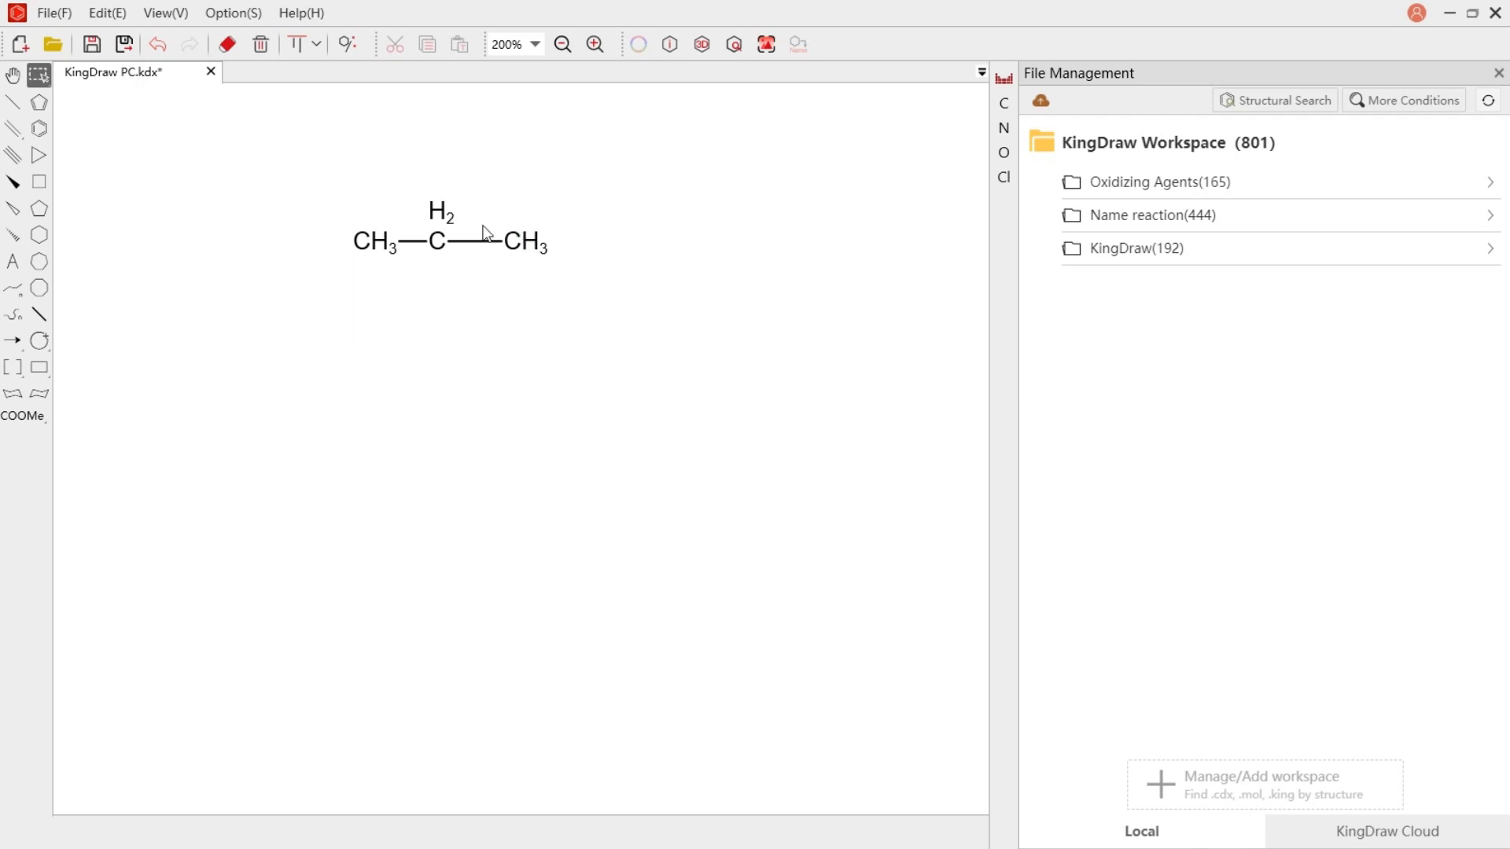
click(440, 239)
right_click(440, 238)
mouse_move(613, 599)
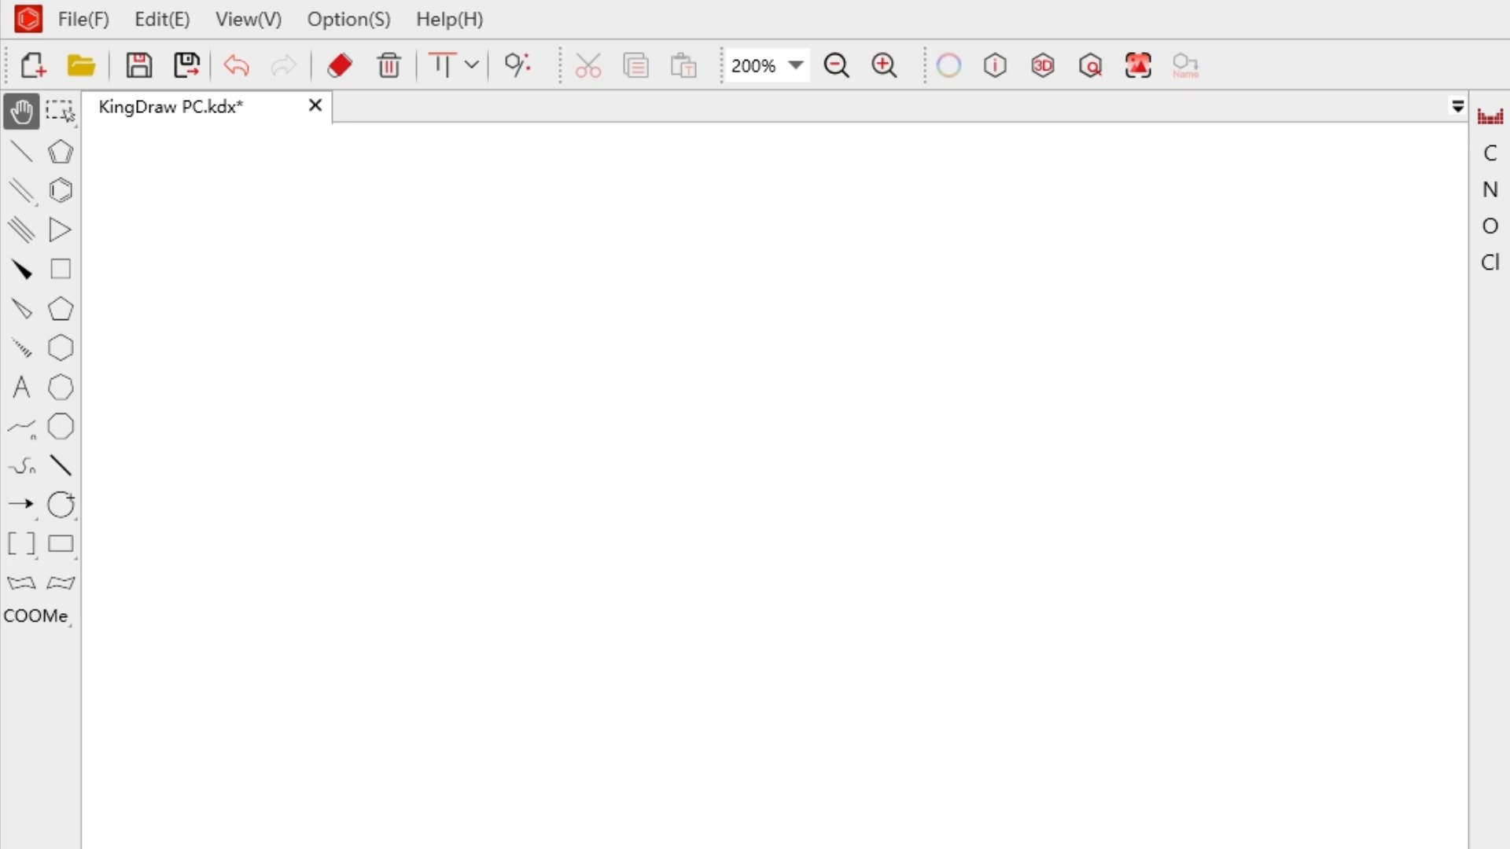
Add a + text label, a K atom, and HCl to its right.
click(21, 385)
click(463, 396)
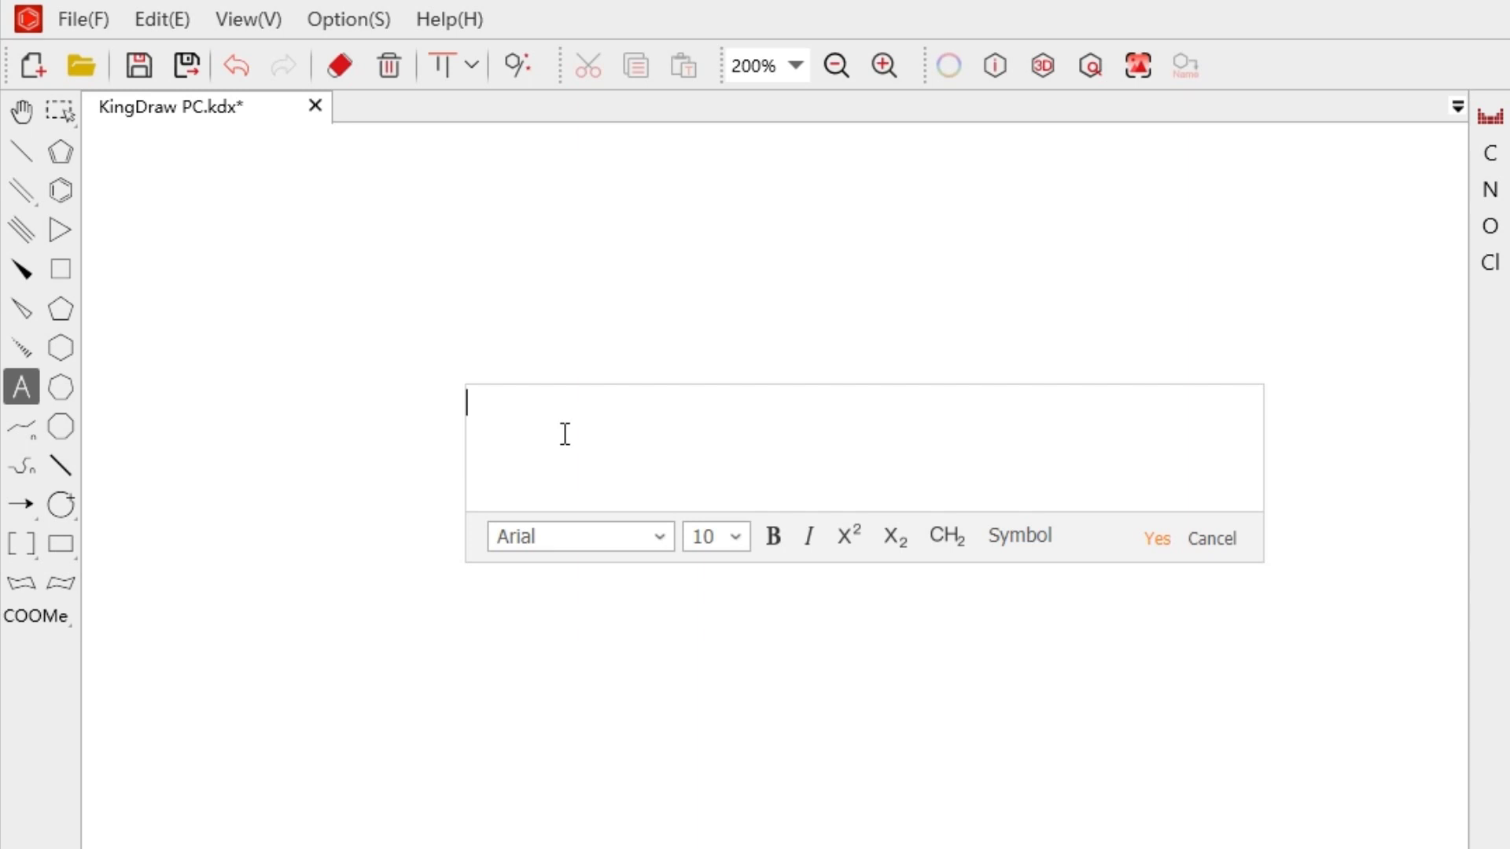
text(+)
click(1156, 540)
key(k)
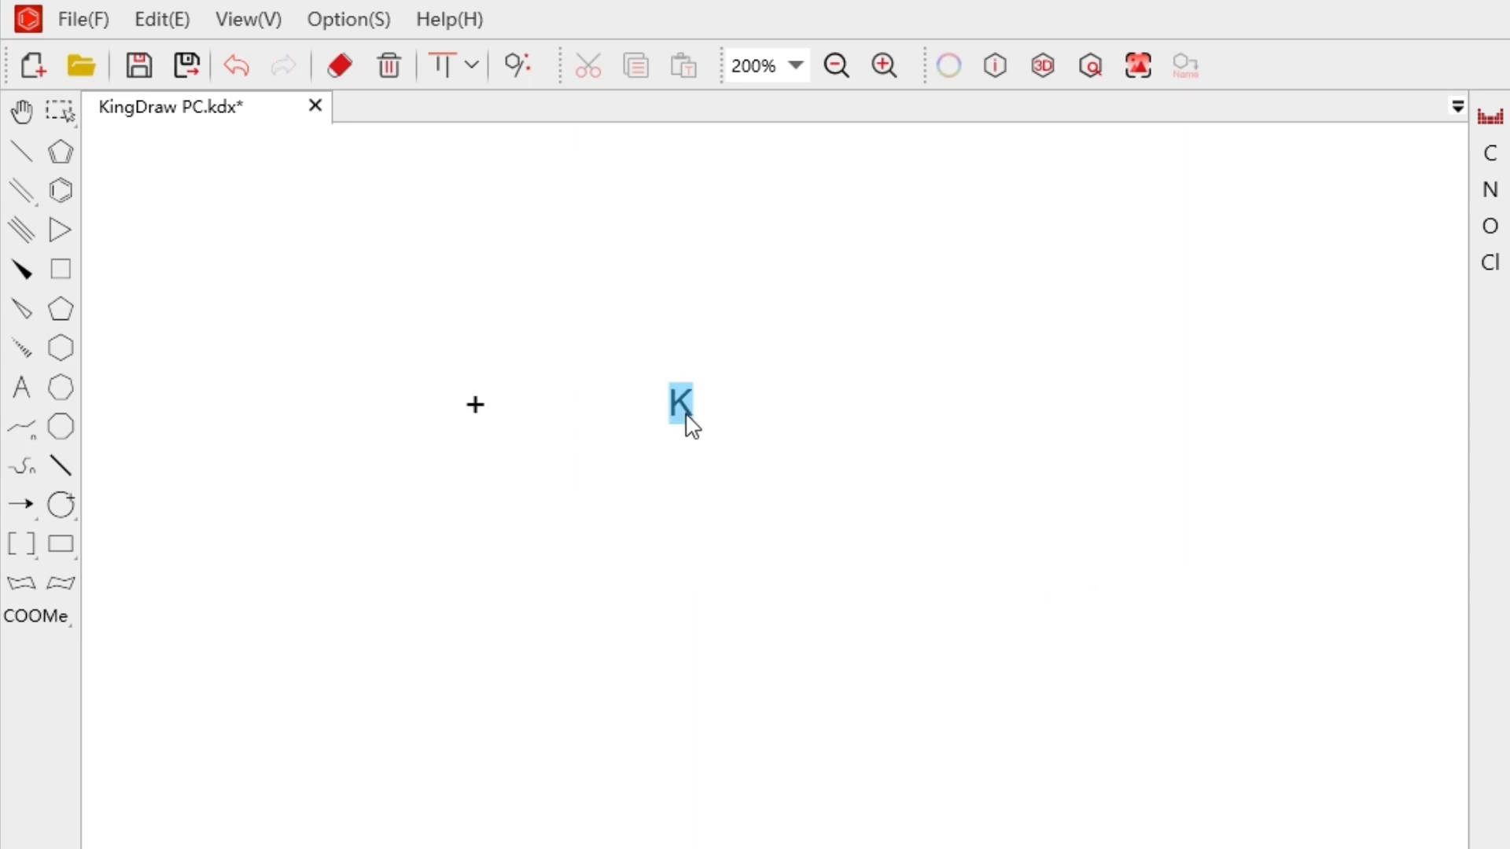
key(l)
click(865, 400)
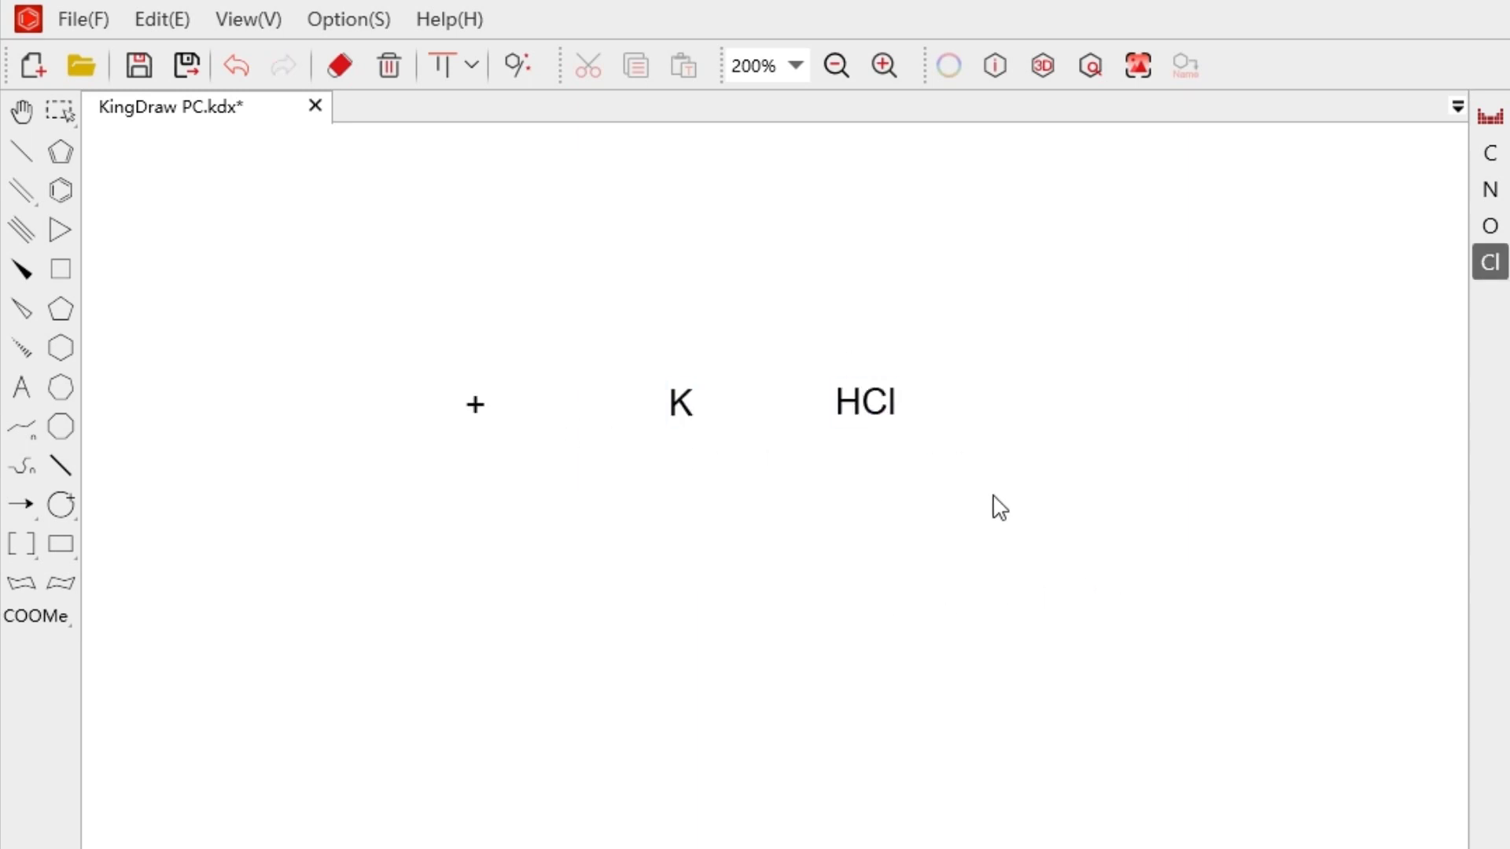
Give K a positive charge and the chlorine a negative charge (K⁺, Cl⁻).
click(56, 507)
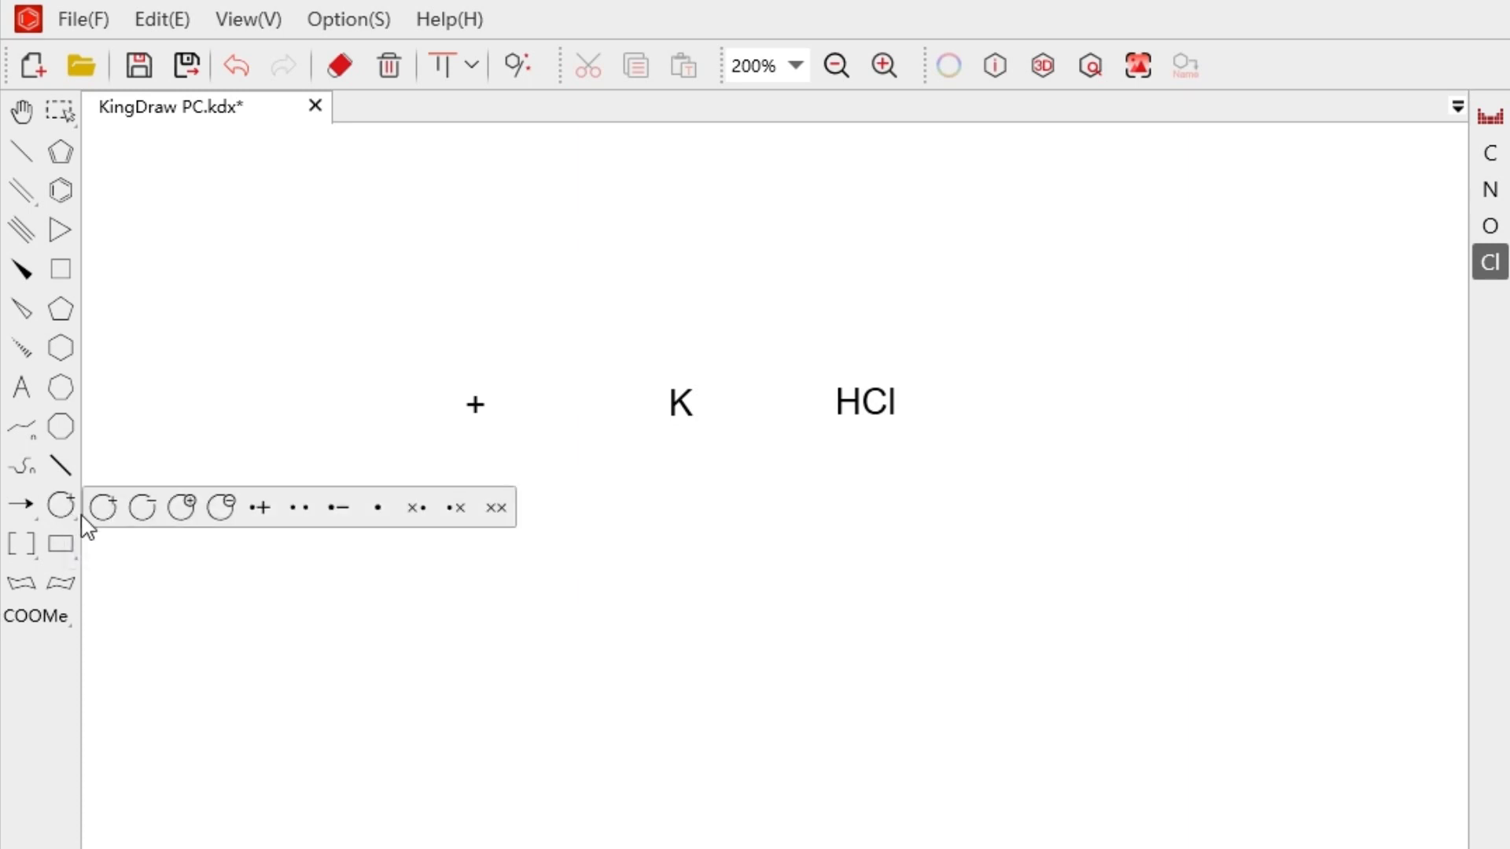
click(669, 429)
click(60, 505)
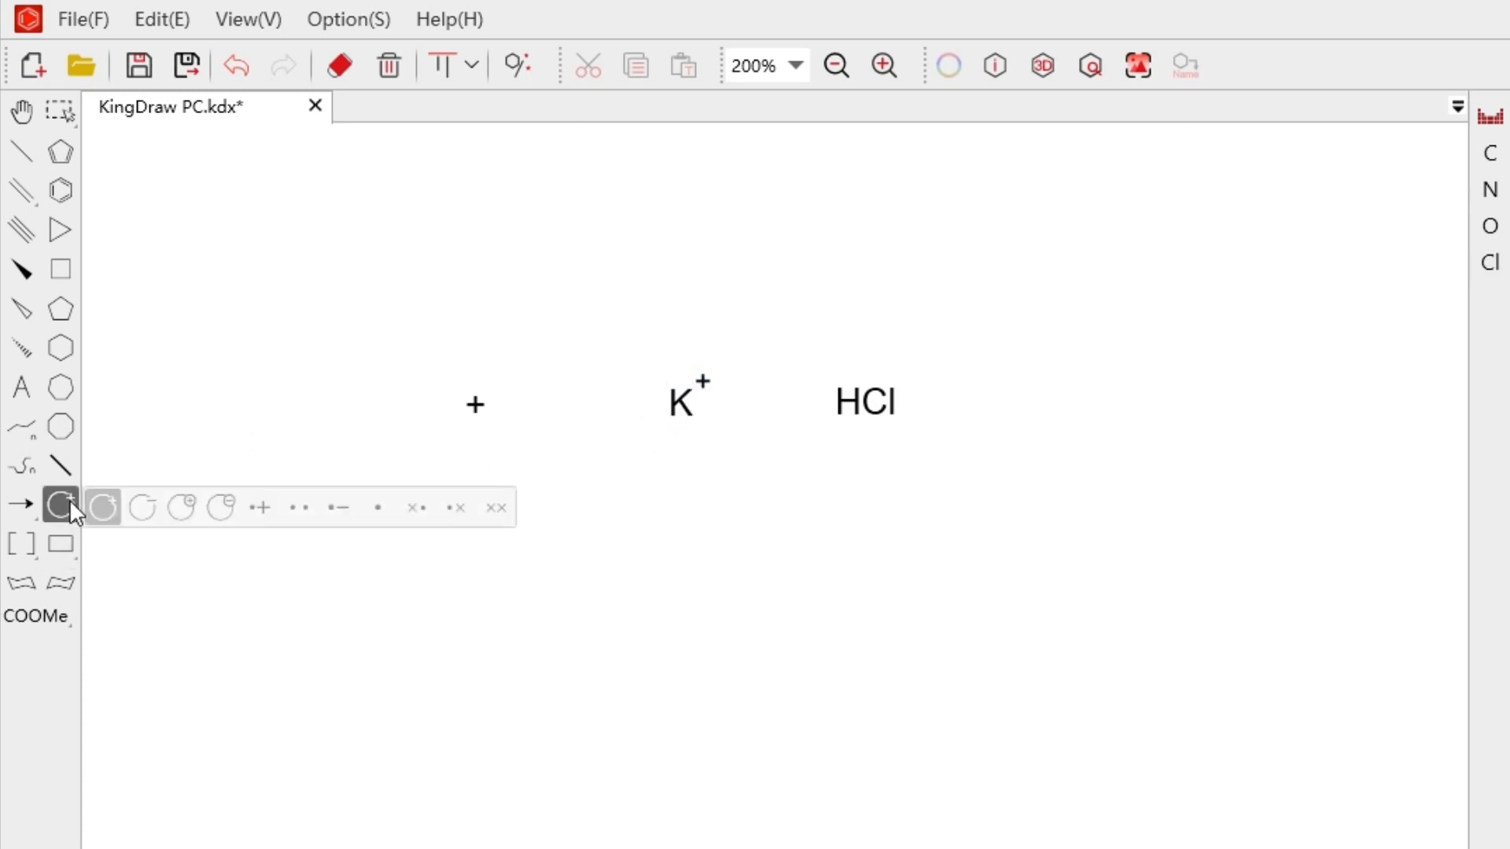
click(145, 507)
click(897, 405)
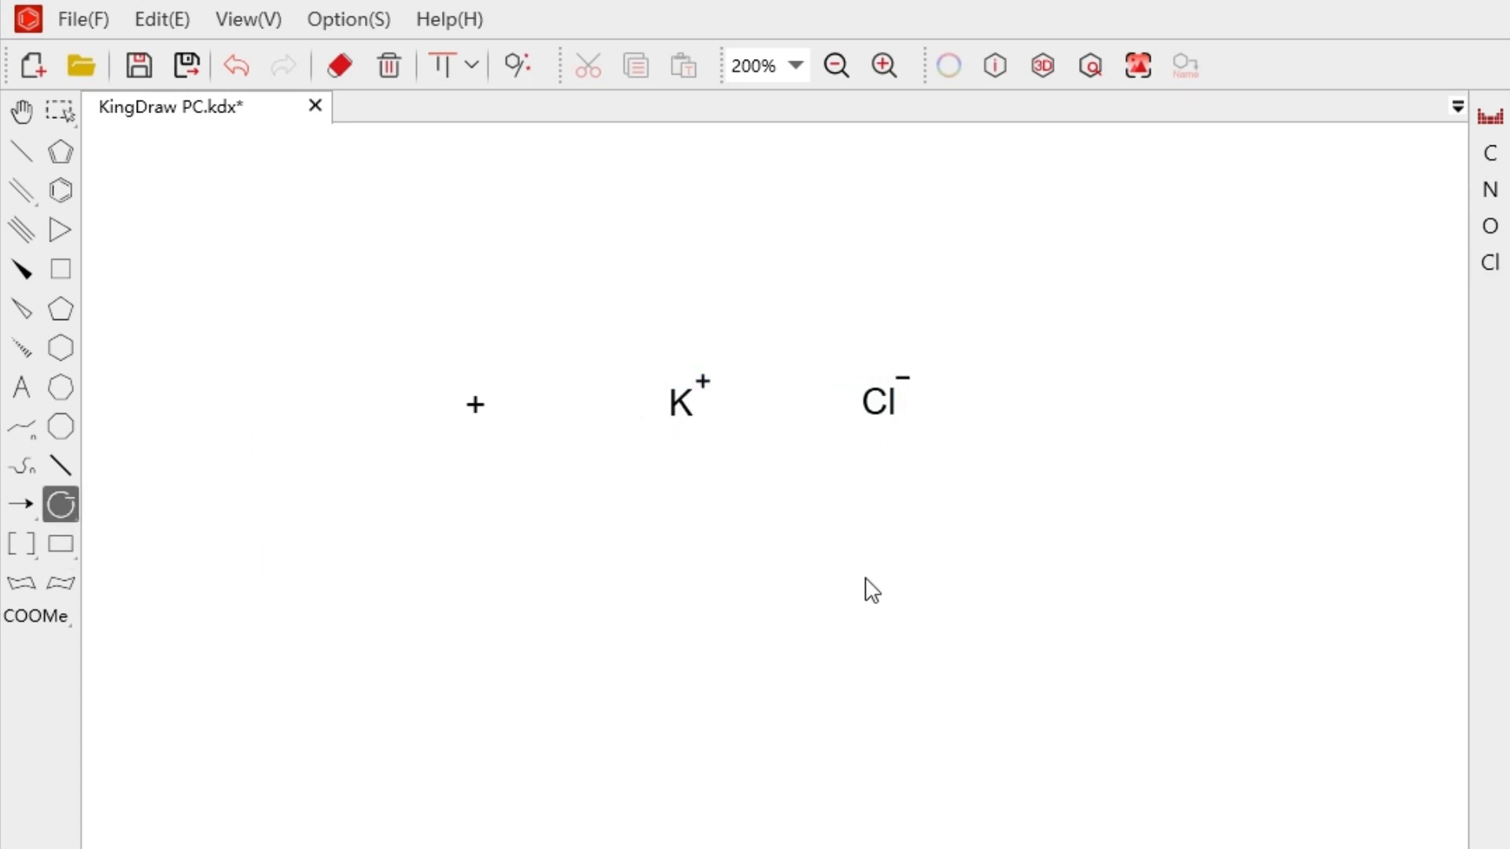
key(ctrl+z)
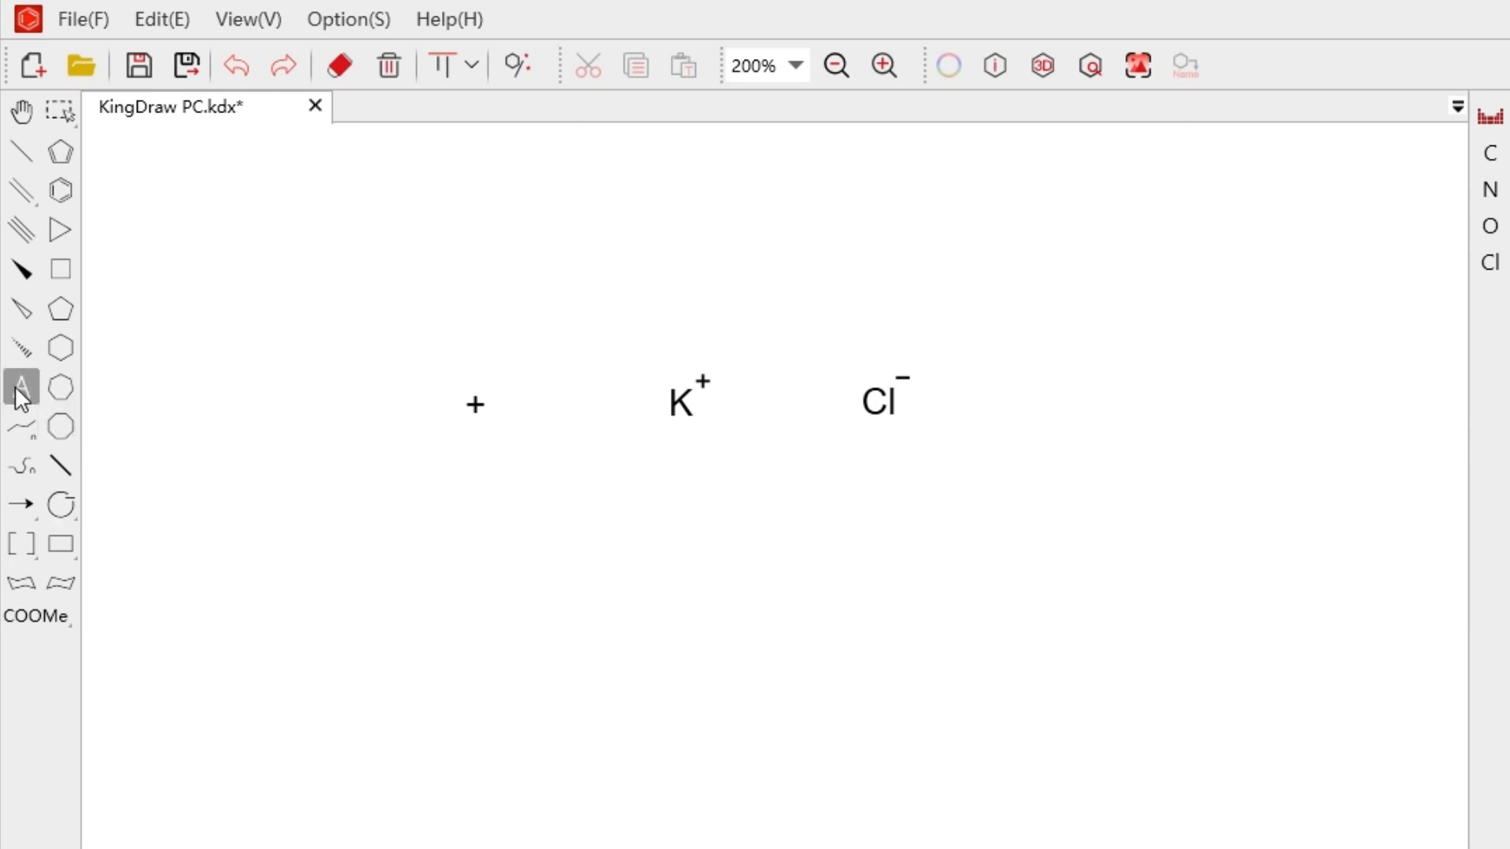
Add a ↑↓ arrow label from the special symbols below the ions.
click(22, 387)
click(467, 519)
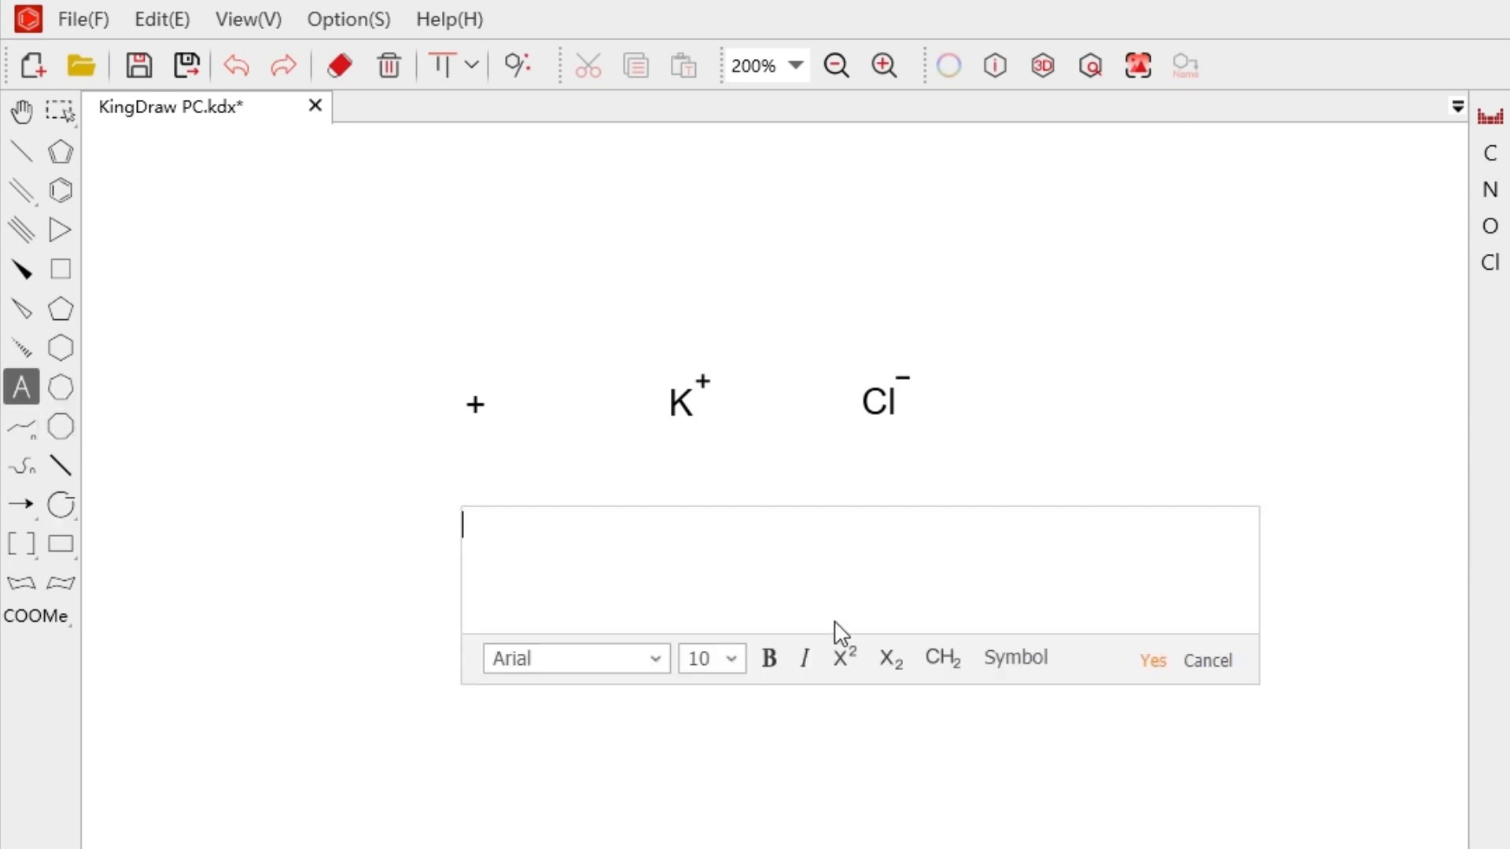
click(1007, 666)
click(946, 618)
click(999, 659)
click(1148, 667)
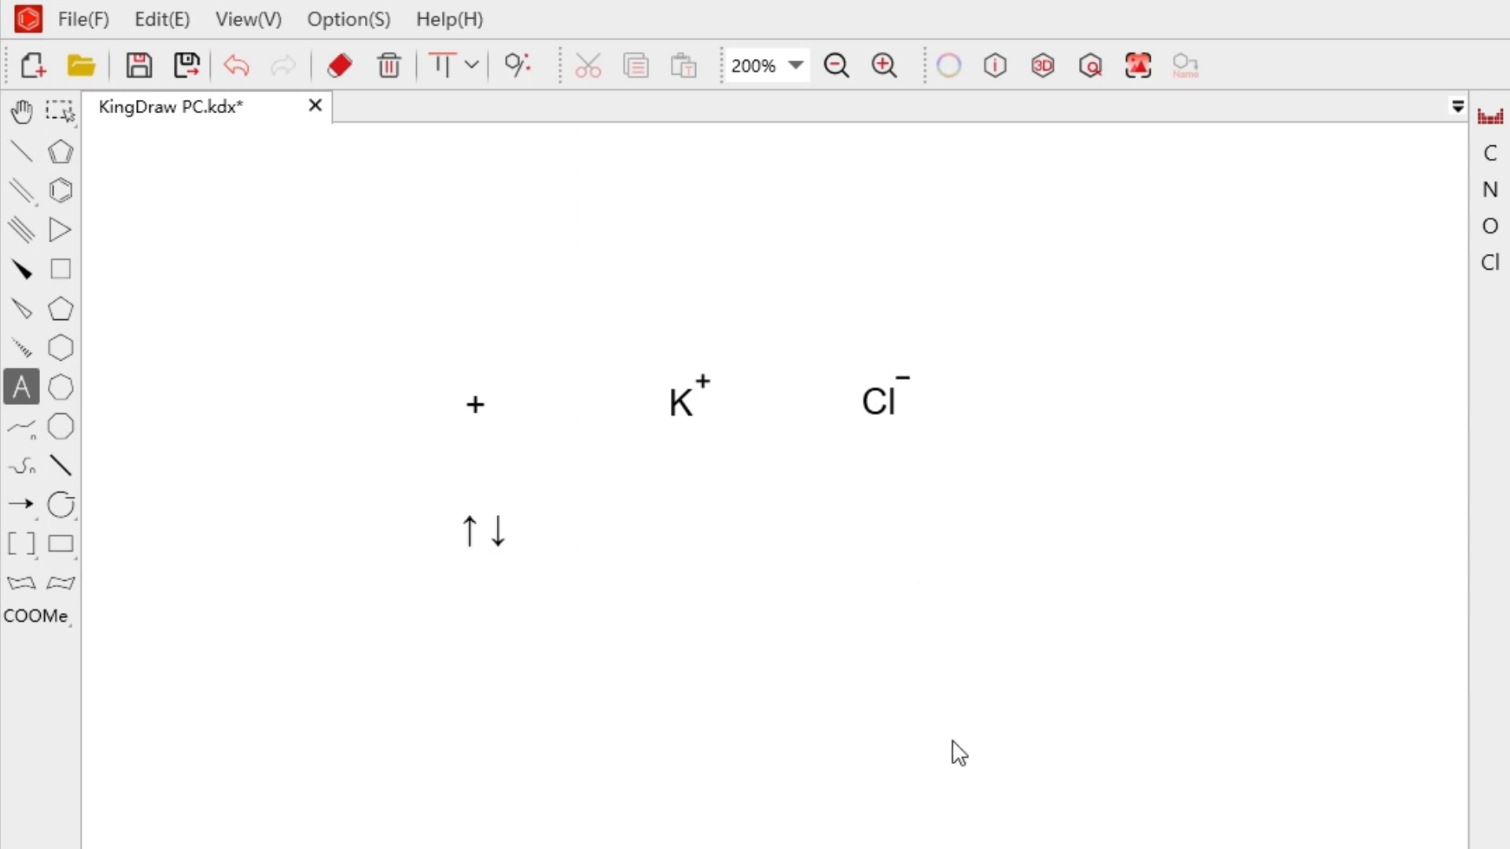
Add the Greek letters αβχδε by typing letters and setting the Symbol font.
click(854, 588)
text(abcde)
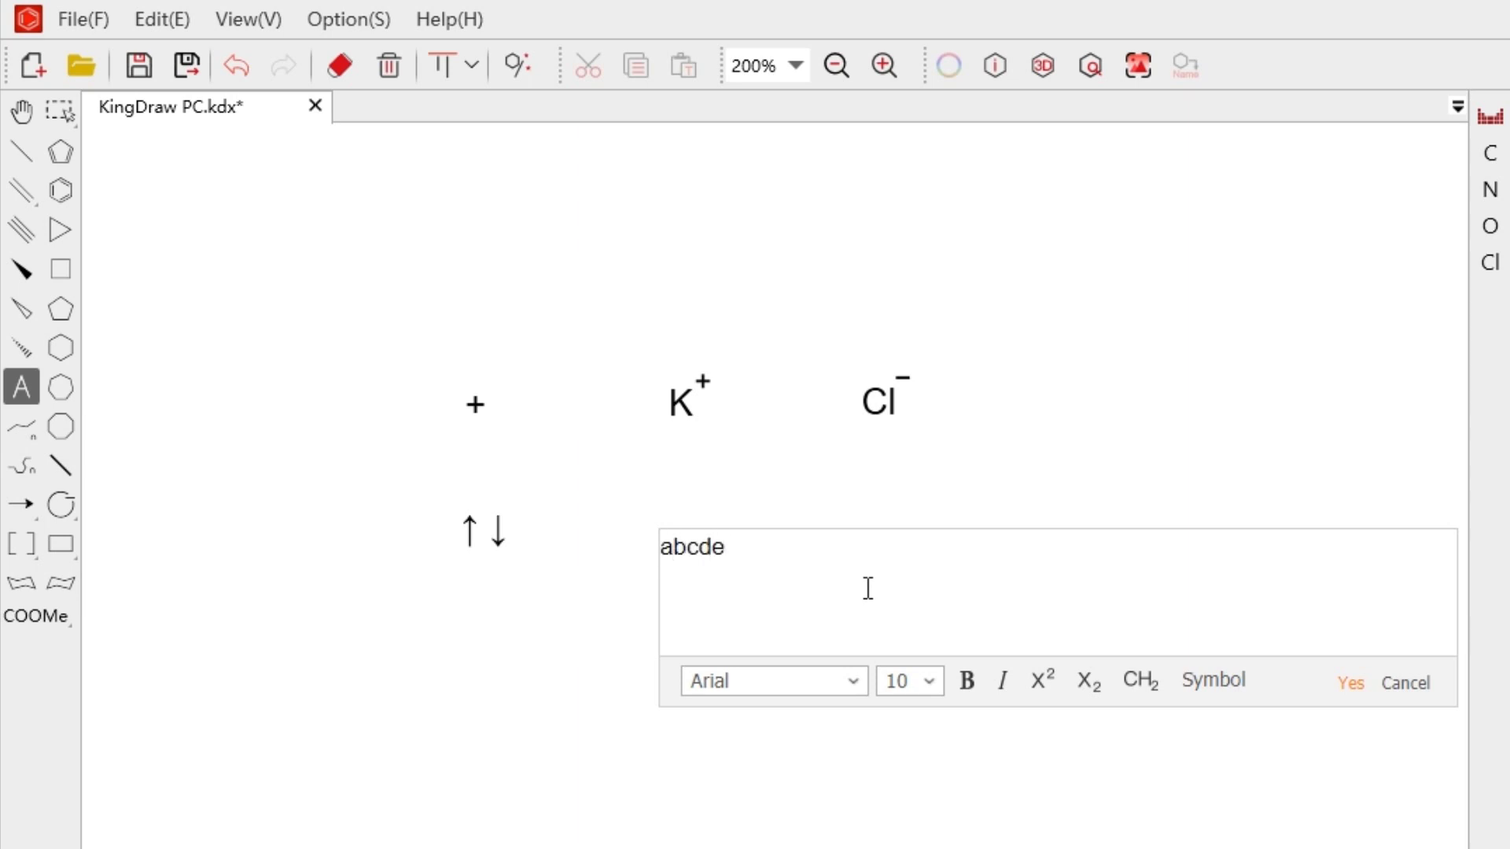
drag(757, 577, 644, 563)
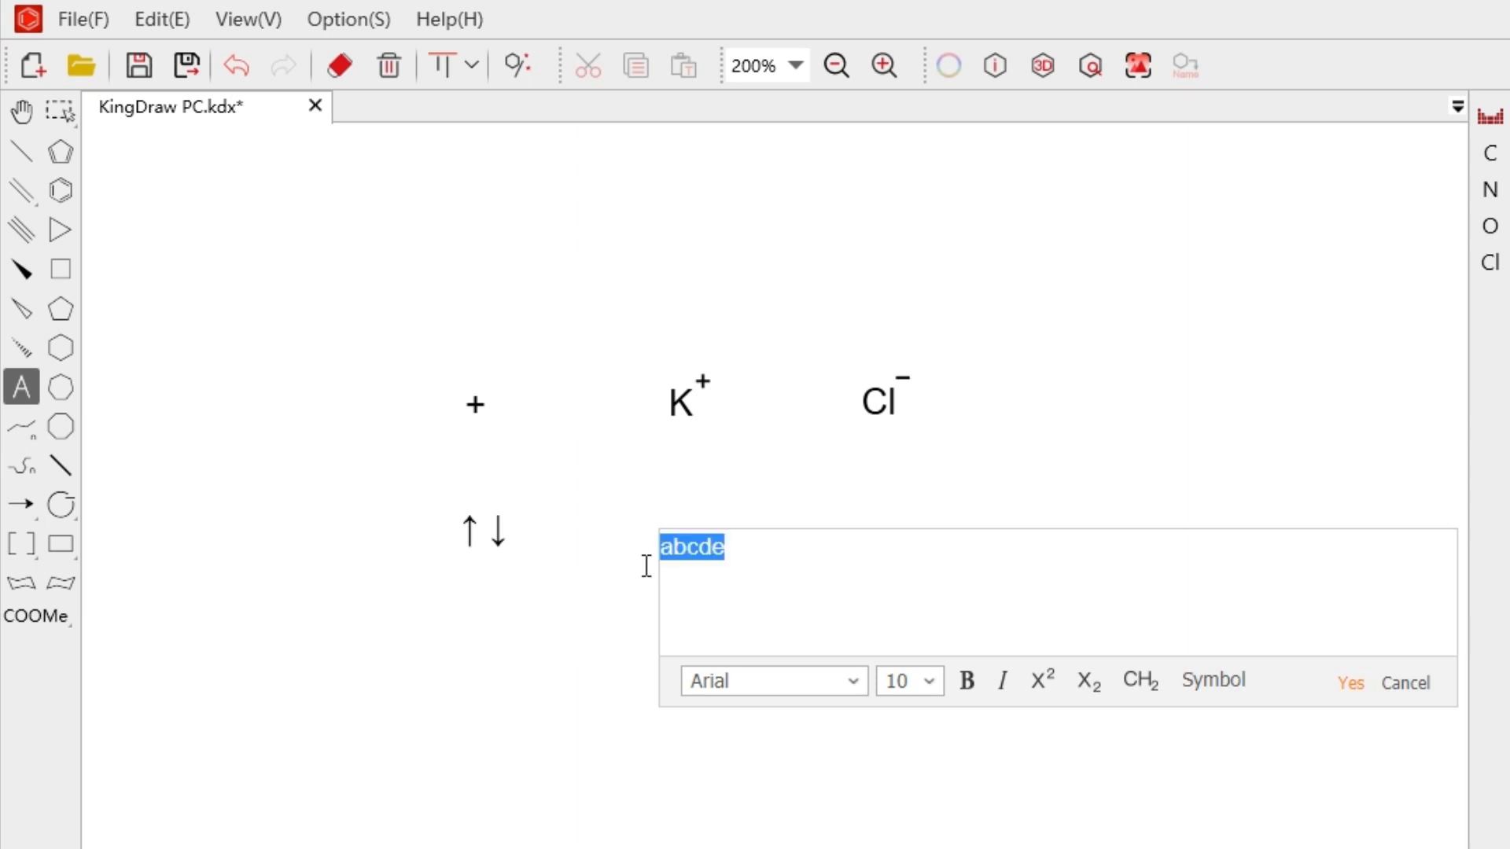
click(856, 682)
click(724, 654)
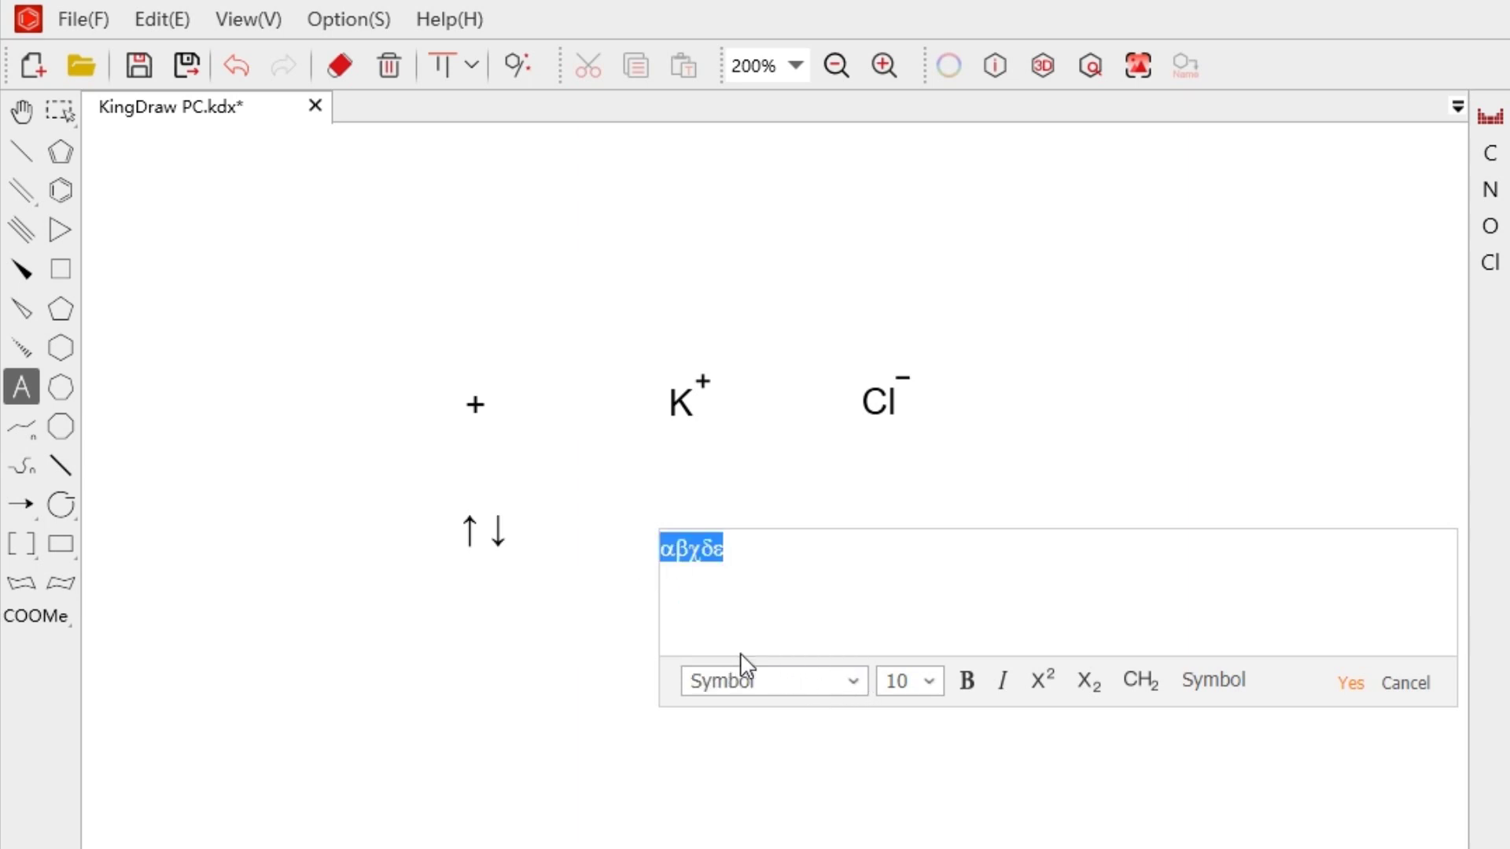
click(1350, 684)
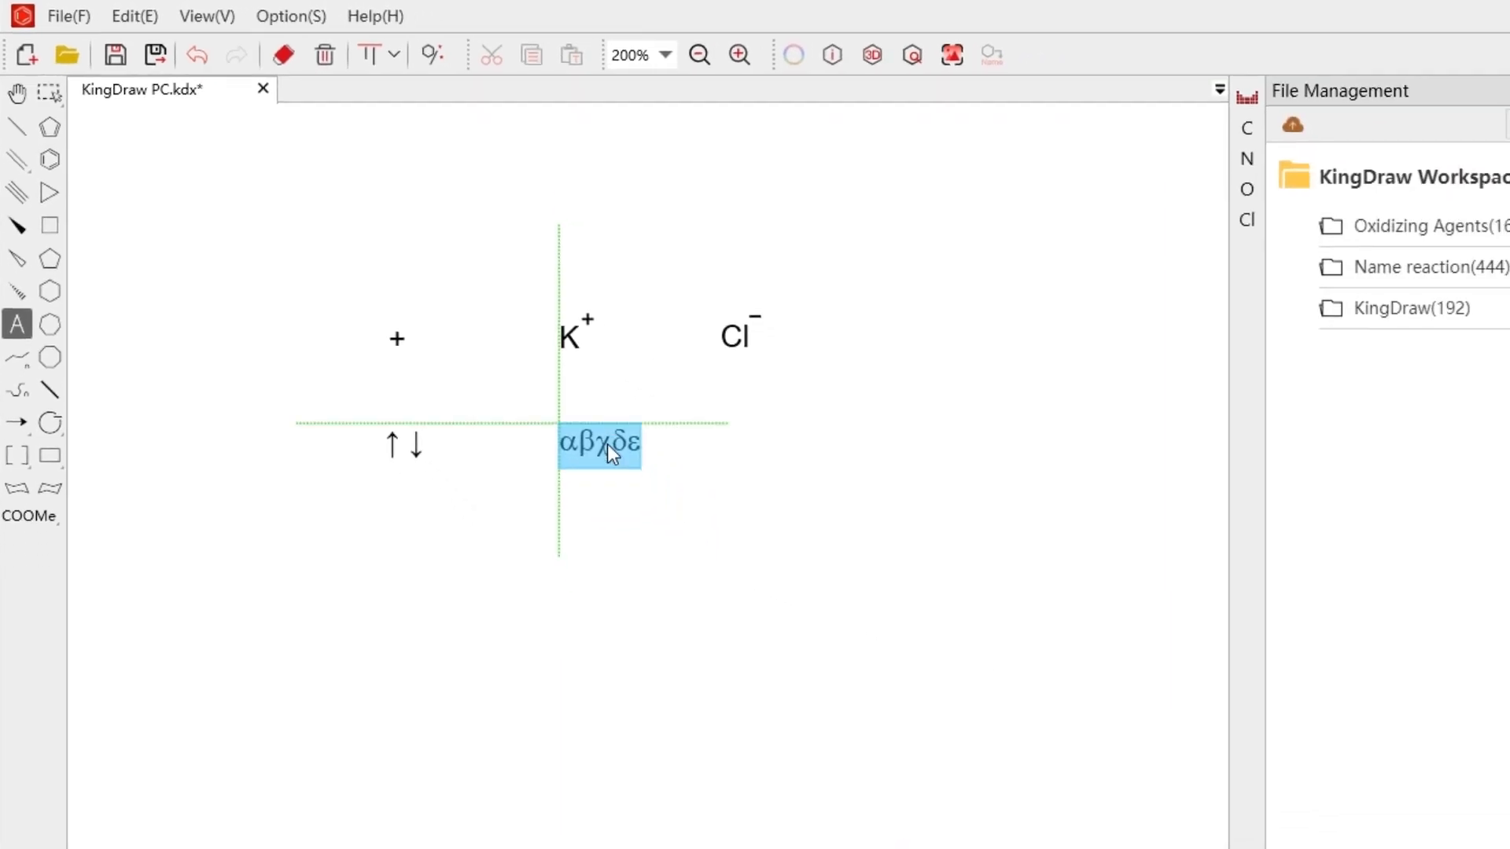
Copy ξ from the Greek alphabet web page and paste it in line beside αβχδε.
key(Escape)
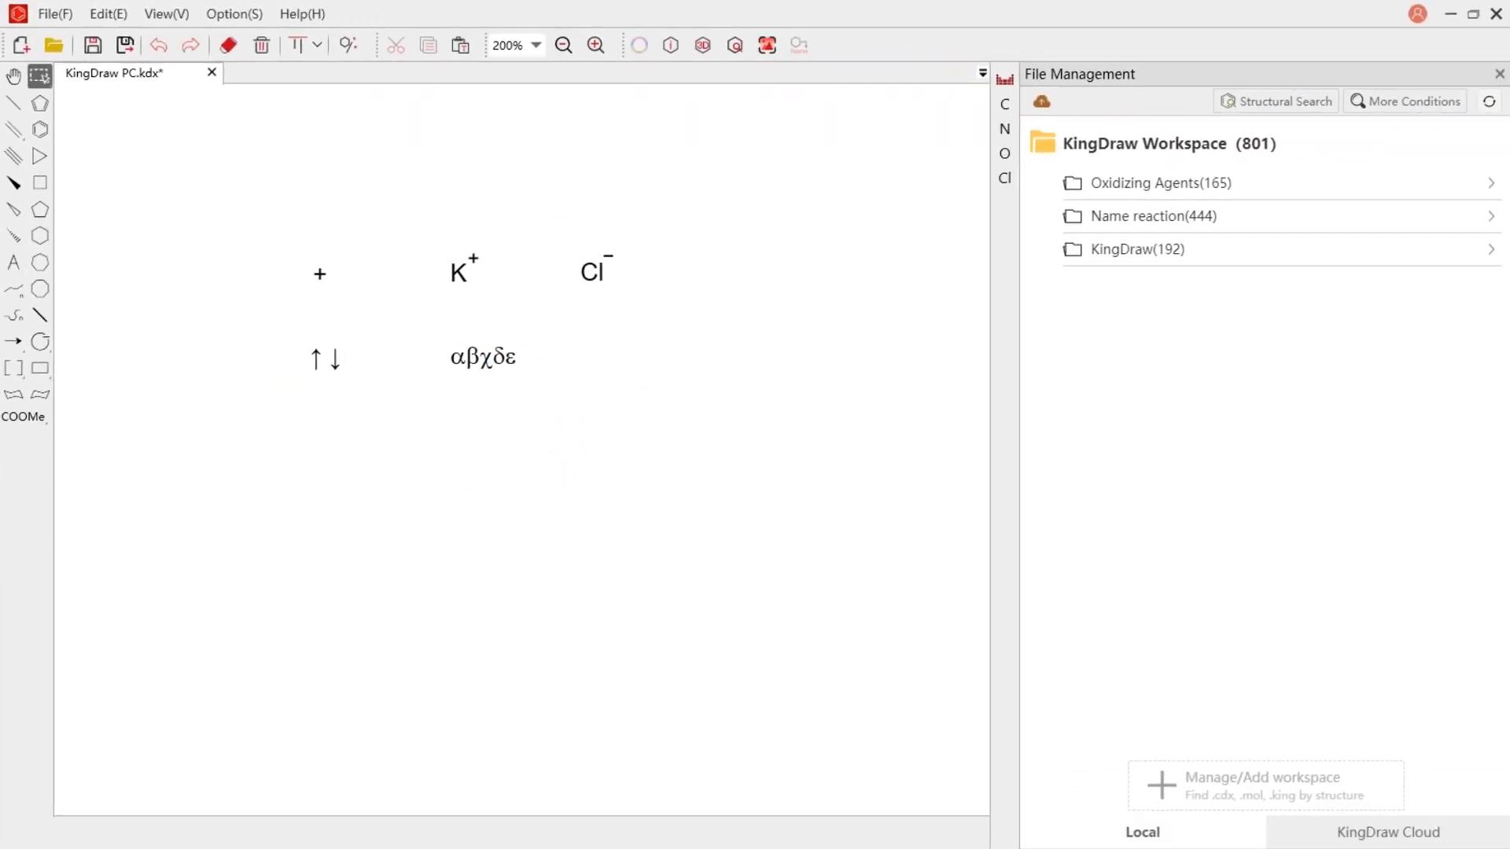
key(alt+Tab)
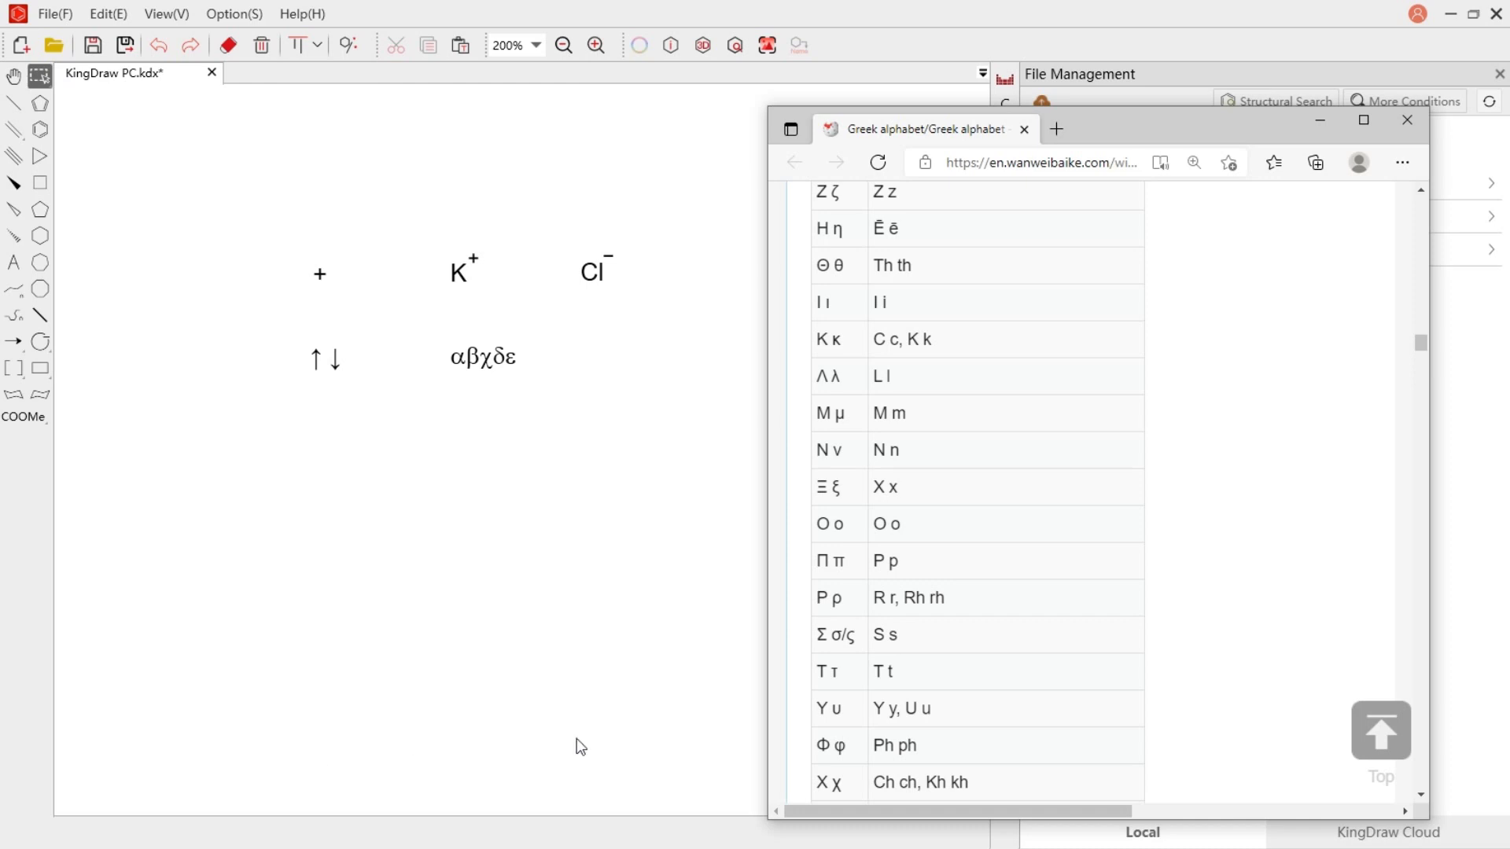
double_click(844, 495)
right_click(839, 492)
click(931, 510)
click(600, 365)
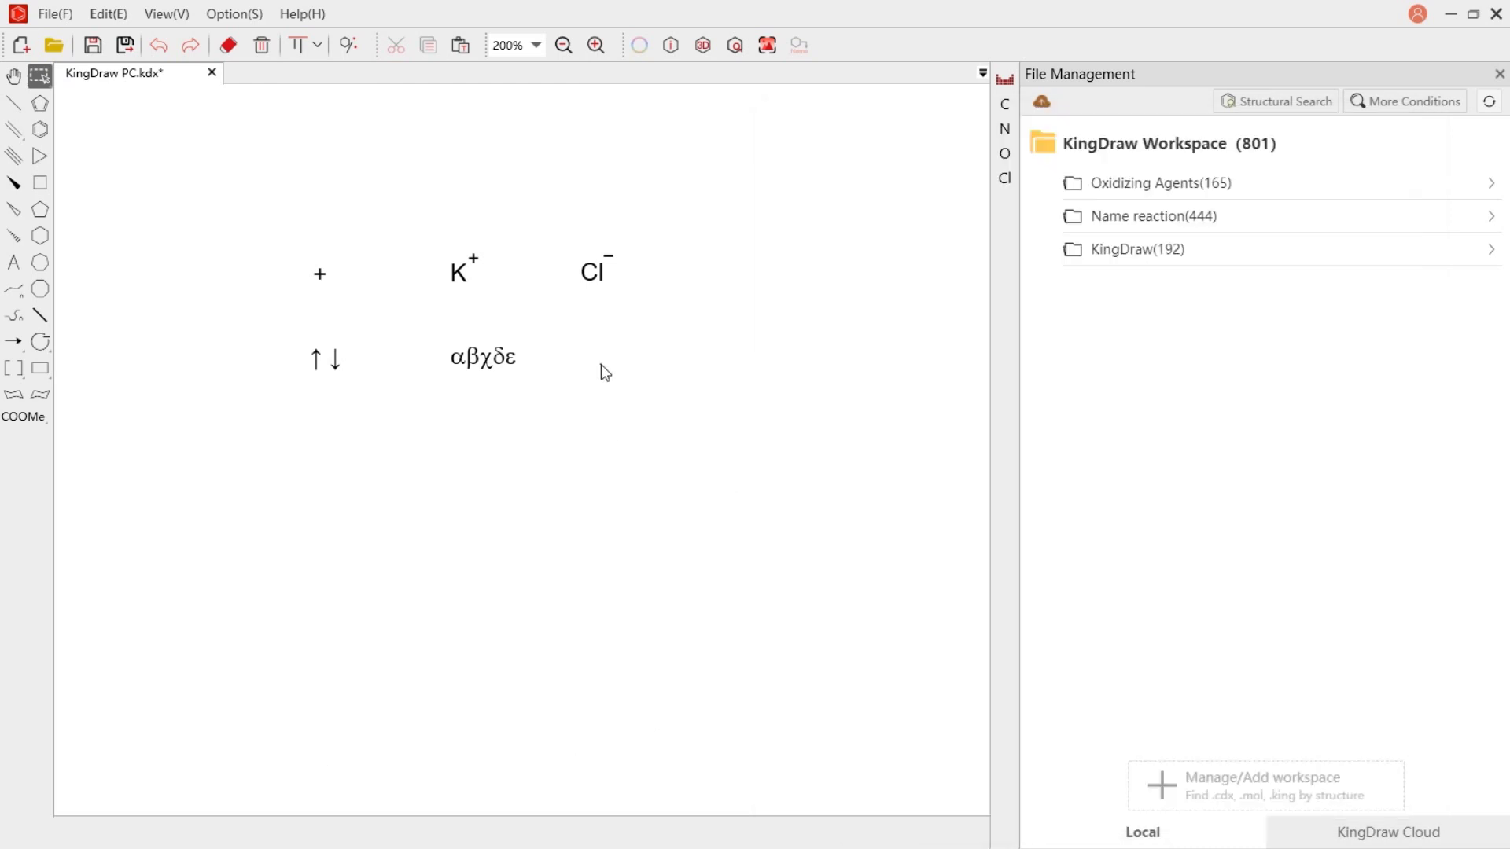
right_click(600, 365)
click(664, 405)
drag(611, 385, 615, 365)
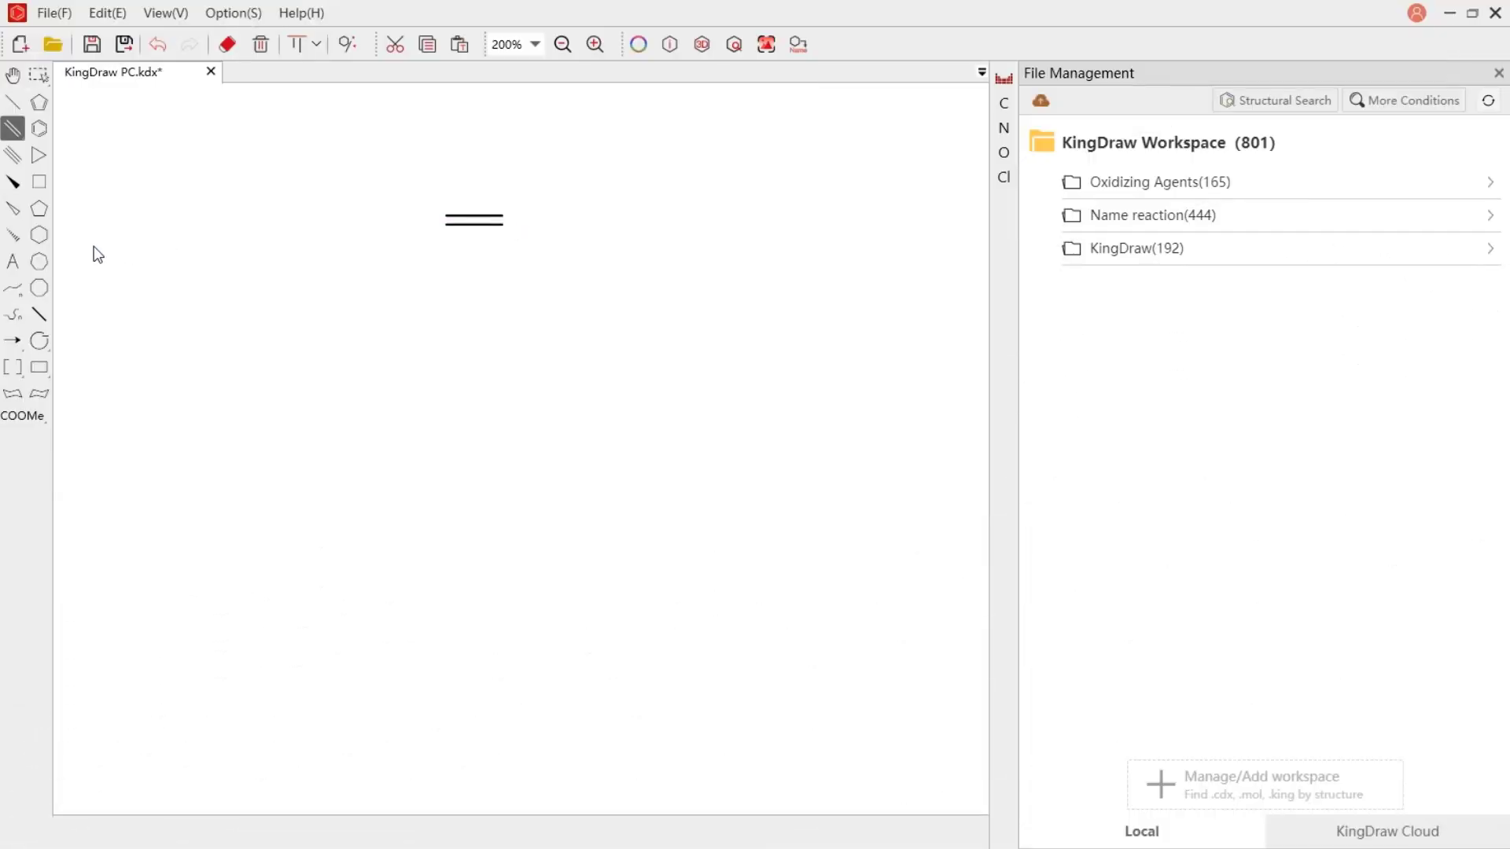
Label the double bond's ends to form HCH₃C=CH₂.
click(17, 265)
click(443, 223)
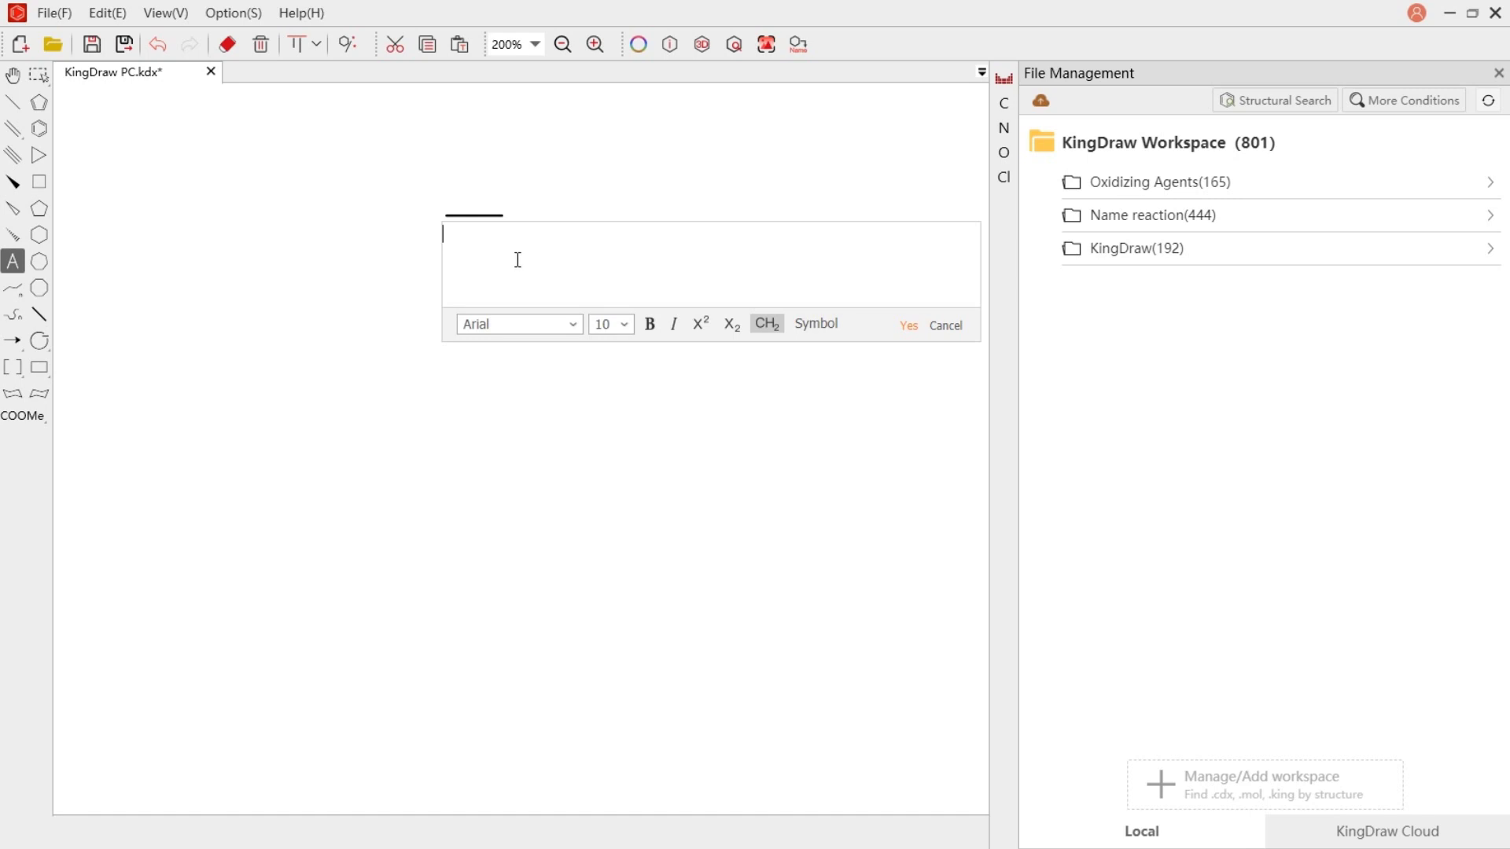
click(905, 326)
click(499, 220)
text(CH2)
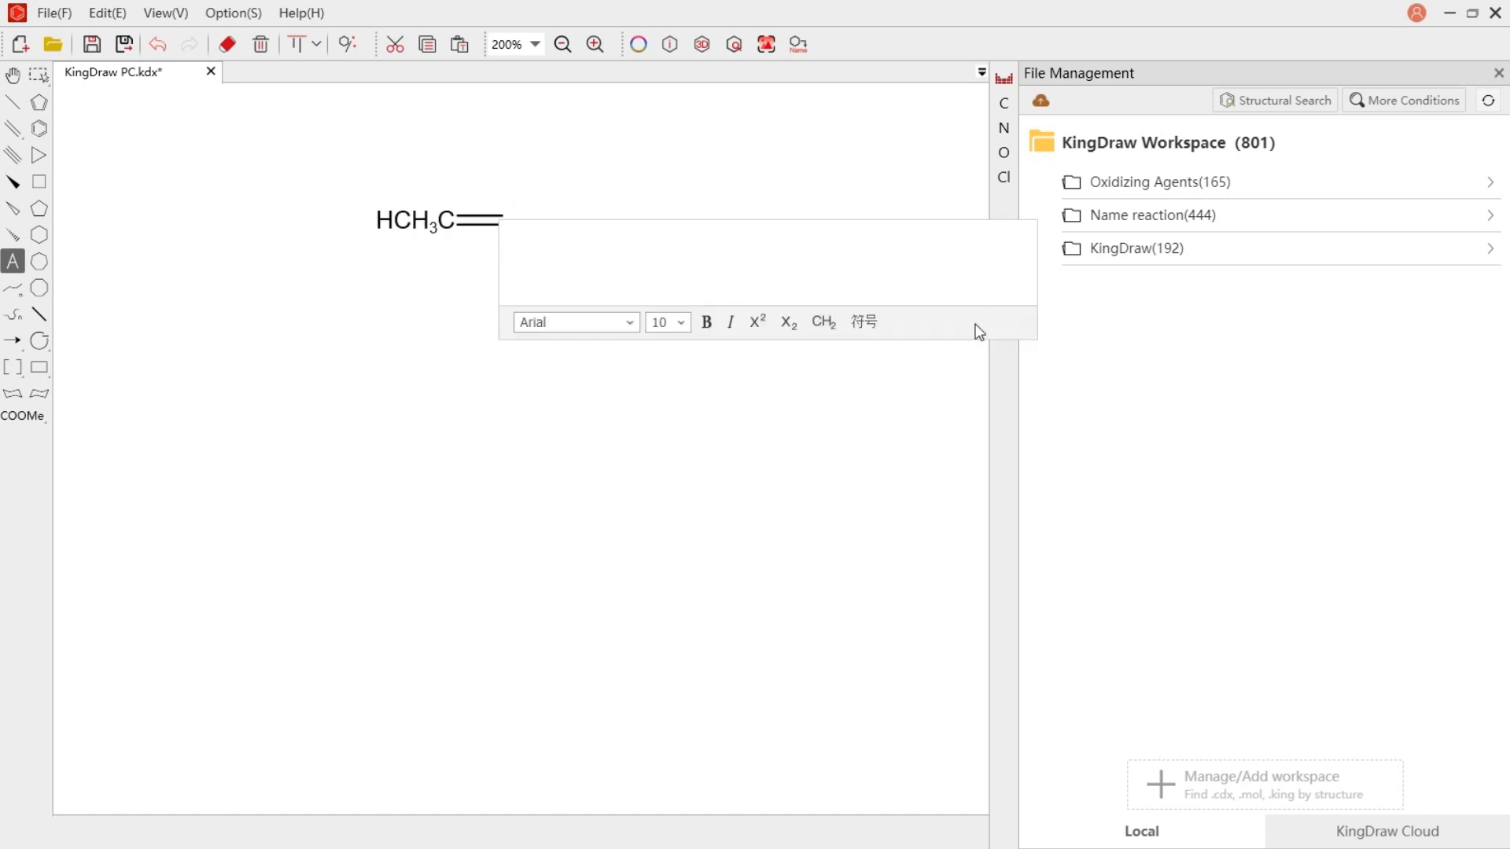
click(967, 324)
Draw a triple bond below and label its ends as CH₃C≡CH.
click(12, 155)
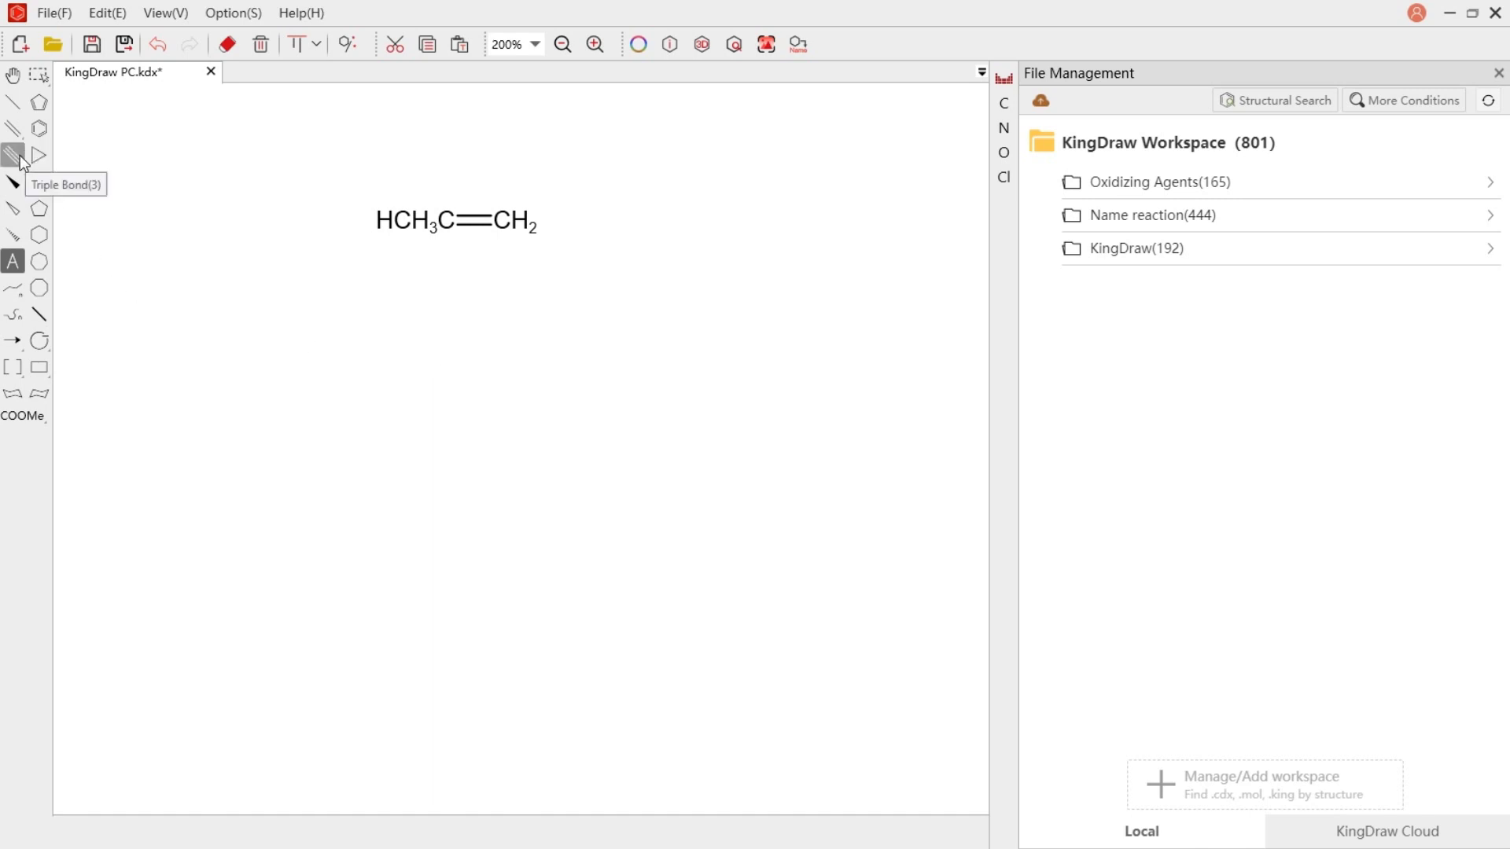
click(443, 307)
click(17, 264)
click(445, 308)
text(CH3C)
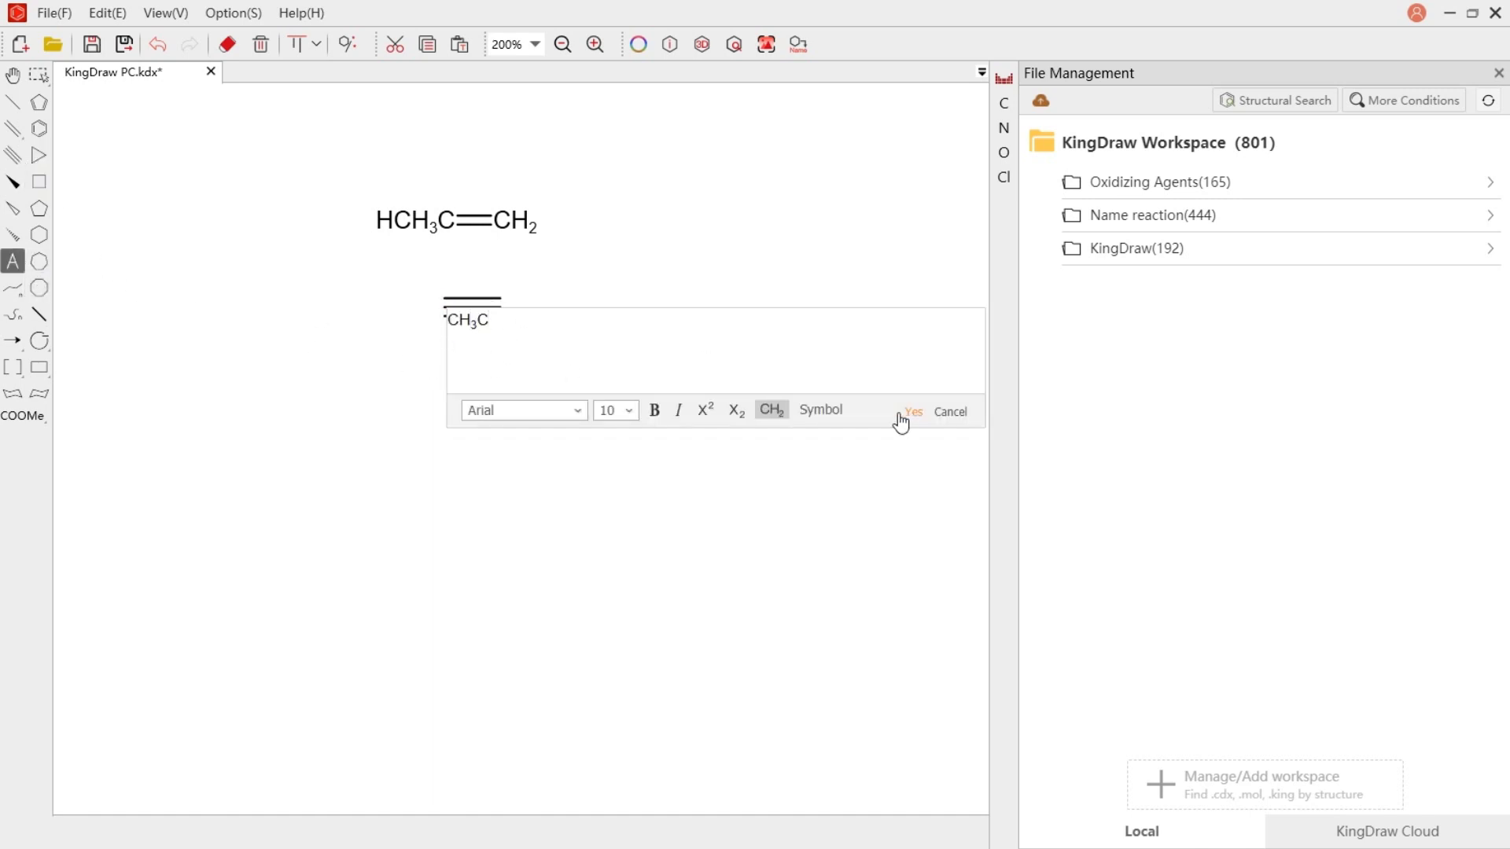
click(913, 411)
click(502, 308)
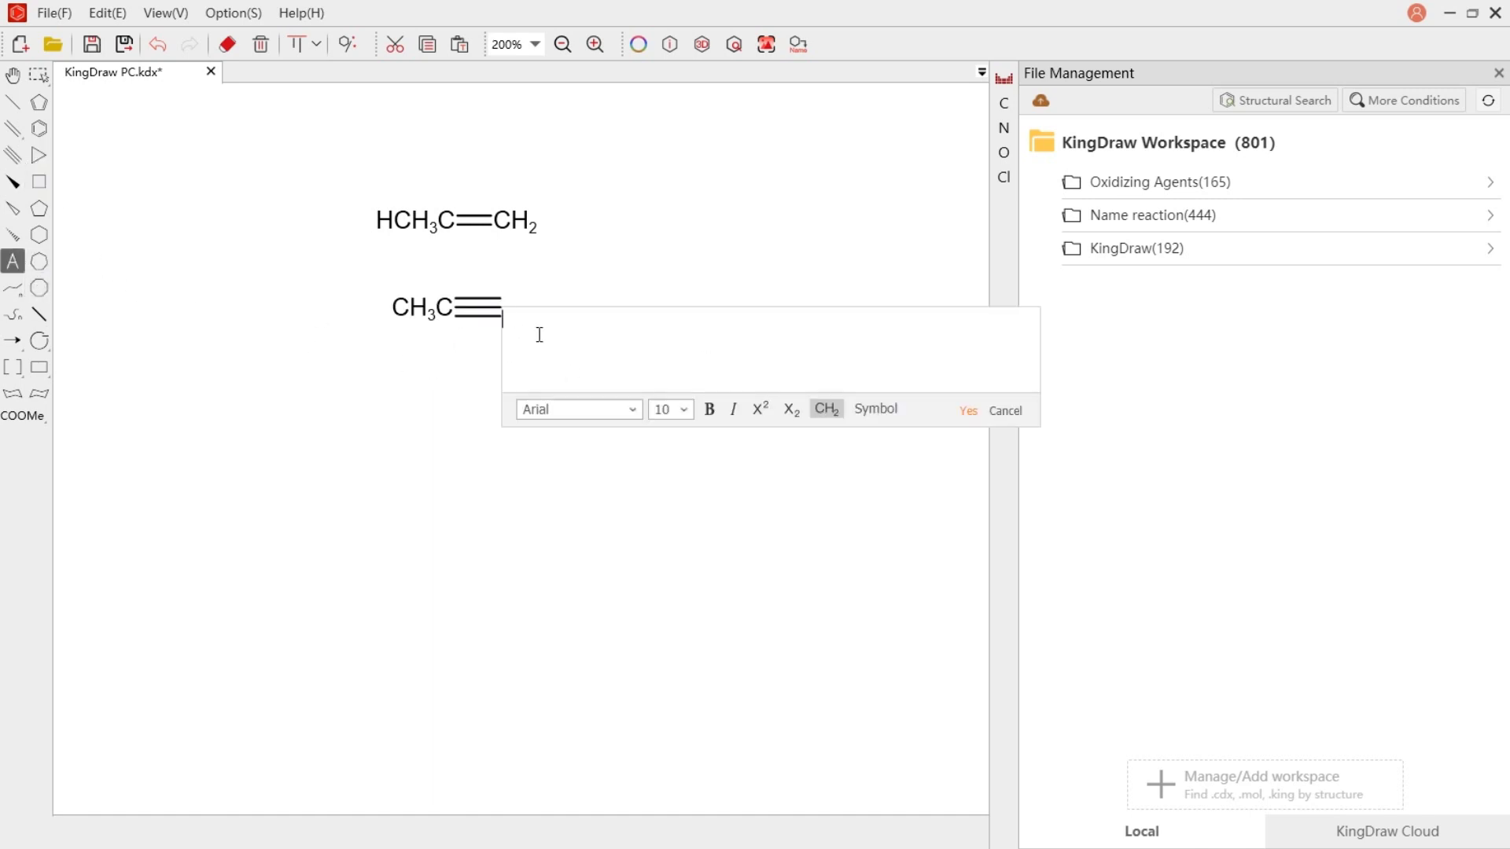
click(968, 410)
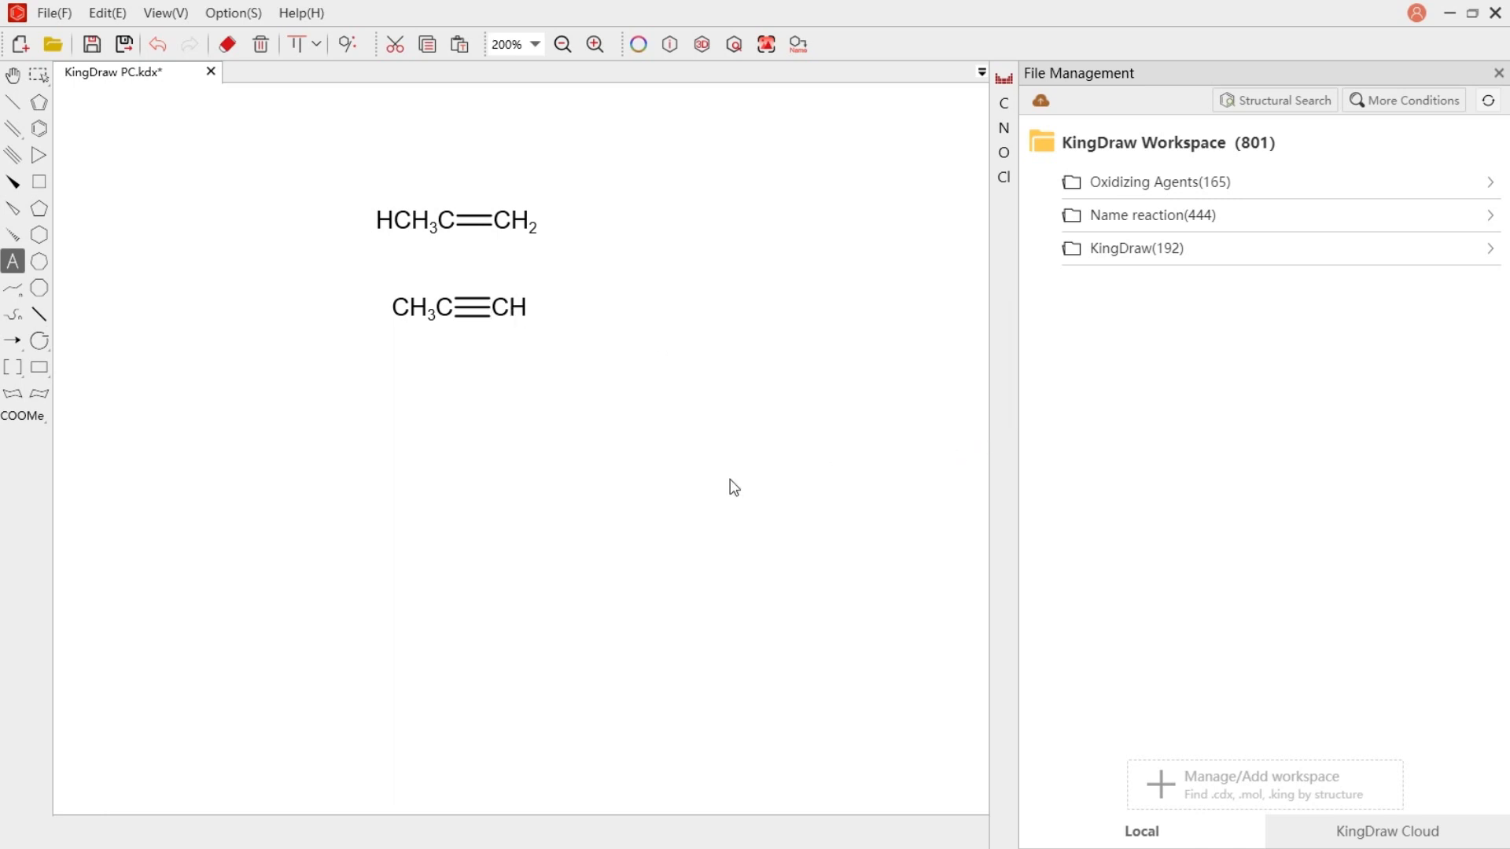
Write (CH₃)₂CHCH₂CH₃ as text with its numbers subscripted.
click(371, 386)
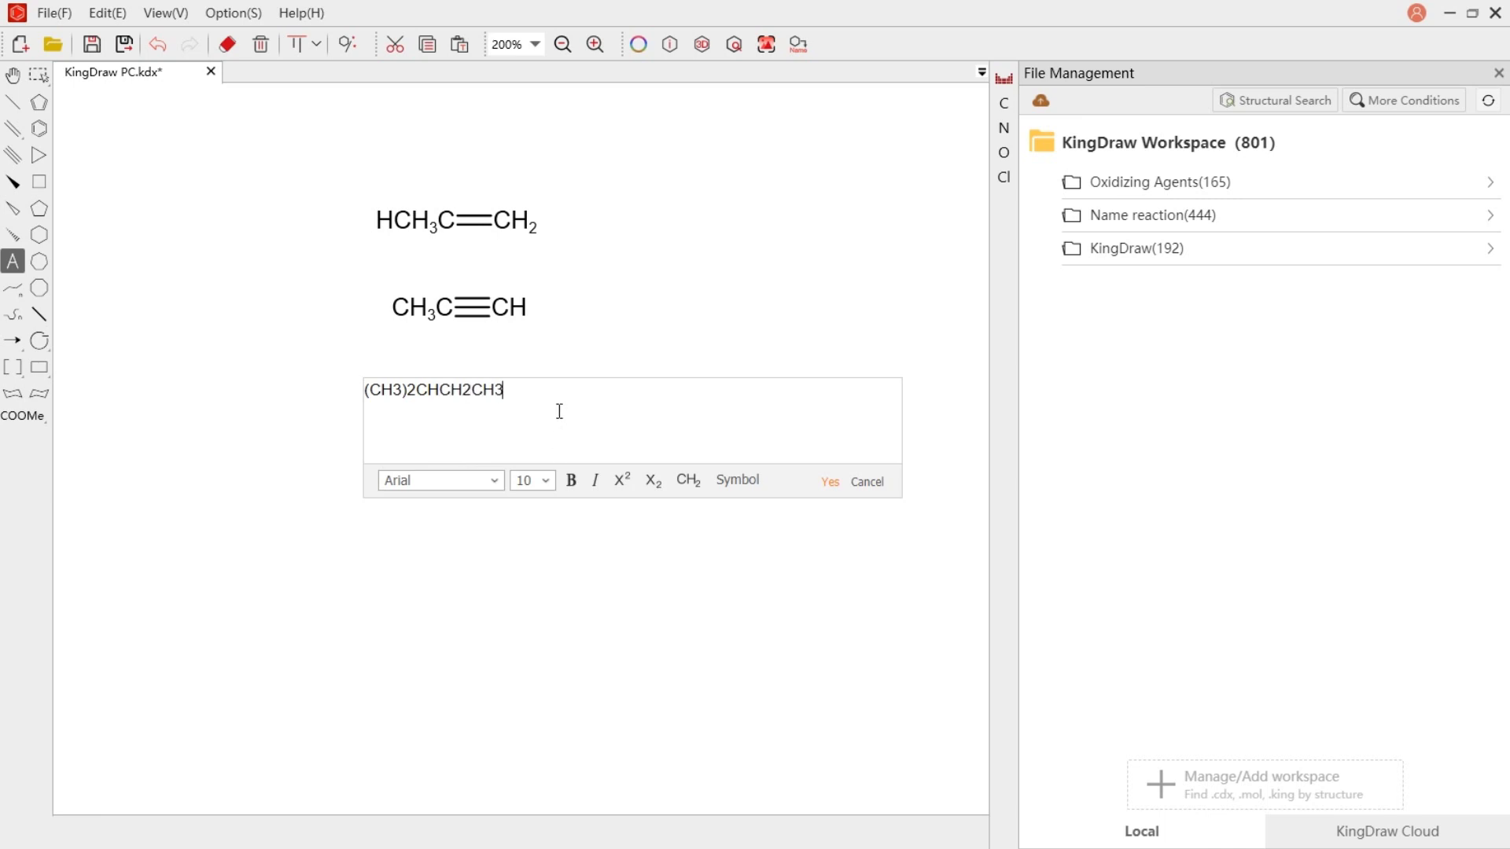
key(ctrl+a)
click(688, 479)
click(830, 481)
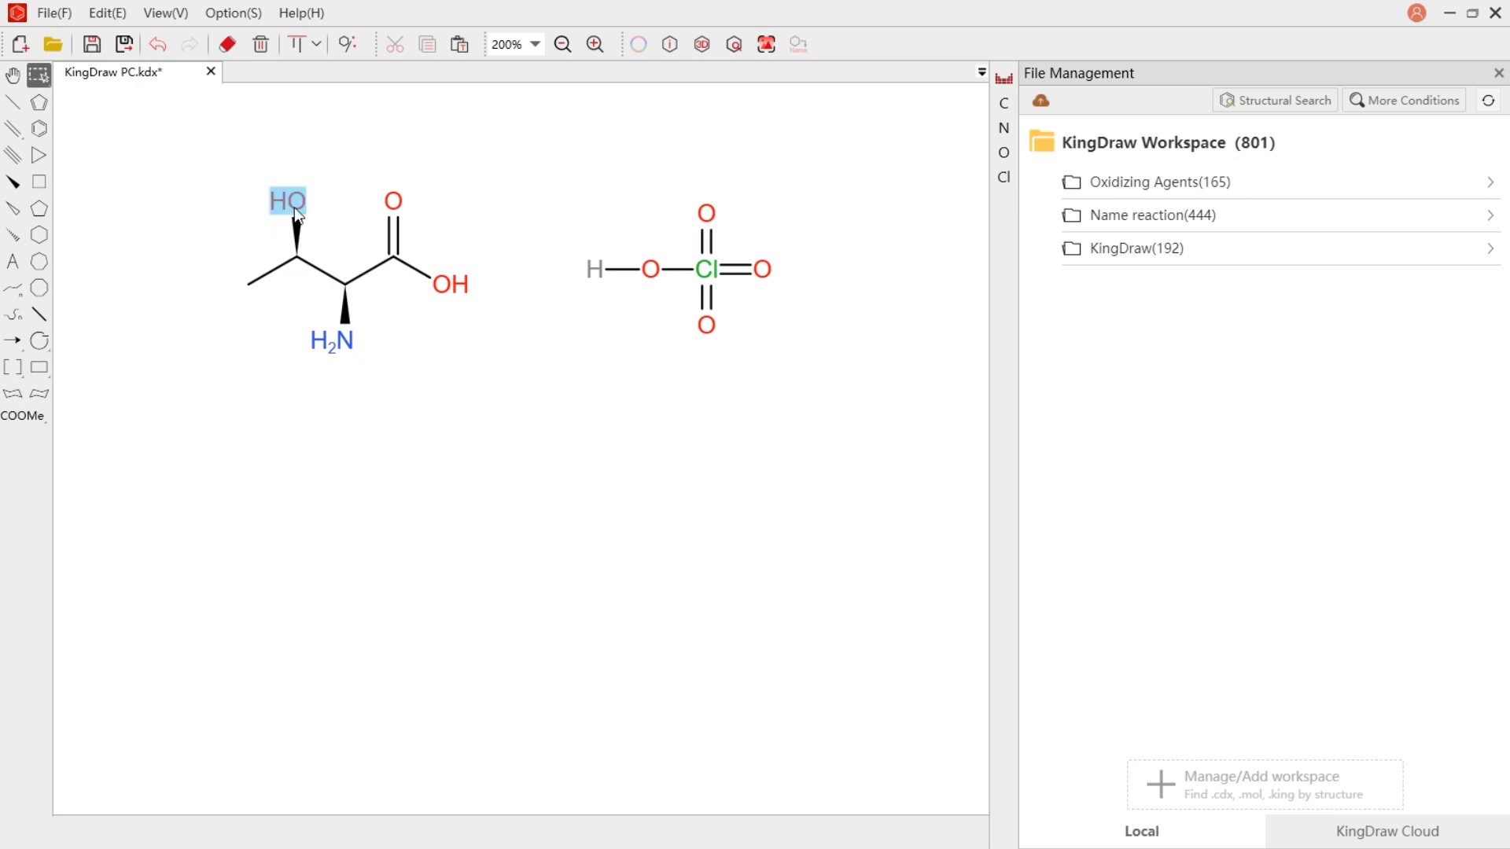
Colour the amino acid's HO and carbonyl O labels brown.
click(288, 201)
shift+click(393, 201)
click(639, 45)
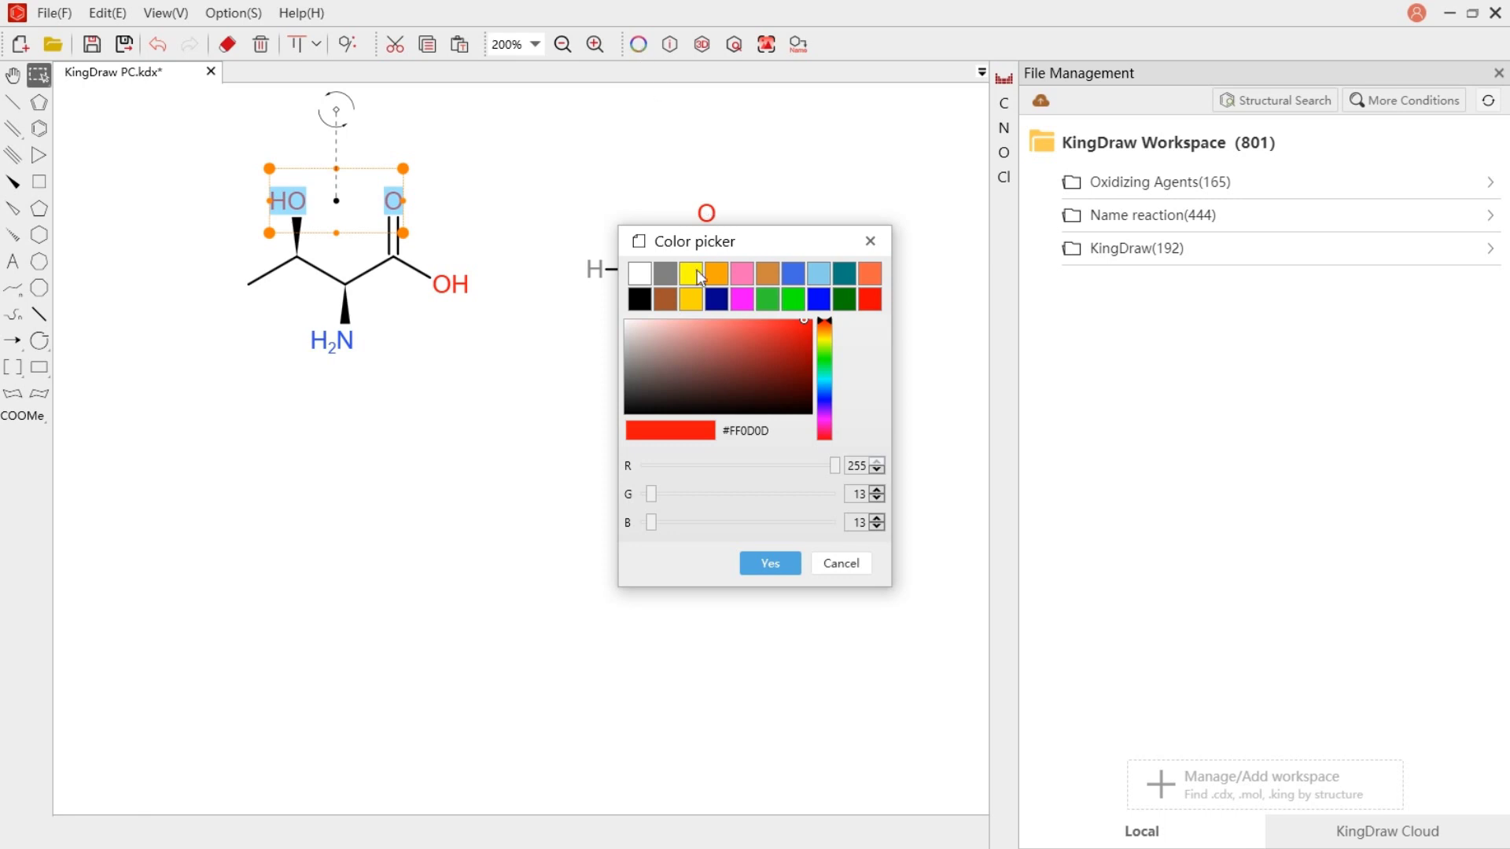
click(664, 298)
click(775, 564)
click(533, 449)
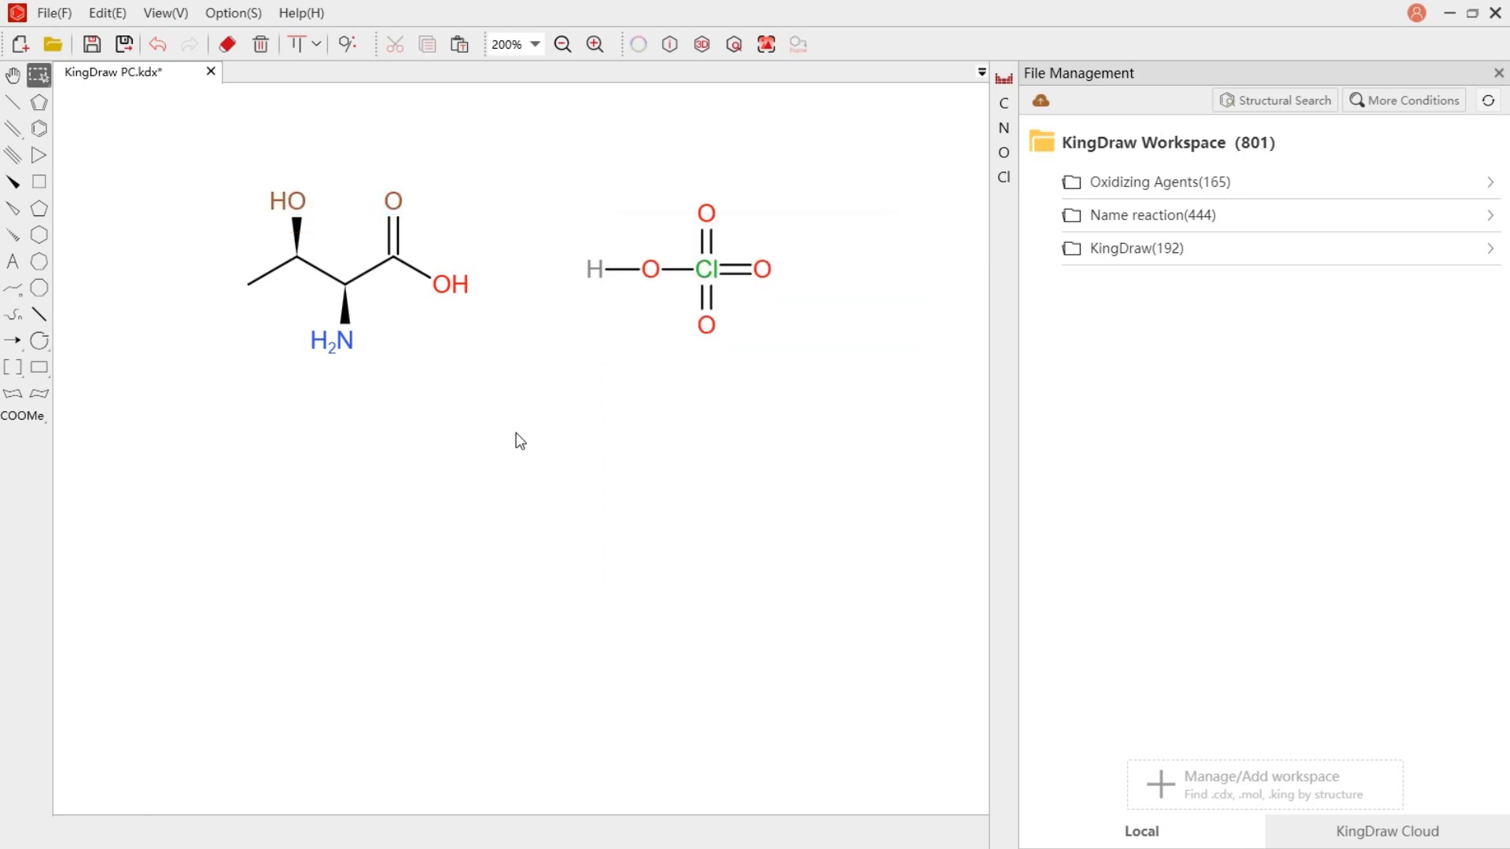
Make all the amino acid's labels, including OH and H2N, black.
click(288, 202)
shift+click(393, 201)
shift+click(450, 285)
shift+click(331, 340)
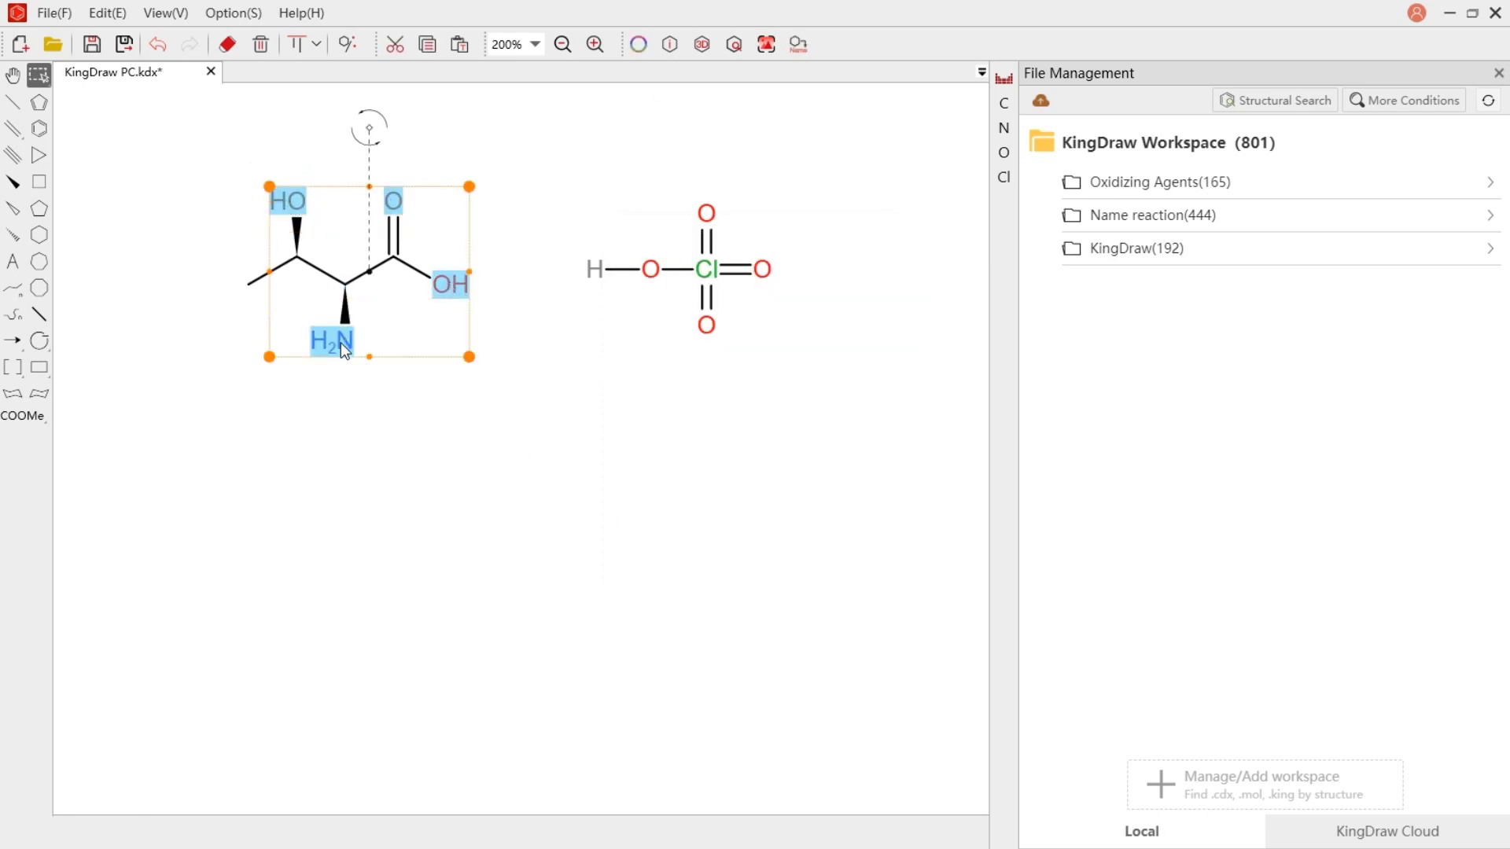
click(639, 44)
click(743, 562)
click(600, 441)
Colour the whole perchloric acid molecule red.
drag(564, 178, 699, 288)
click(639, 45)
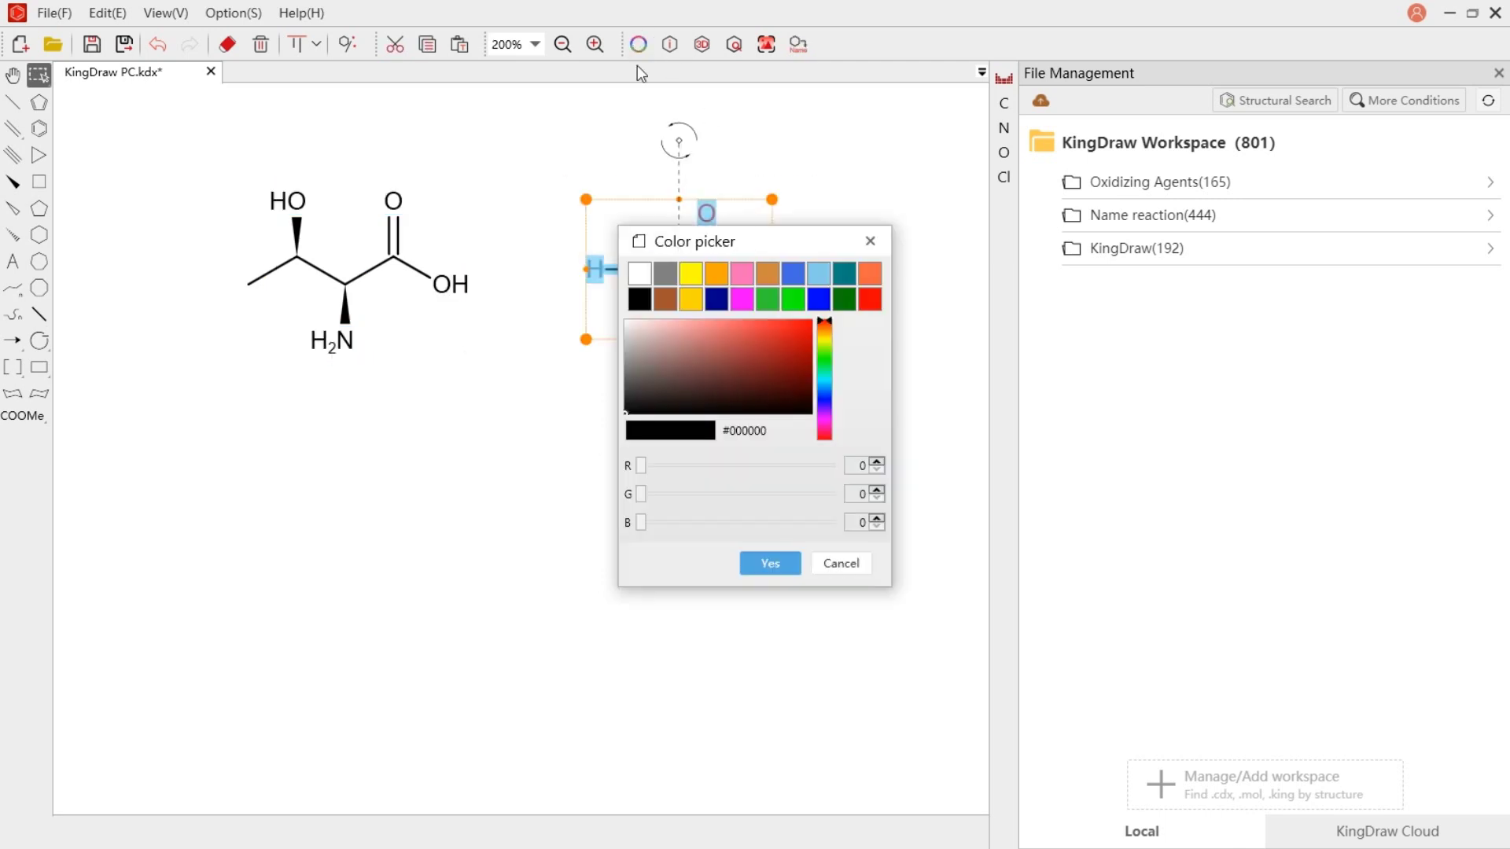
click(652, 296)
click(771, 562)
click(696, 532)
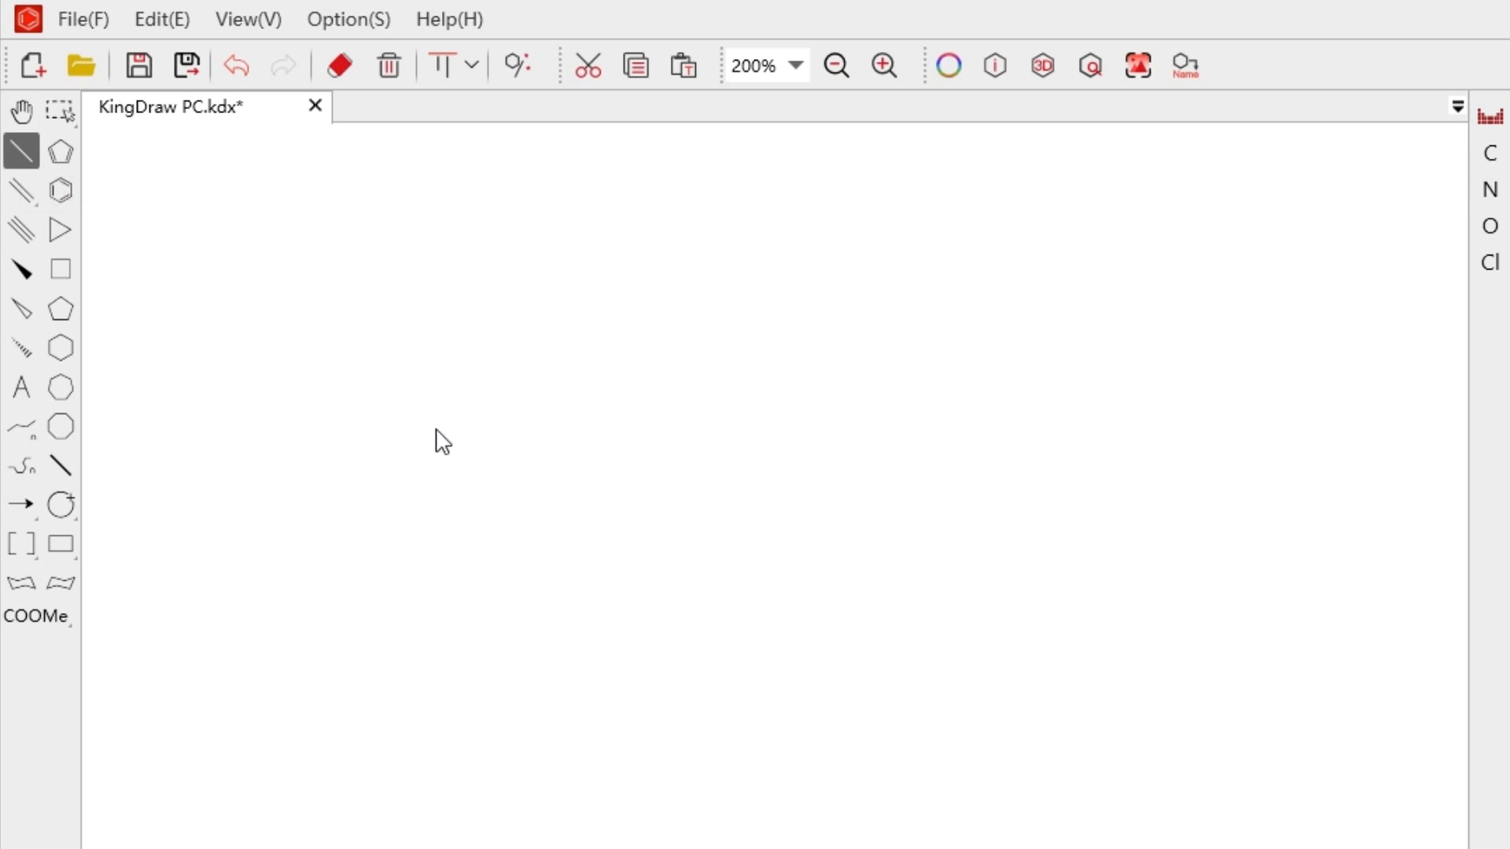
Draw a five-bond zigzag chain and give it three double bonds.
click(382, 458)
click(453, 417)
click(526, 458)
click(598, 417)
click(670, 459)
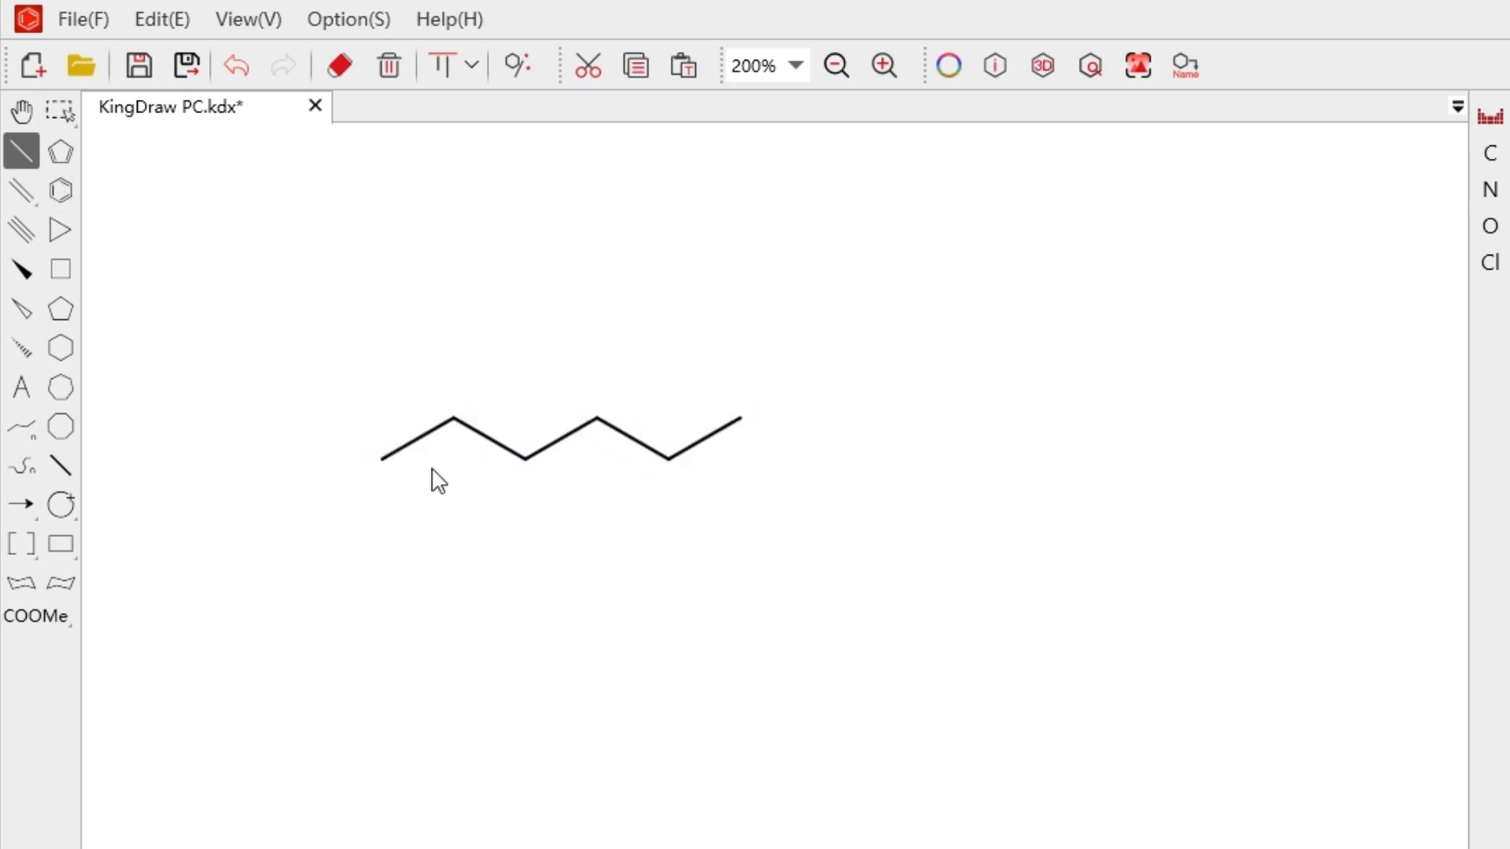
click(25, 201)
click(453, 421)
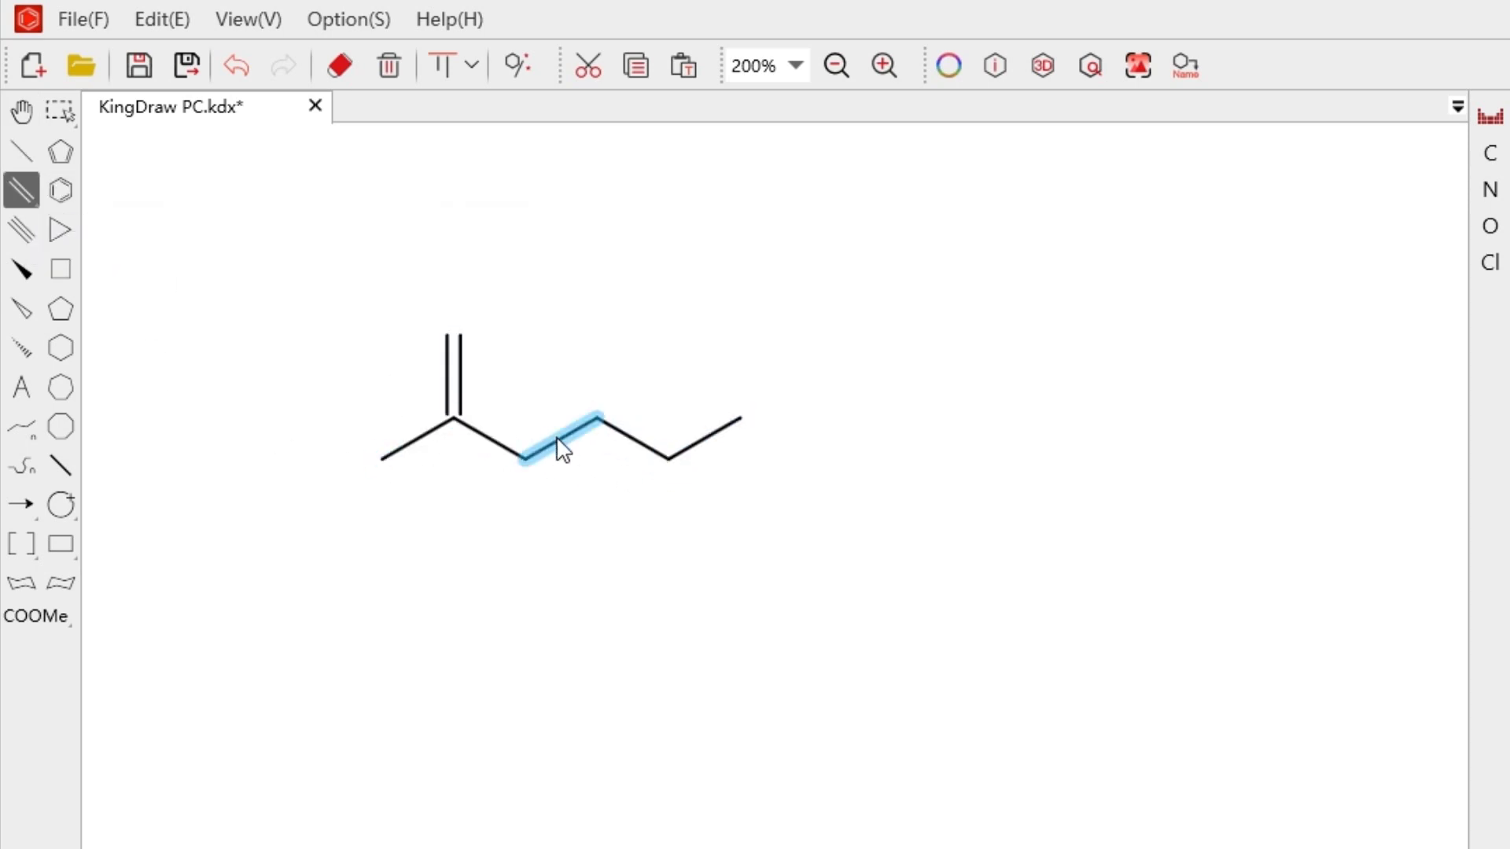
click(560, 445)
click(706, 450)
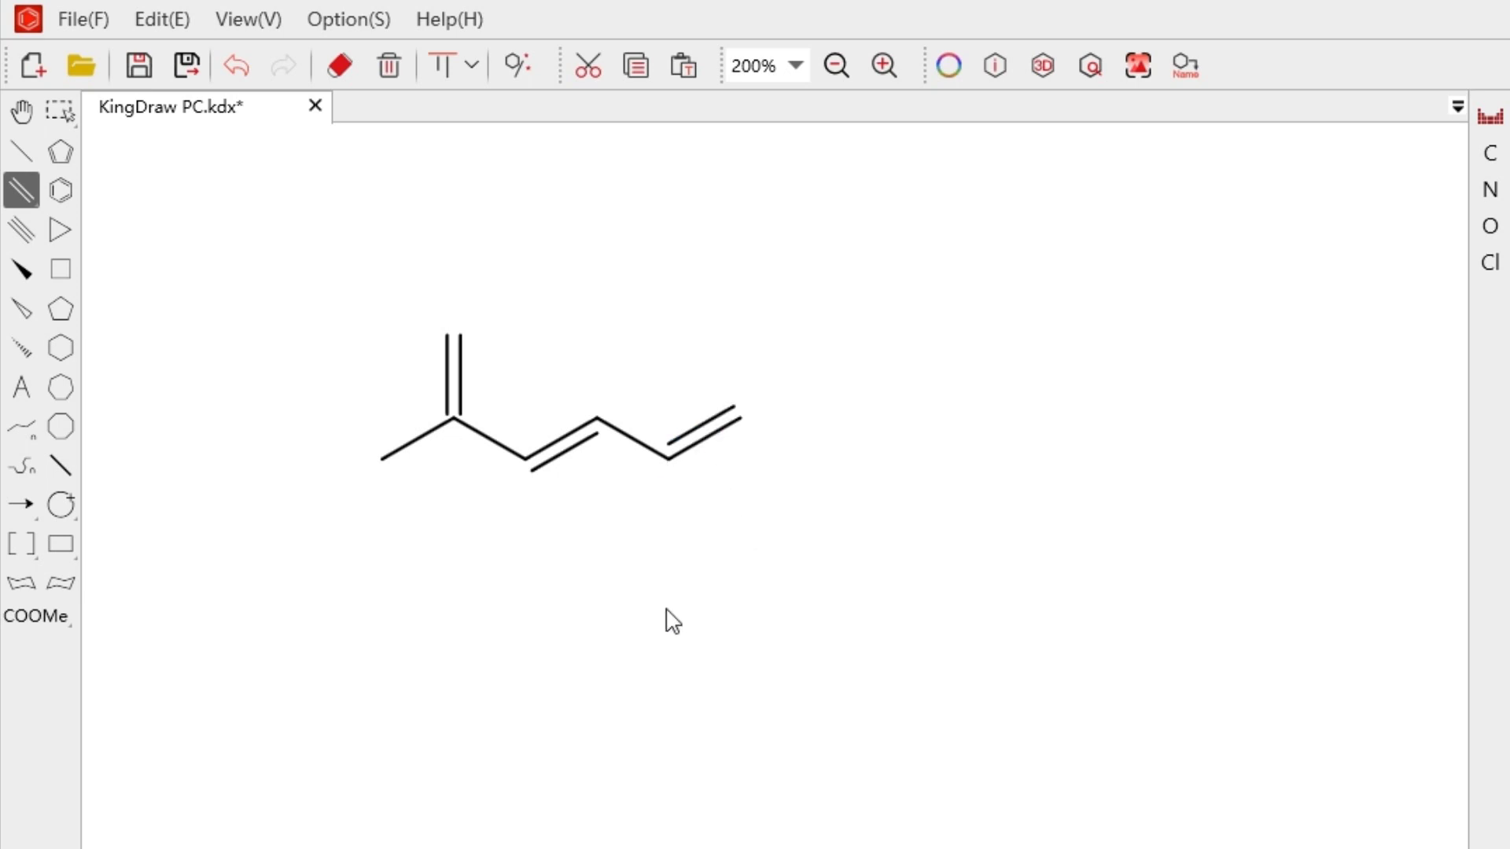
Flip the second lines of the upright, middle and end double bonds to the other side.
click(450, 394)
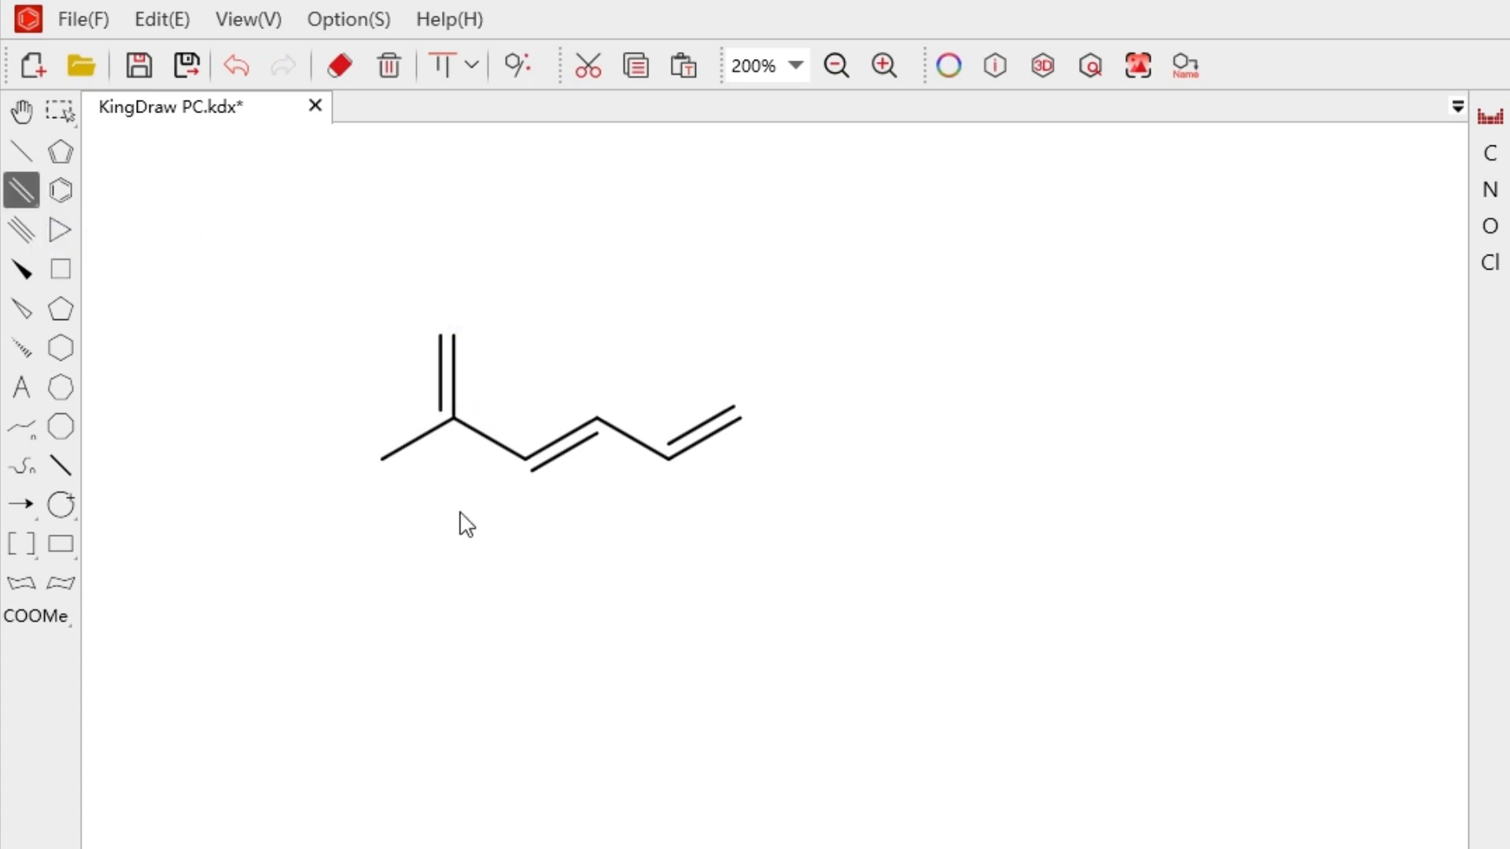
click(454, 406)
click(556, 452)
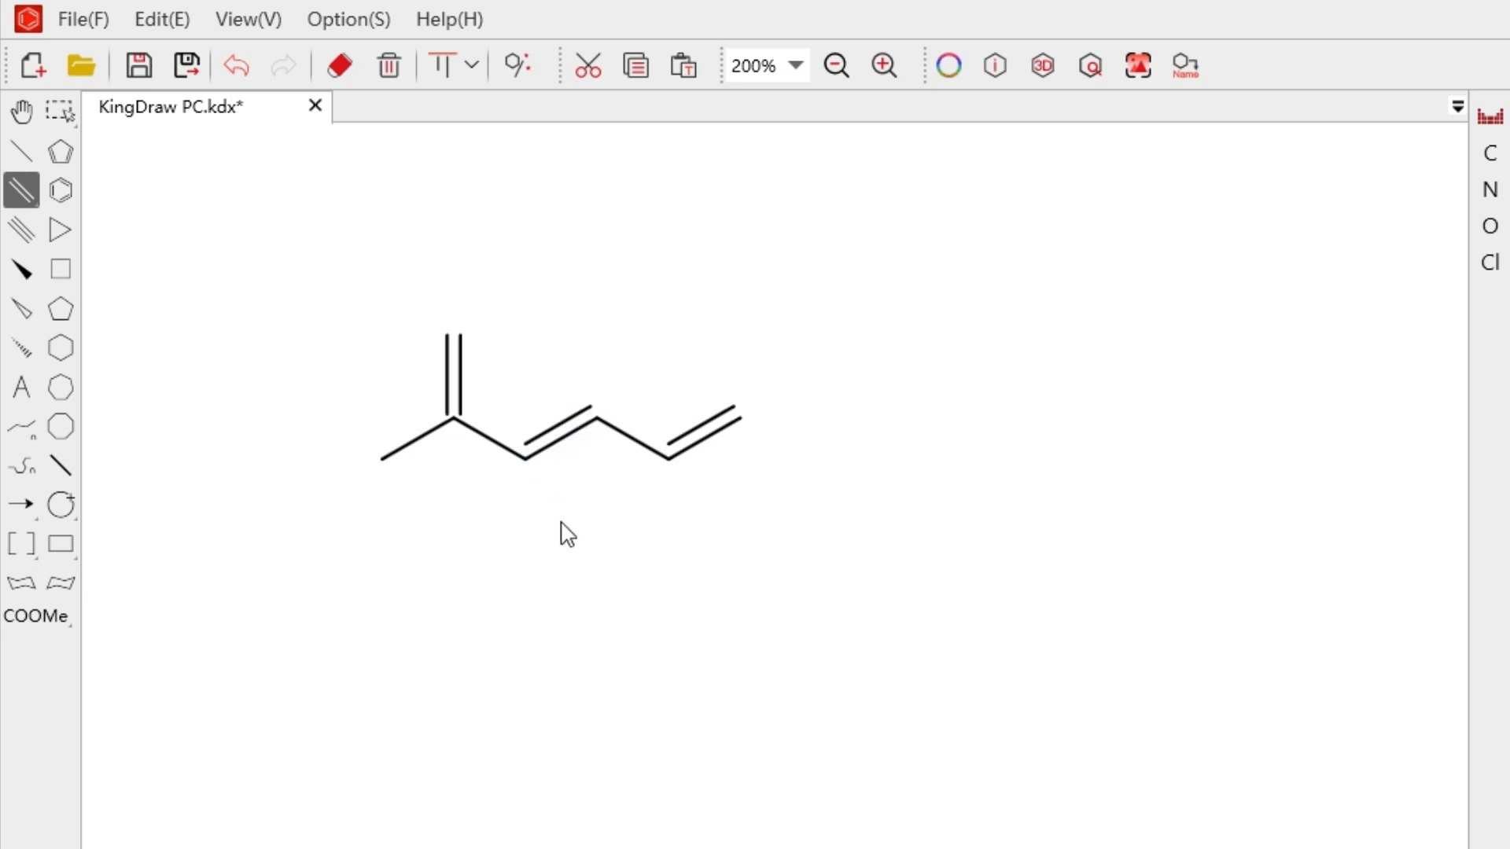
click(696, 453)
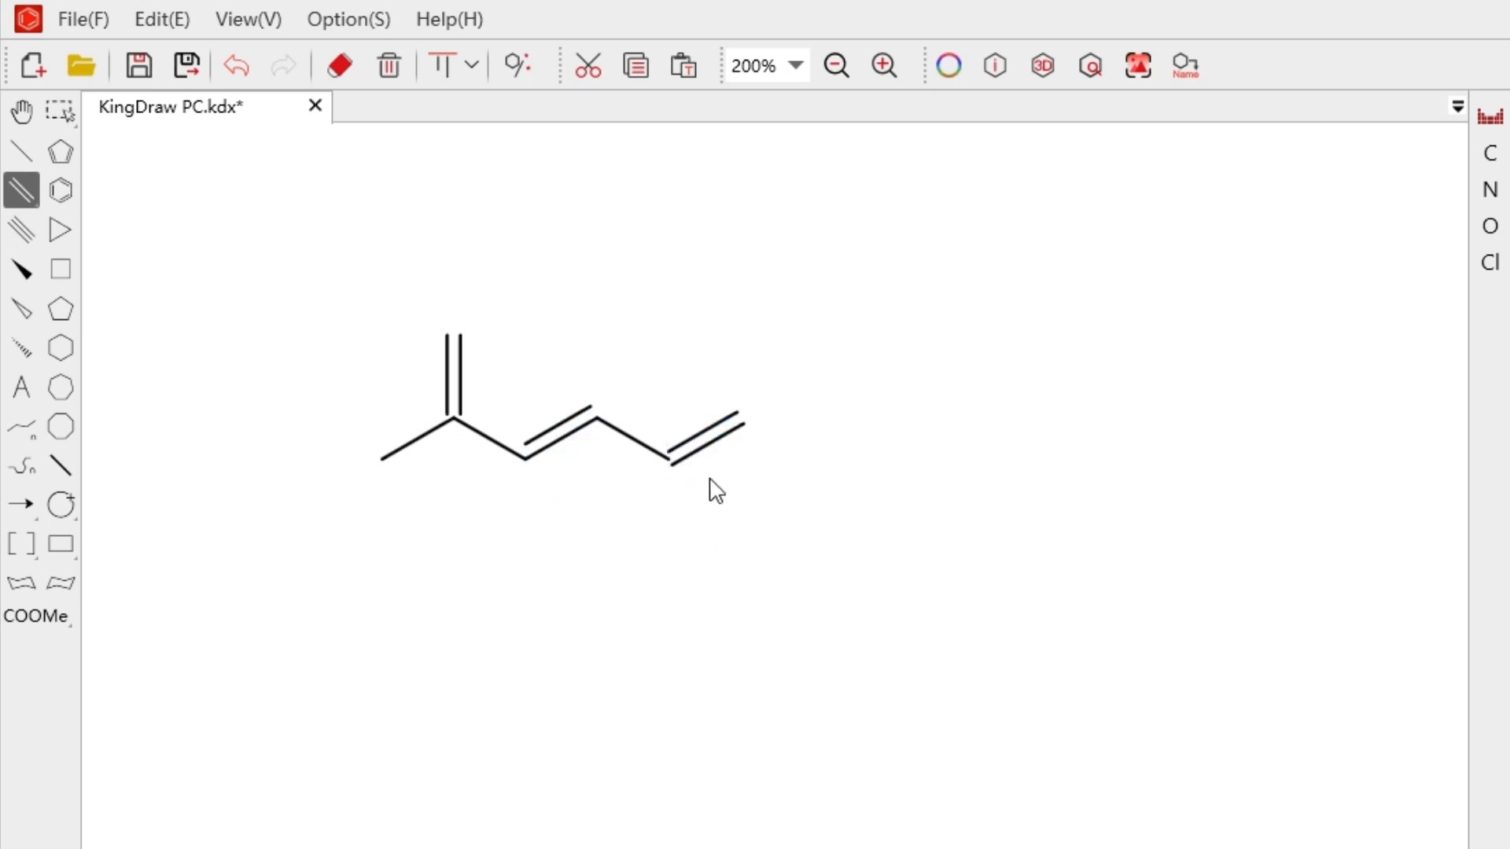
click(700, 458)
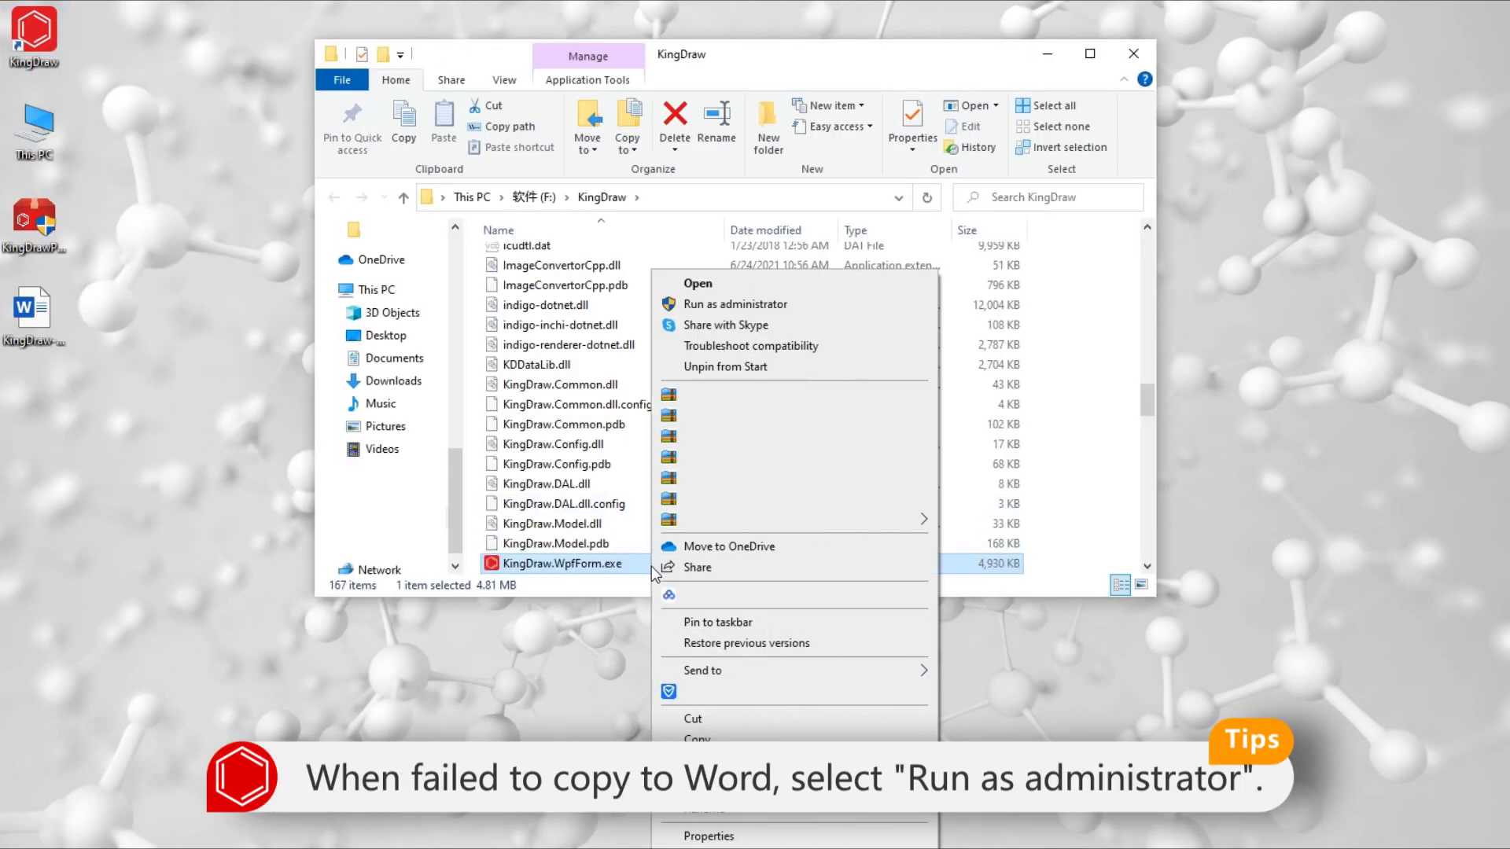
Run KingDraw.WpfForm.exe from the KingDraw folder as administrator.
click(711, 308)
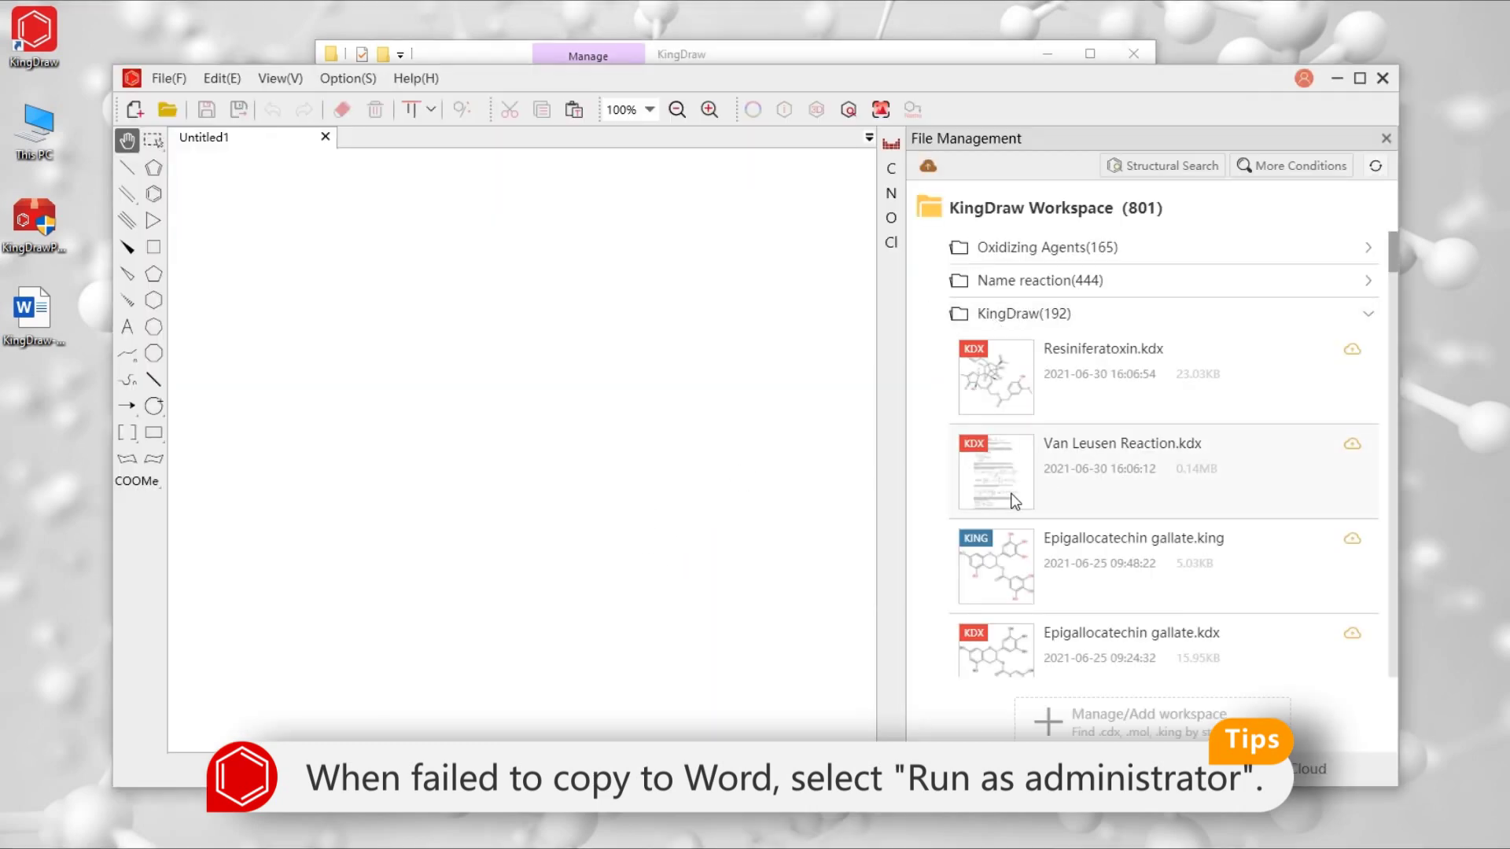
Open Van Leusen Reaction.kdx and copy both reaction scheme rows.
double_click(1005, 478)
scroll(184, 417, down, 5)
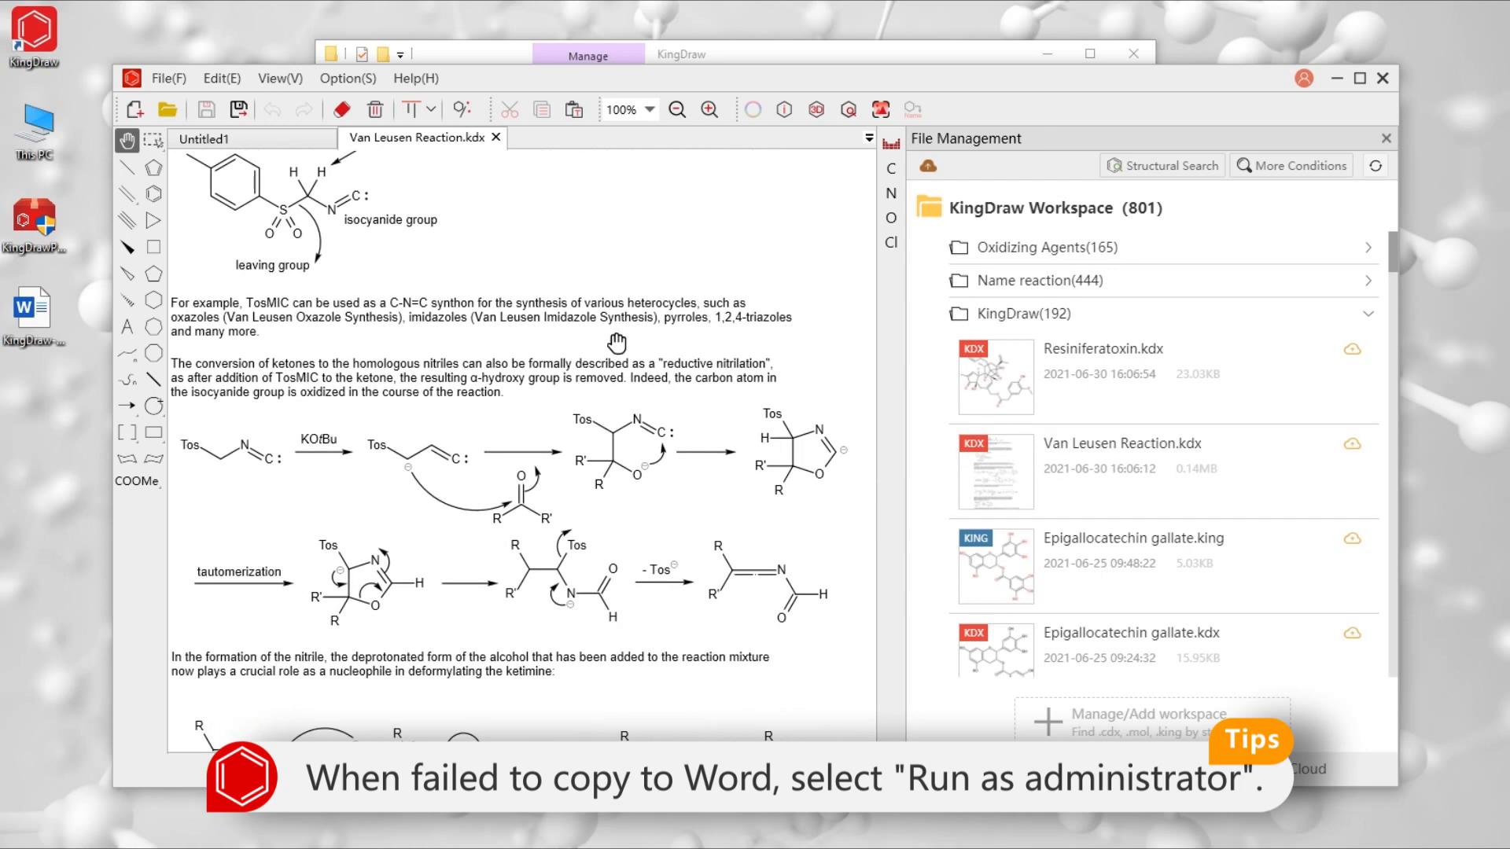
drag(181, 408, 869, 651)
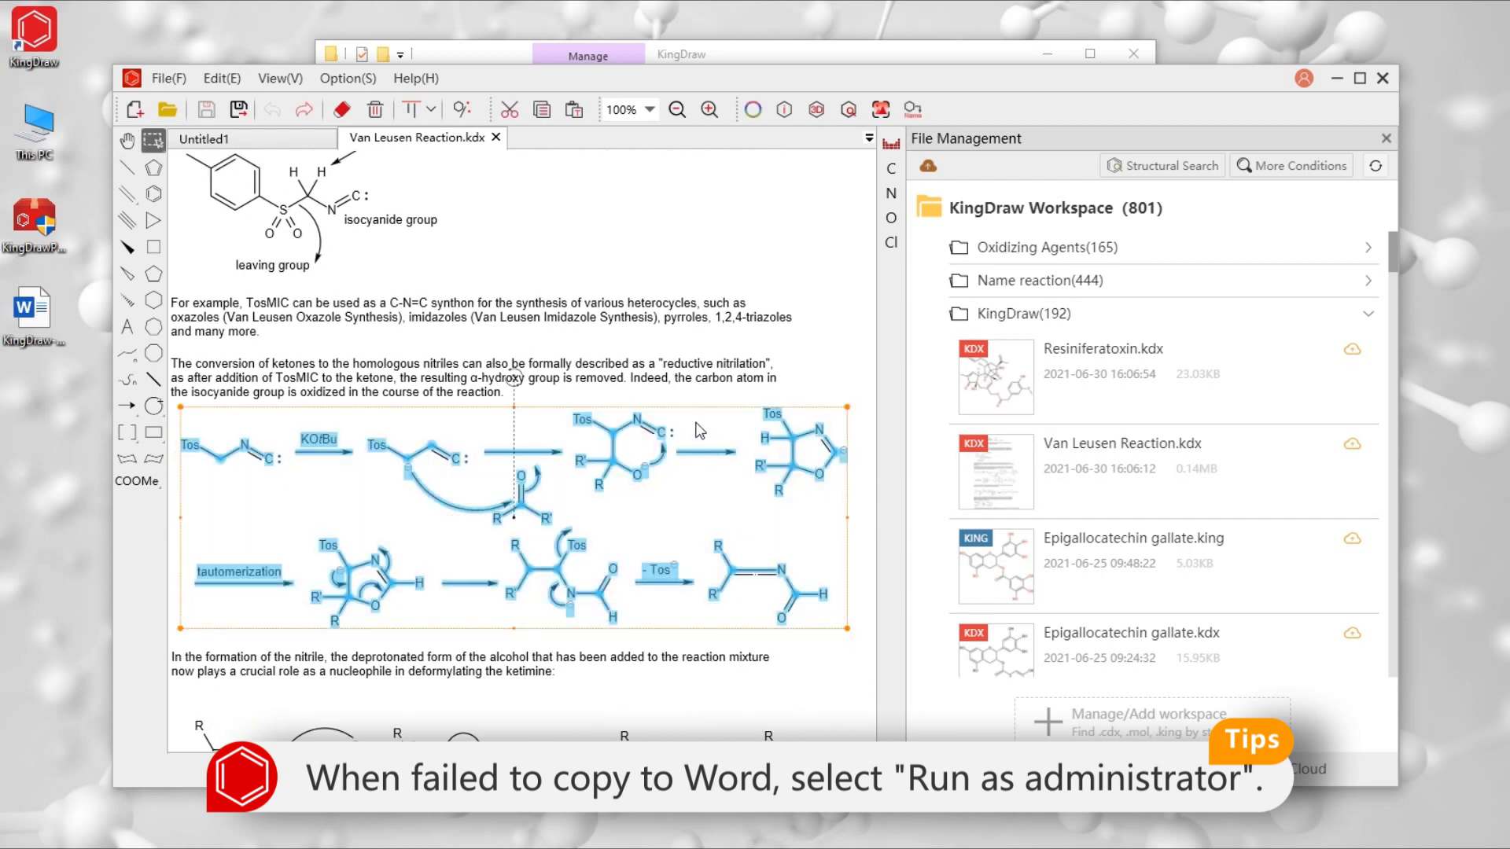
right_click(695, 429)
click(700, 434)
Paste the copied reaction schemes onto the KingDraw-Word.docx page.
click(41, 321)
double_click(41, 321)
right_click(1026, 244)
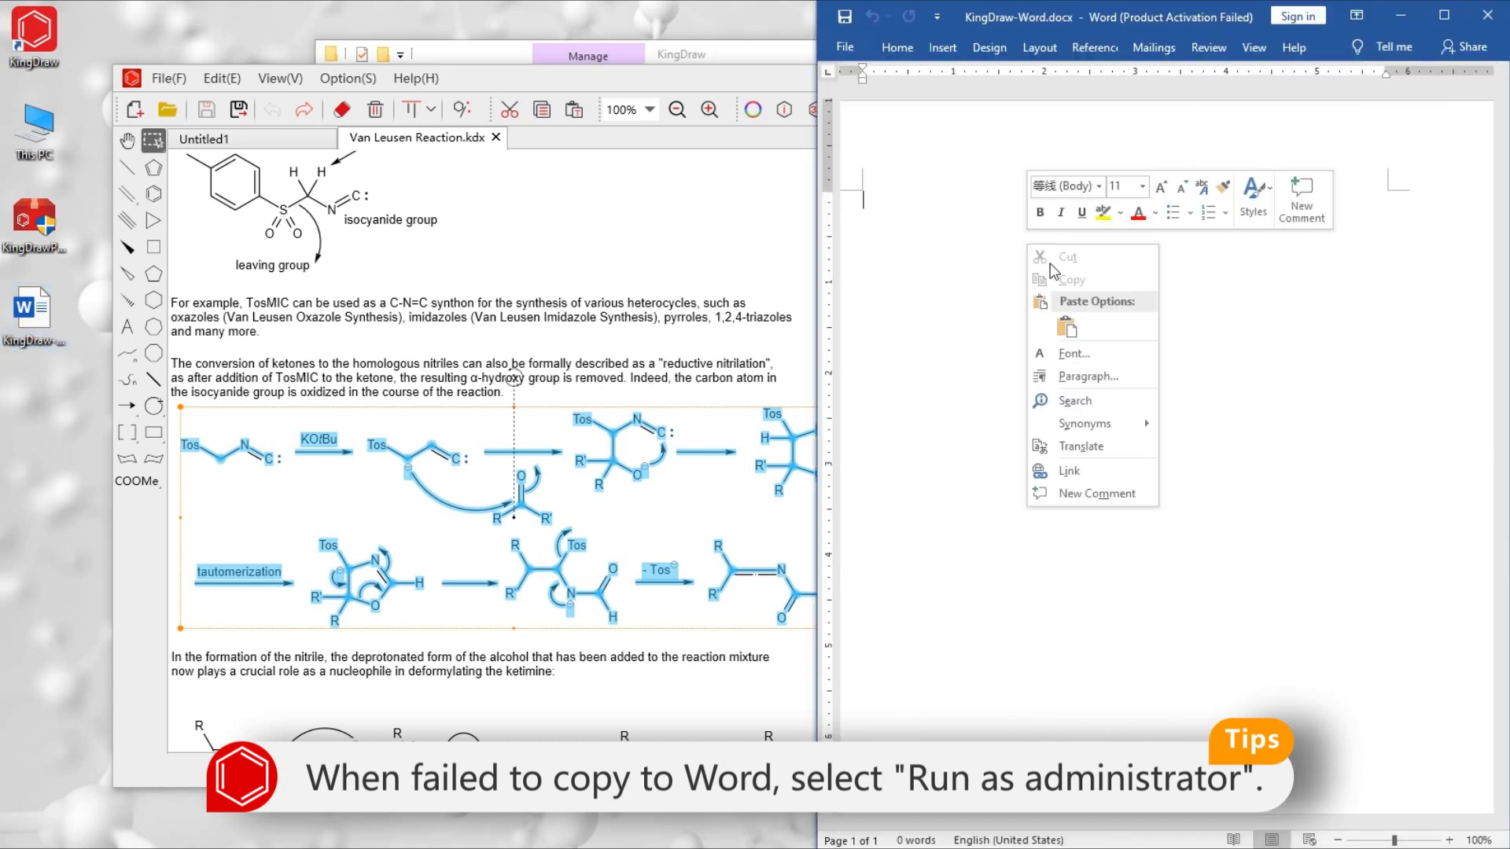
click(1063, 328)
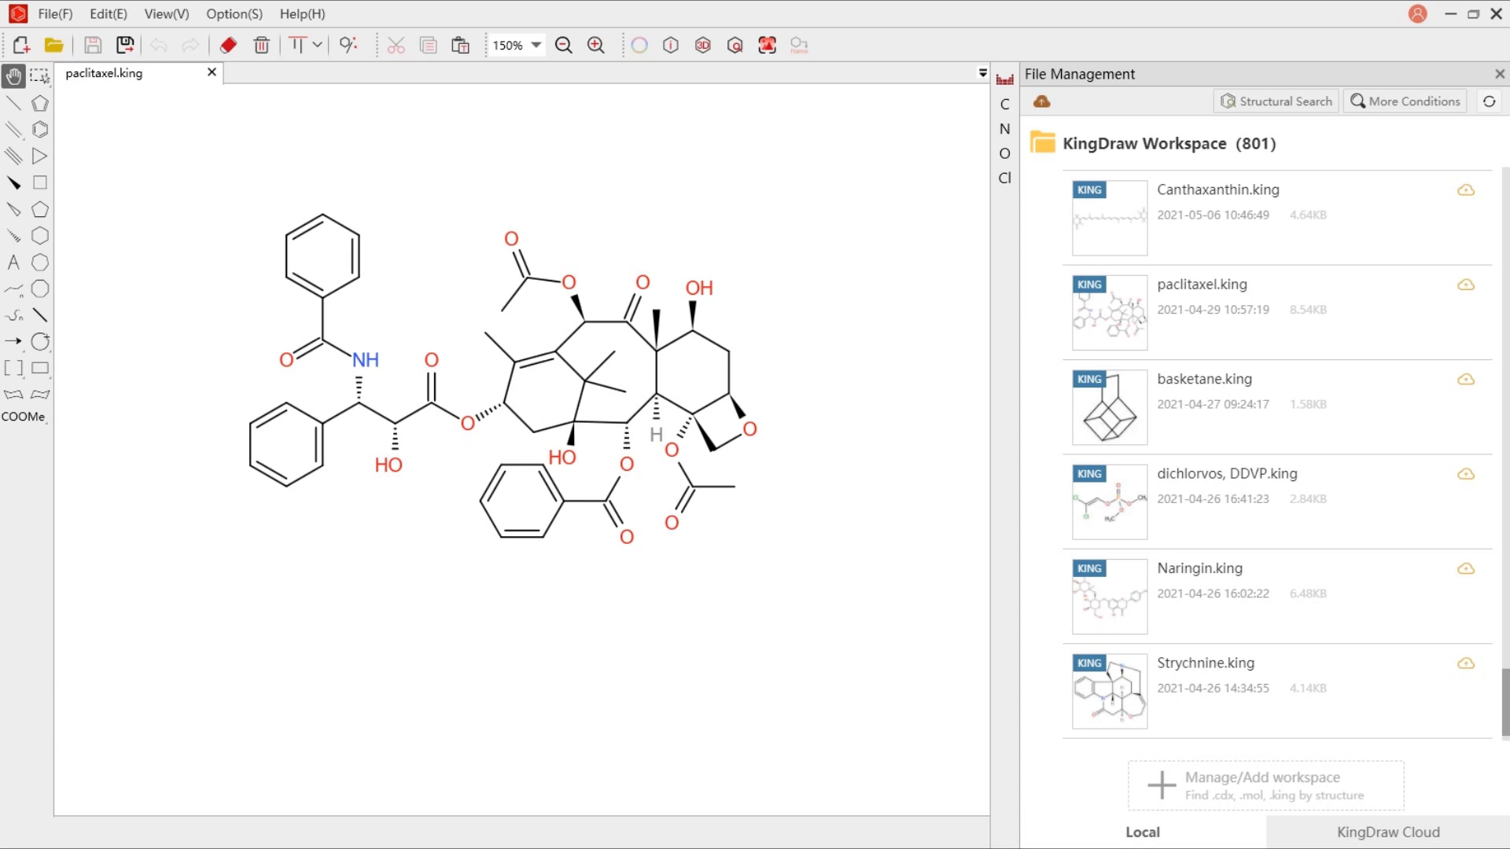
Box-select the entire paclitaxel molecule and run Structural Search on KingDrawPedia.
click(40, 76)
drag(174, 165, 798, 569)
right_click(598, 189)
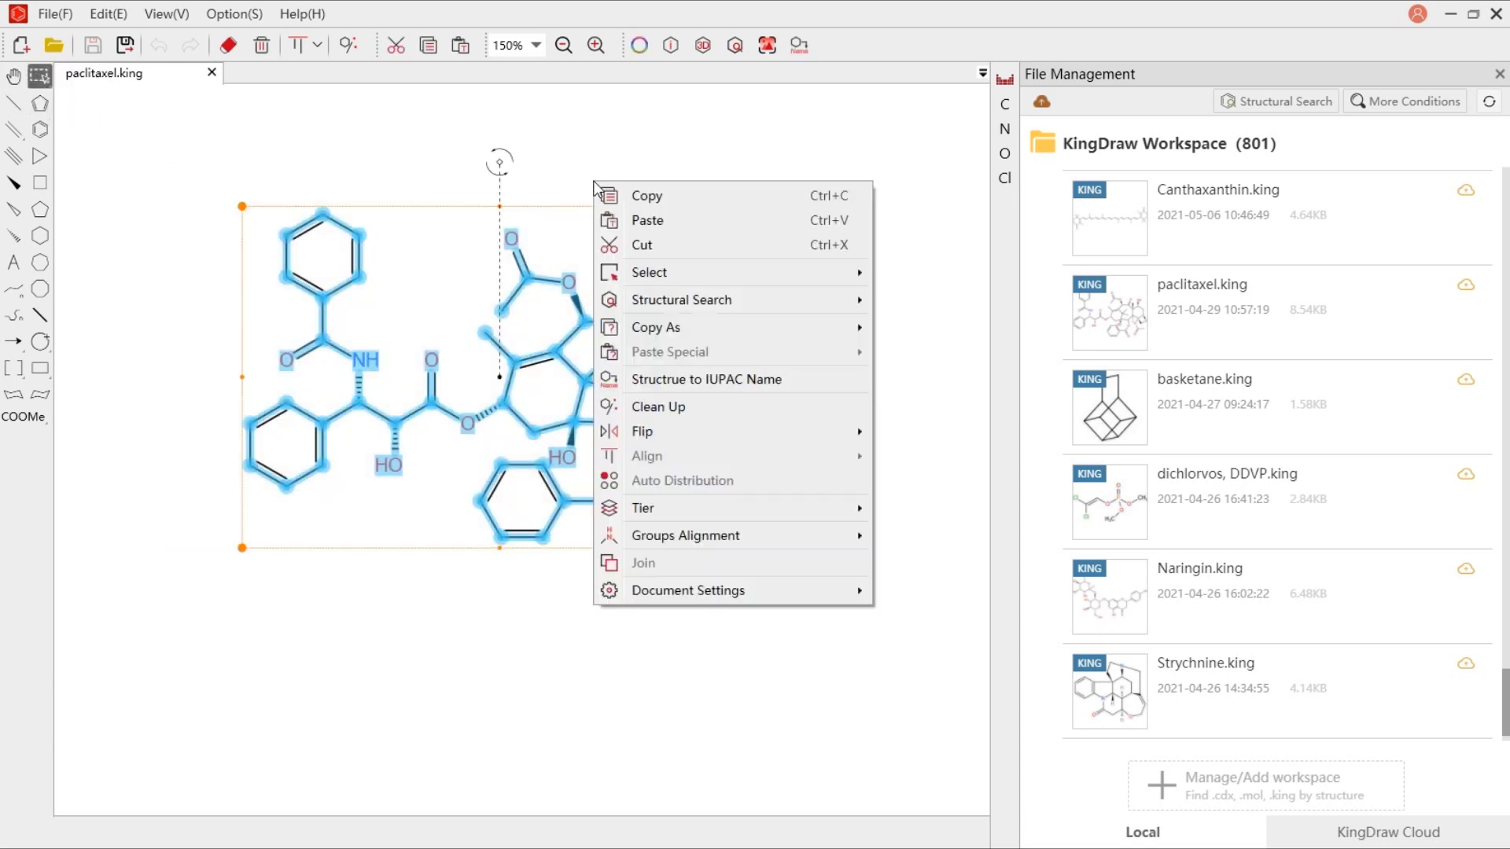
mouse_move(688, 300)
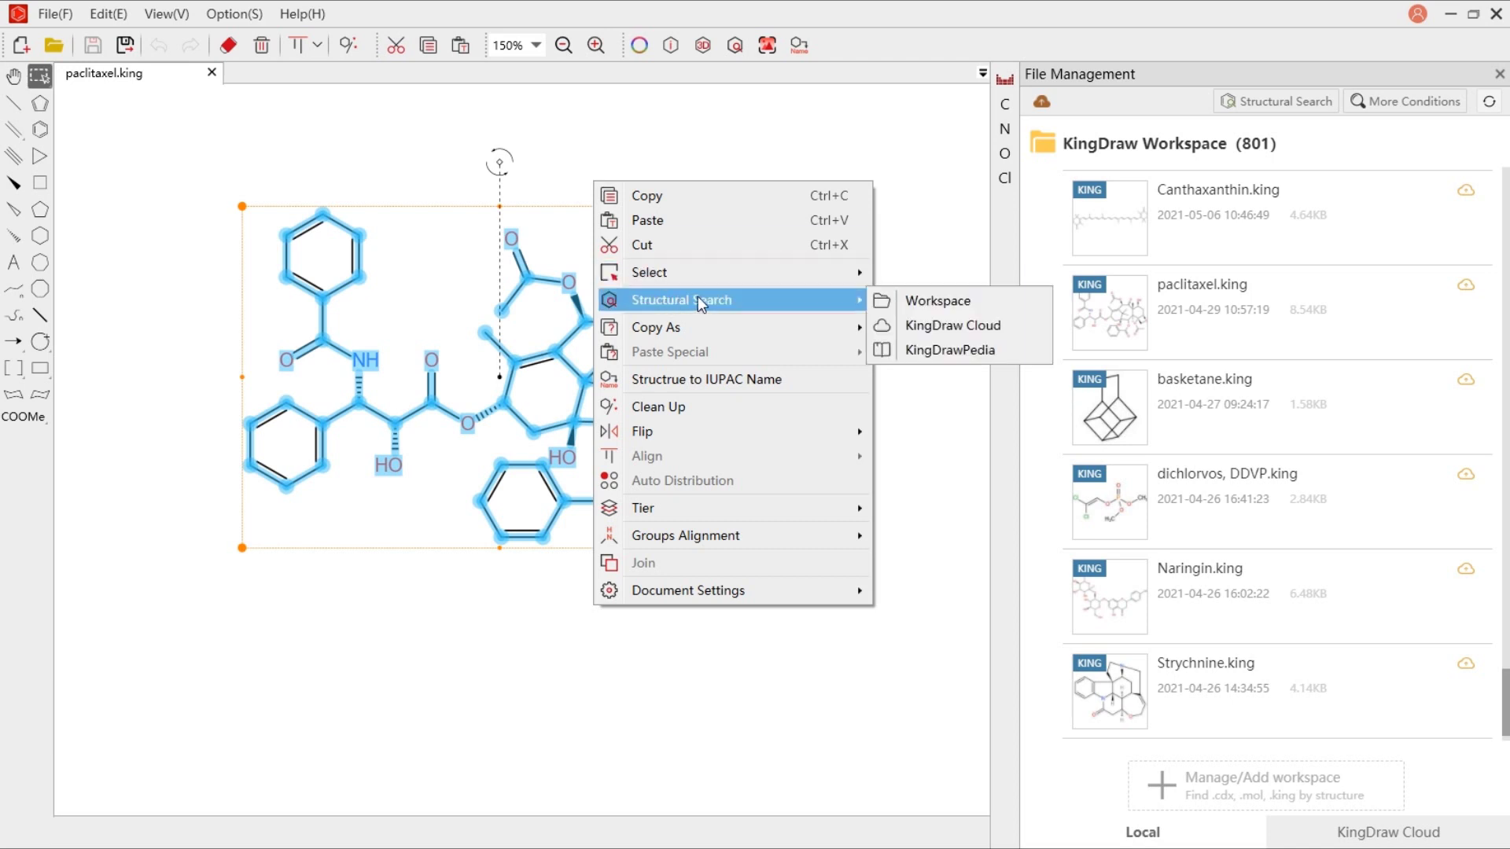
click(903, 349)
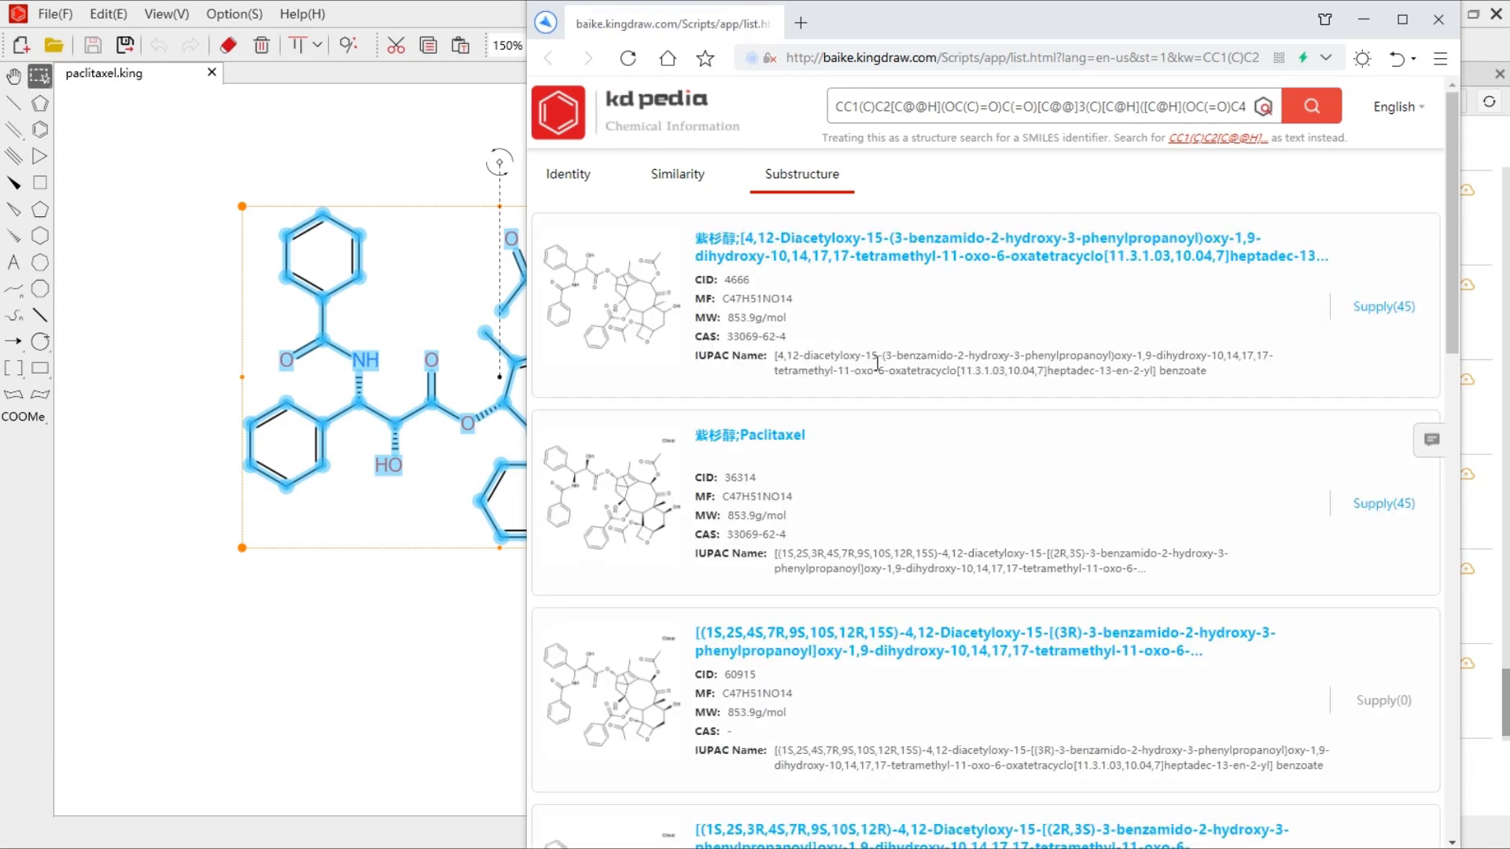
Open the first result's compound page (CID 4666) and scroll to 4.1 Mass Spectrometry.
click(872, 269)
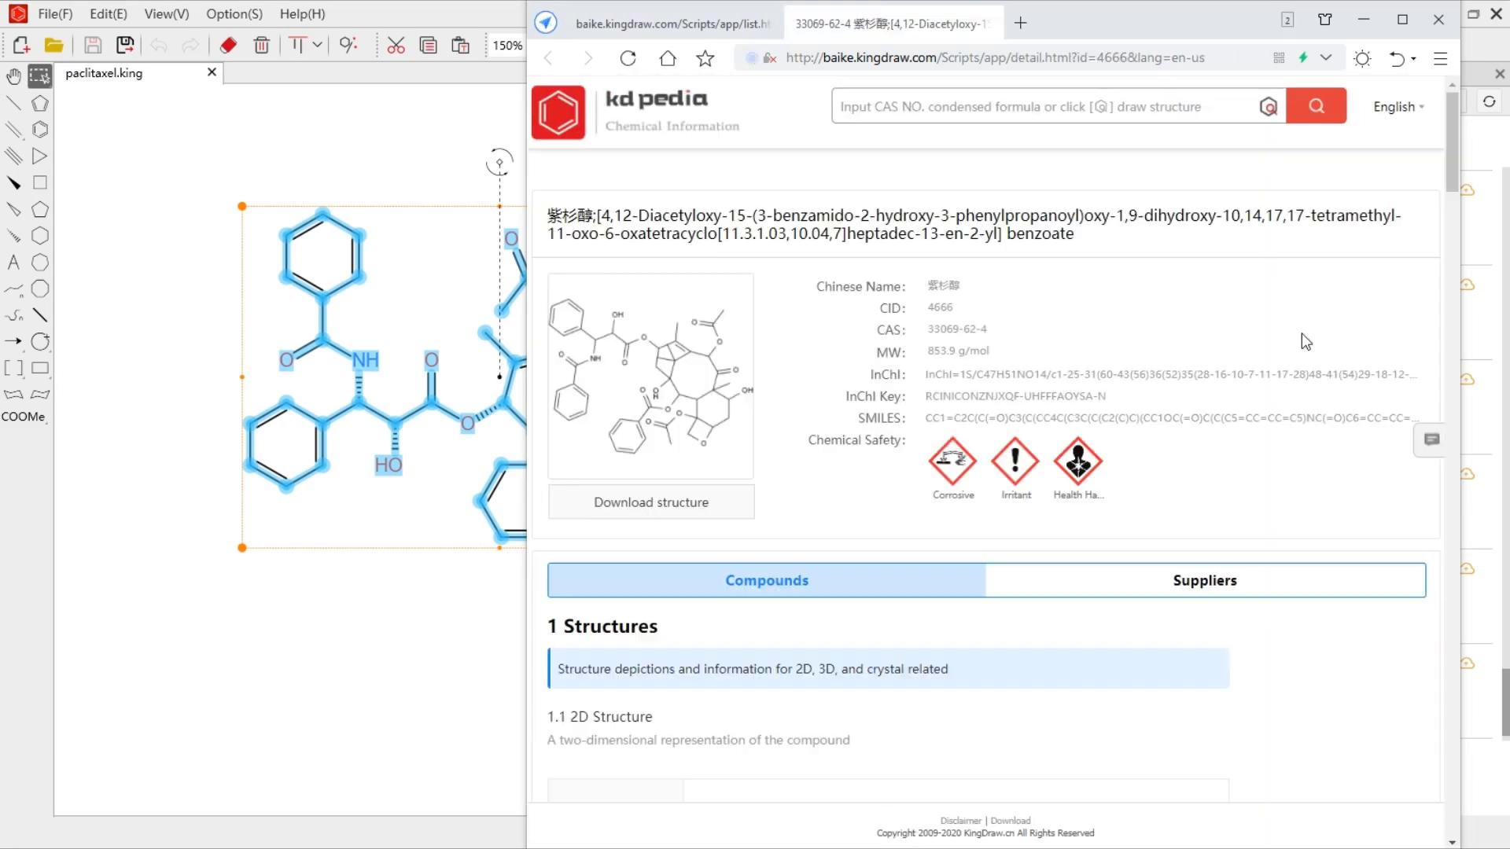
scroll(1305, 342, down, 5)
scroll(1310, 389, down, 15)
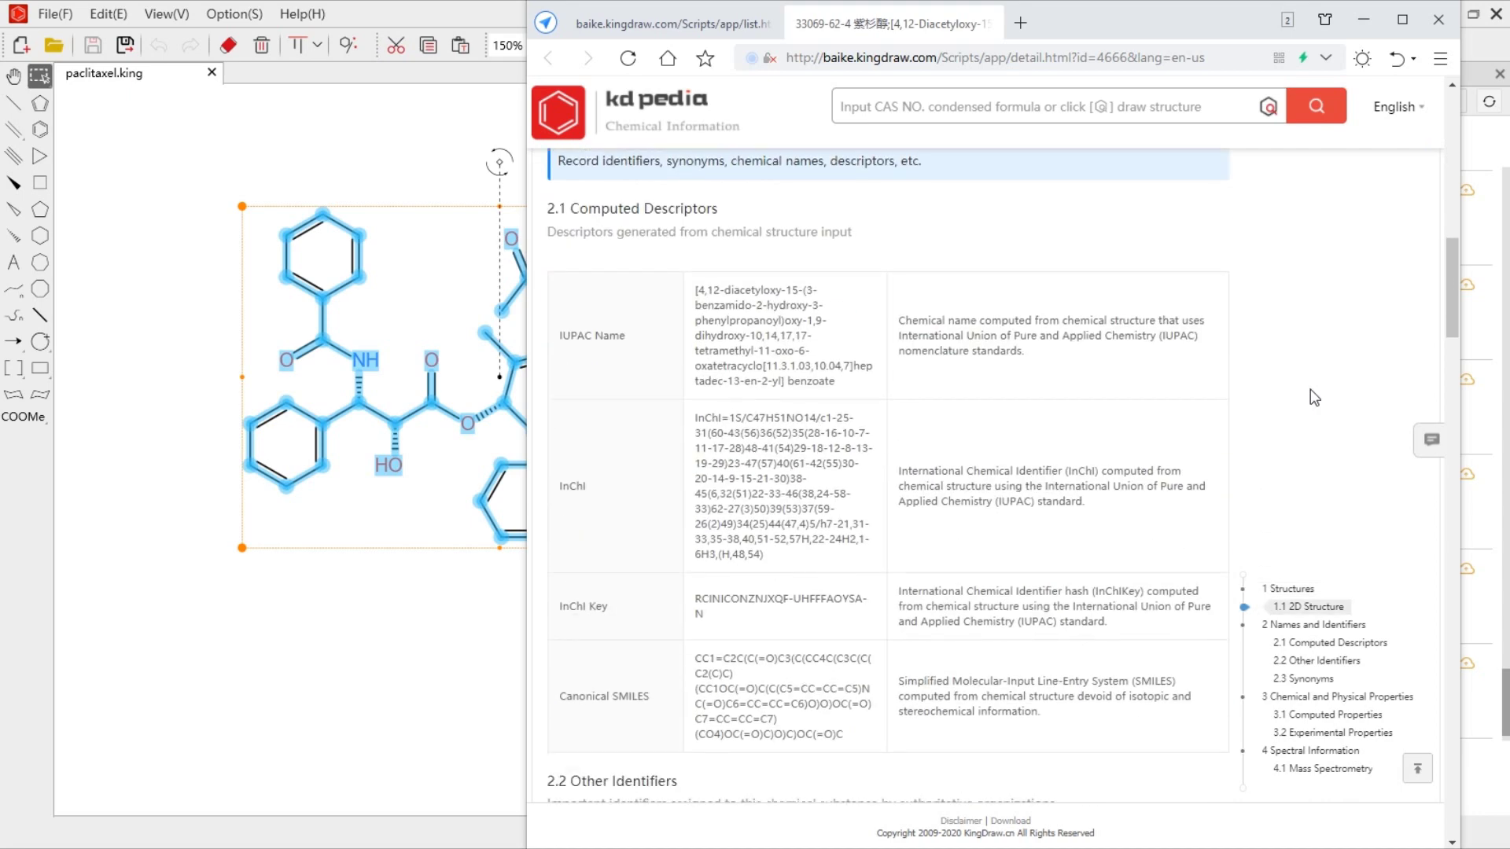
scroll(1313, 401, down, 10)
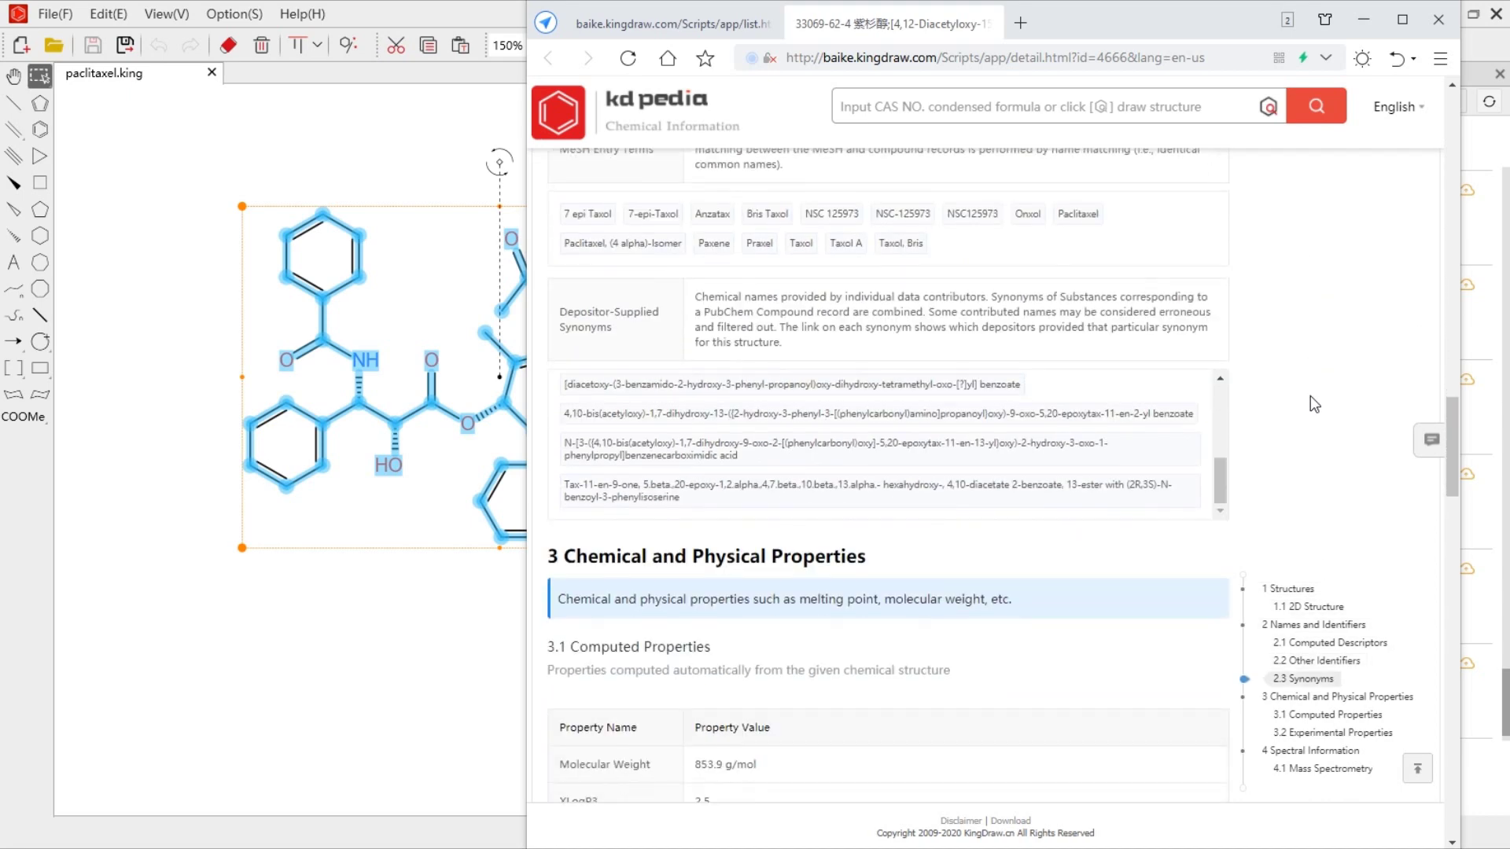
scroll(1310, 394, down, 10)
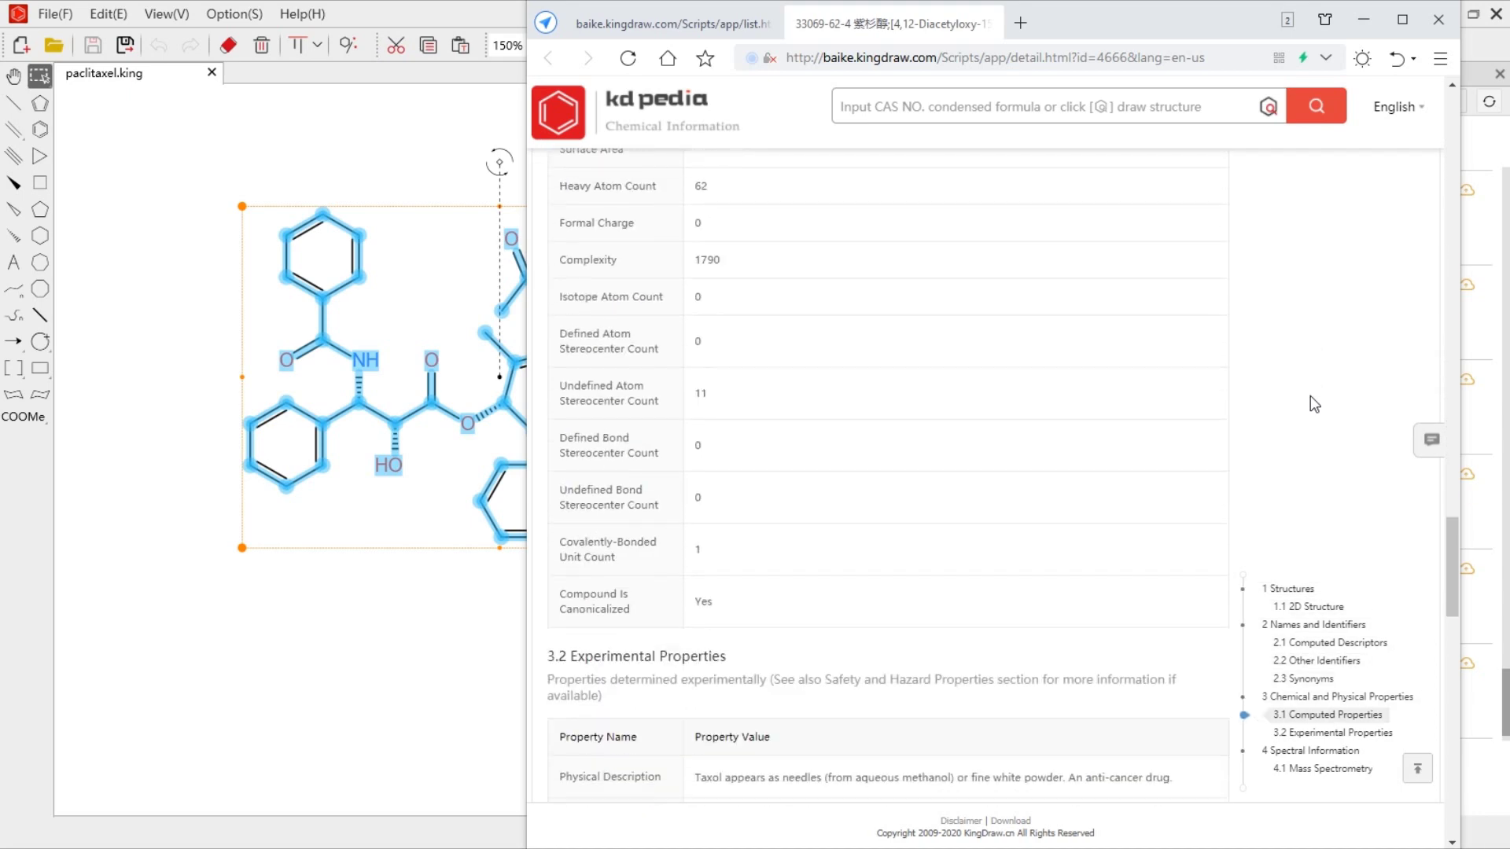
scroll(1310, 395, down, 10)
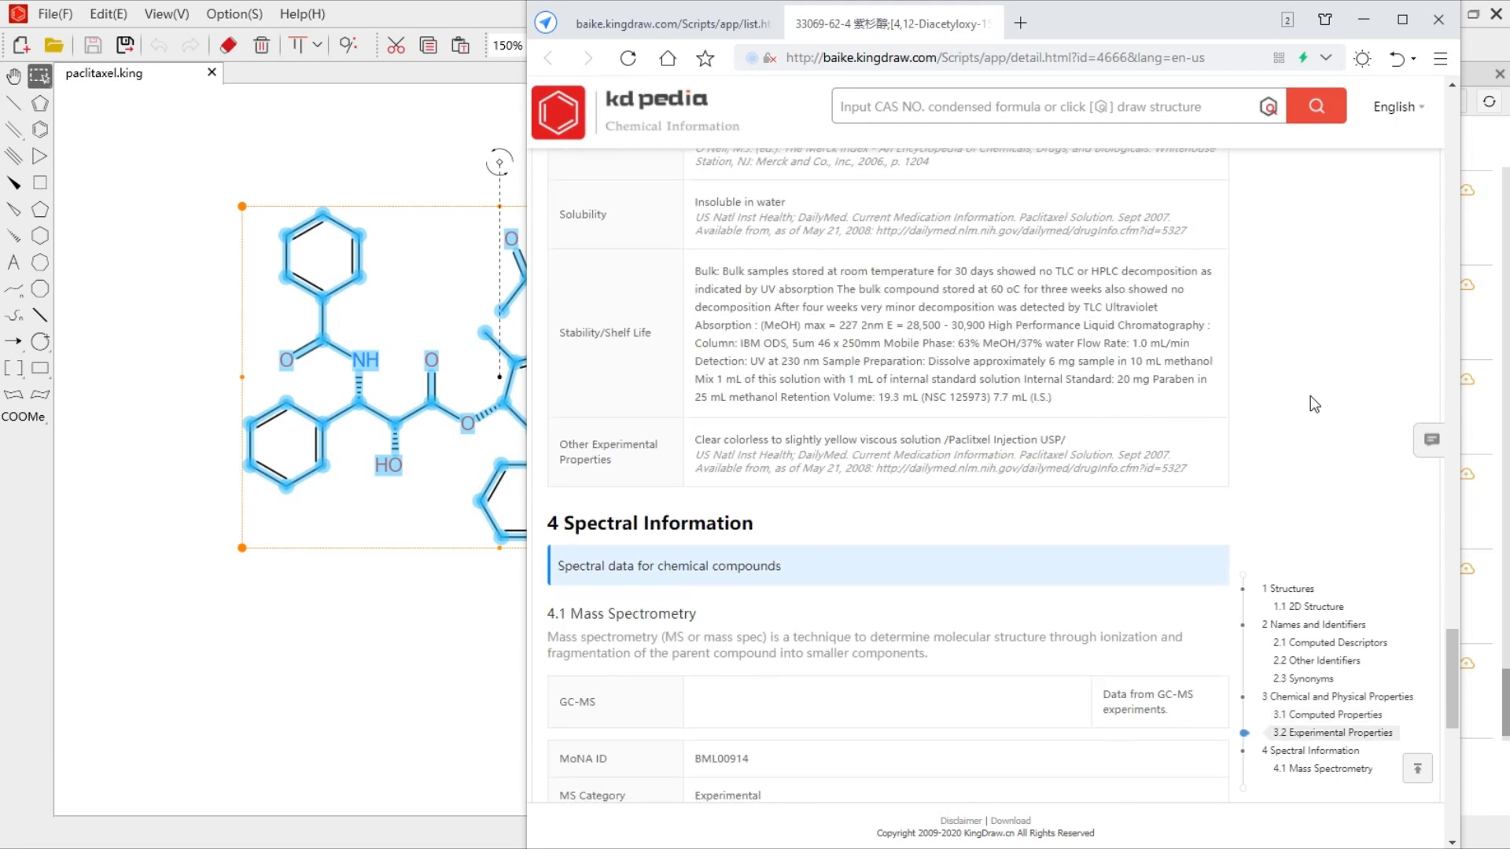
scroll(1310, 395, down, 3)
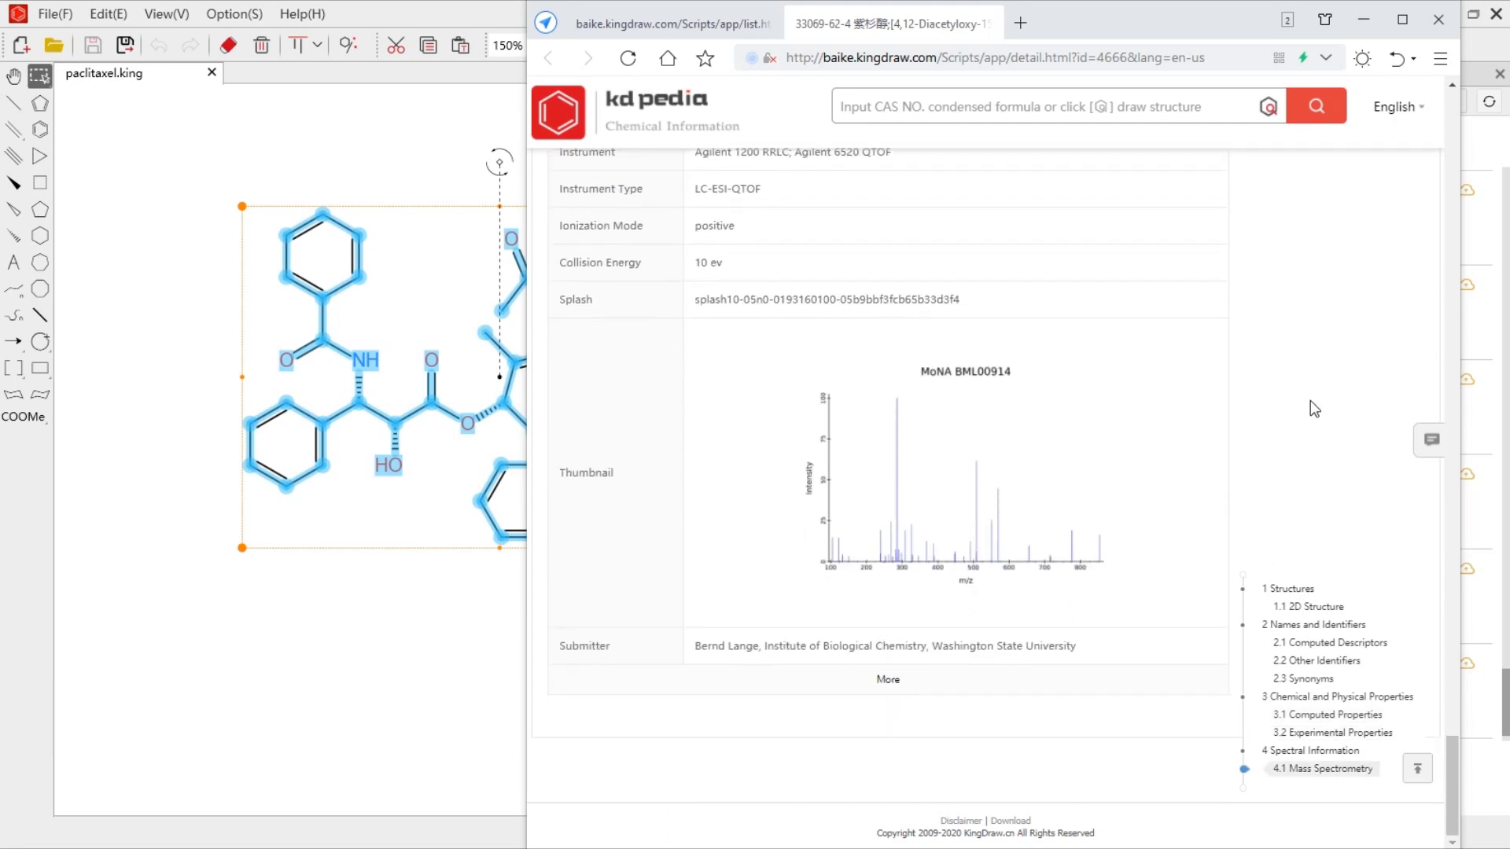
Show all mass spectrometry records and scroll through the LC-ESI-QTOF spectra list.
click(942, 696)
scroll(755, 453, down, 15)
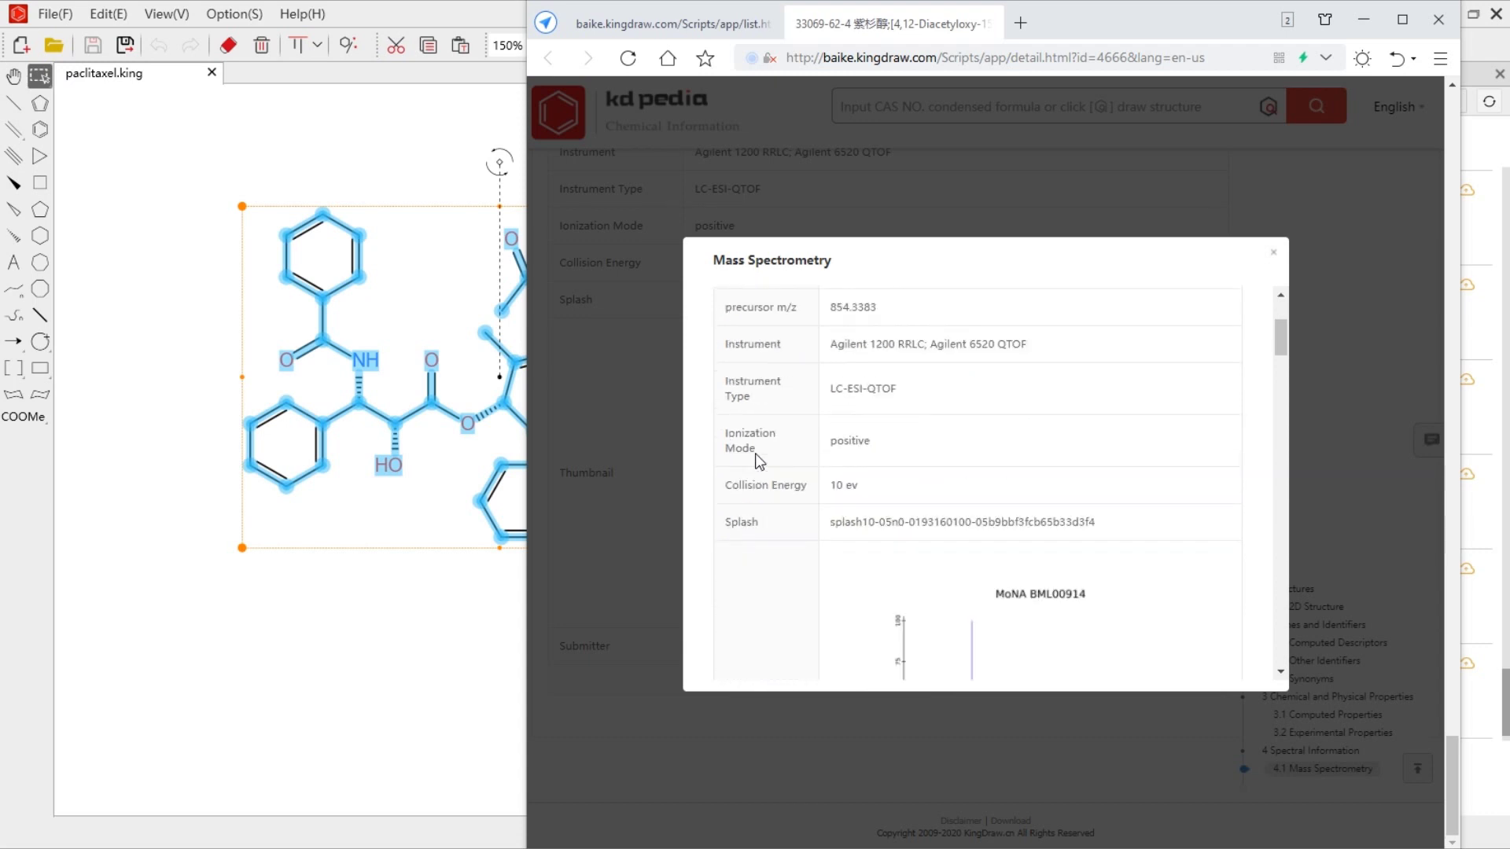
scroll(755, 453, down, 12)
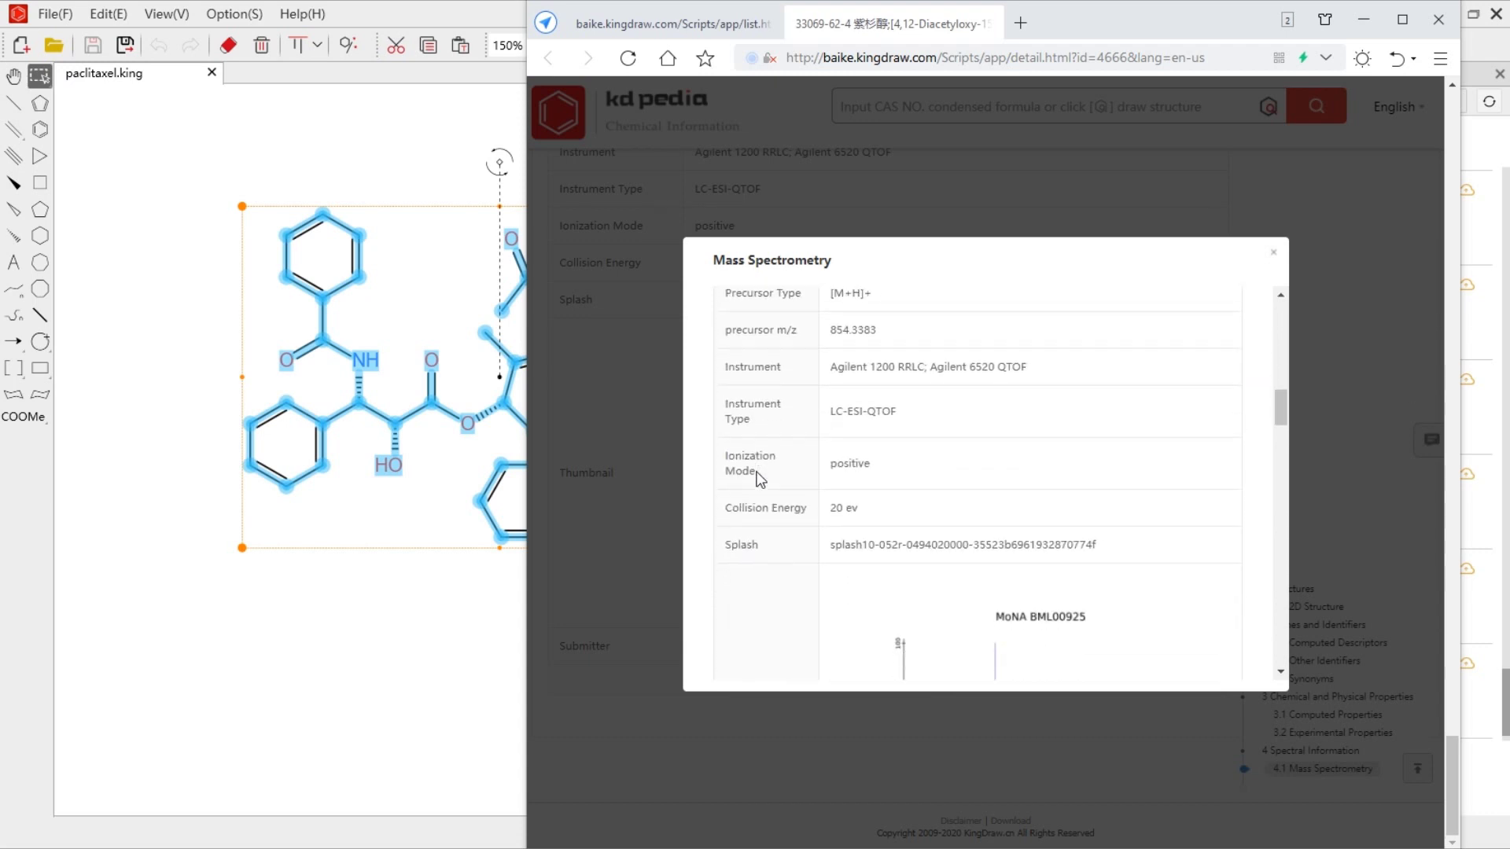
scroll(758, 482, down, 12)
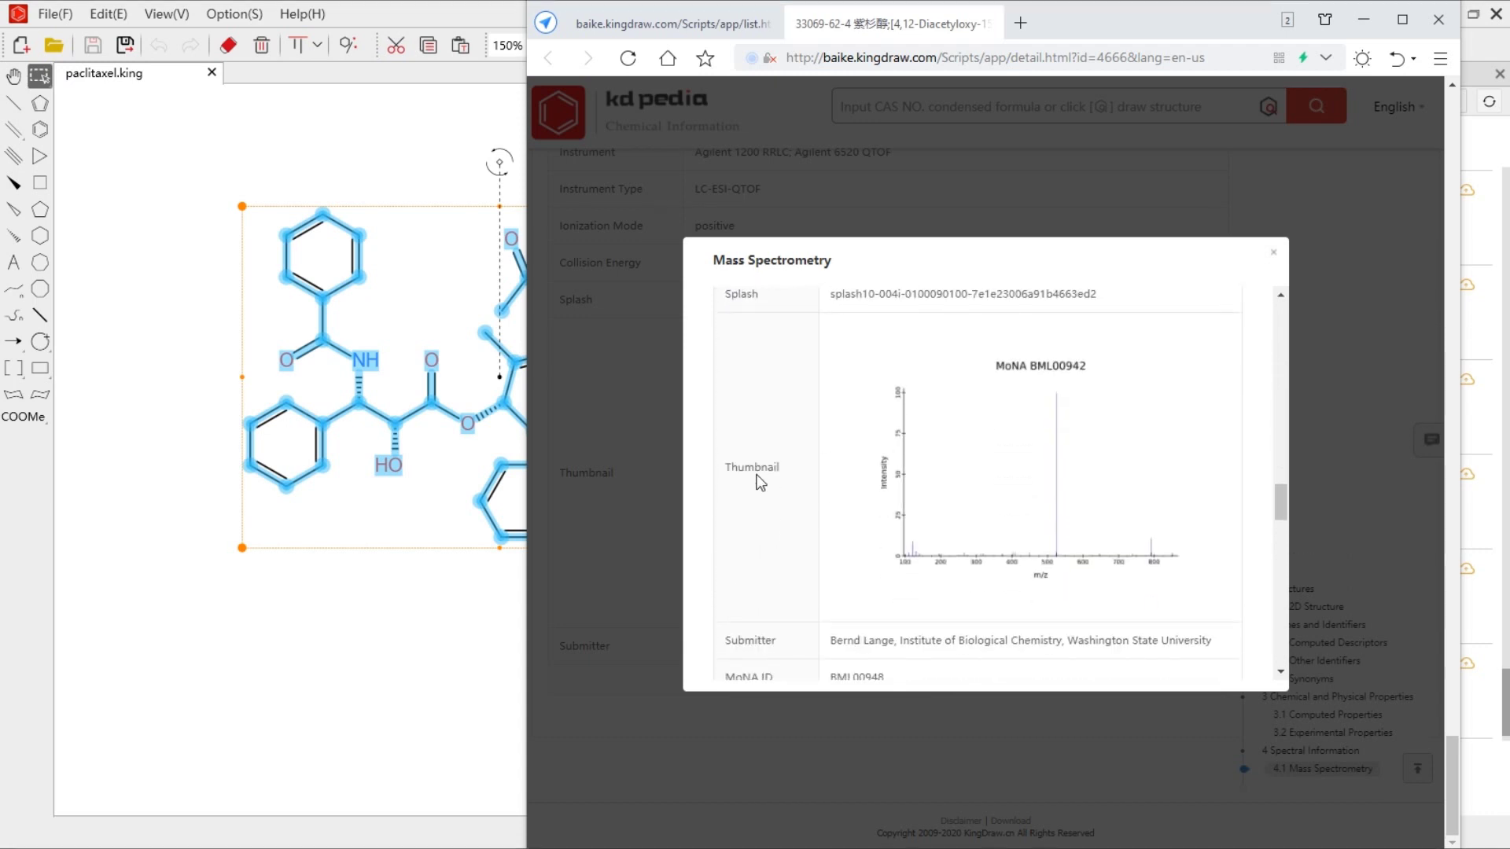
scroll(758, 486, down, 15)
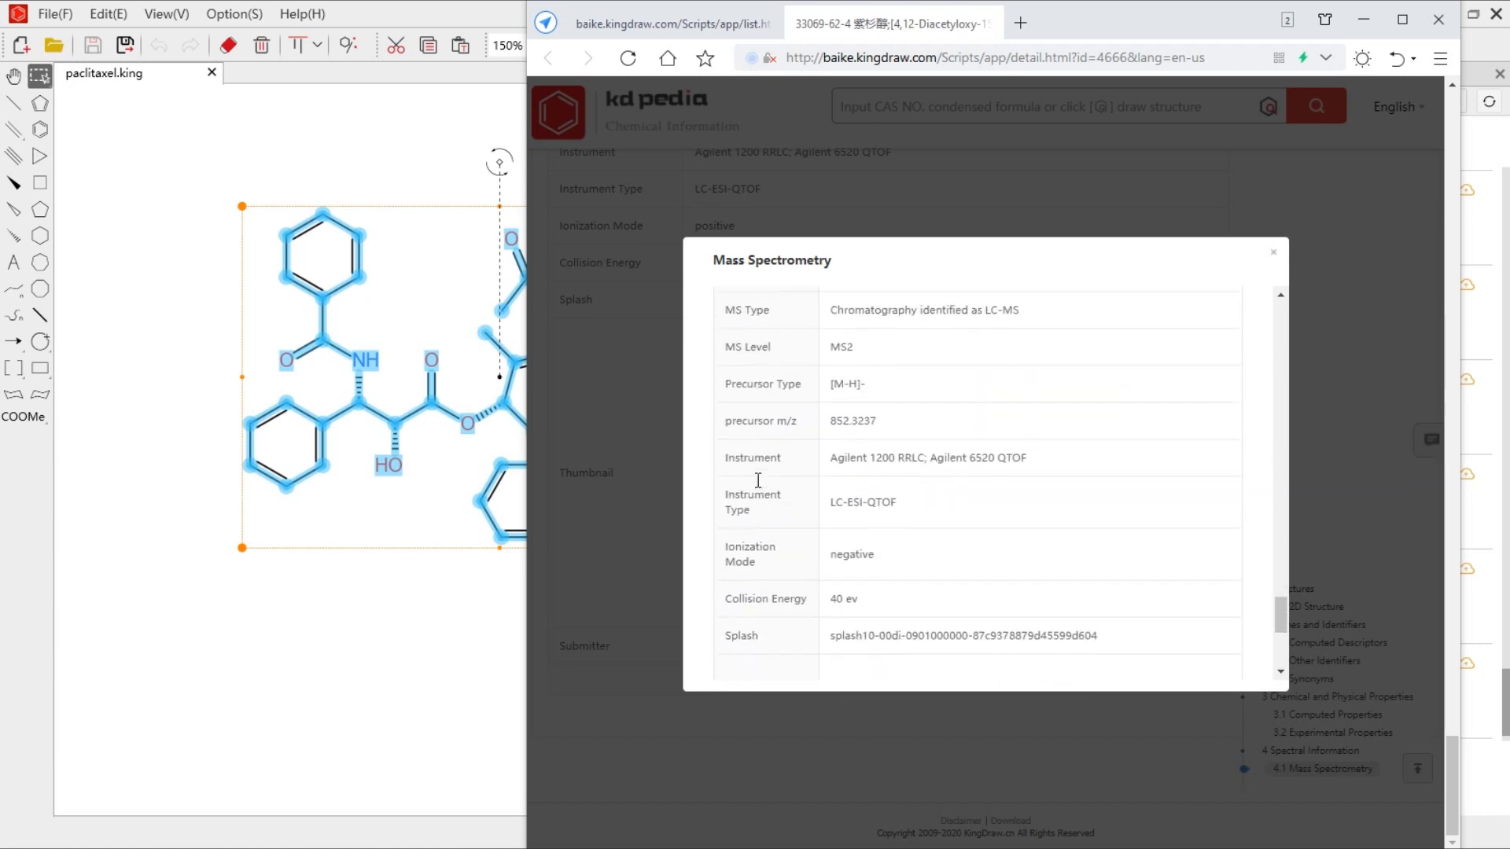